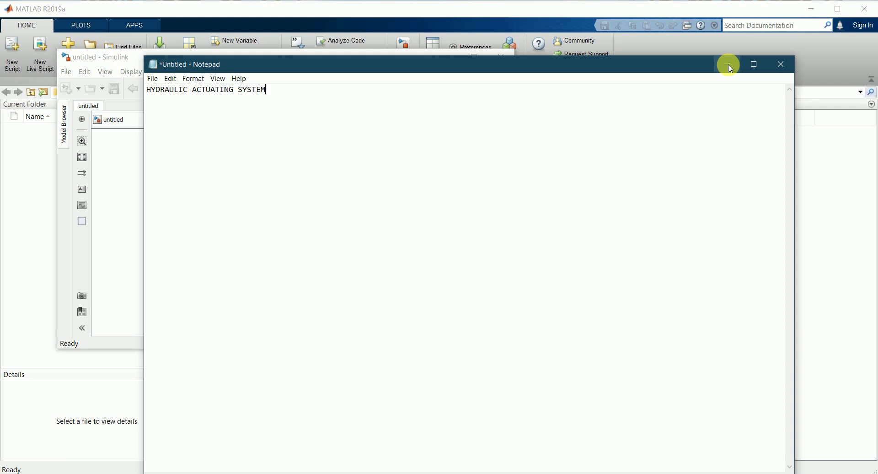
Put the Notepad notes away, maximize the empty Simulink model window and open the Library Browser.
click(730, 65)
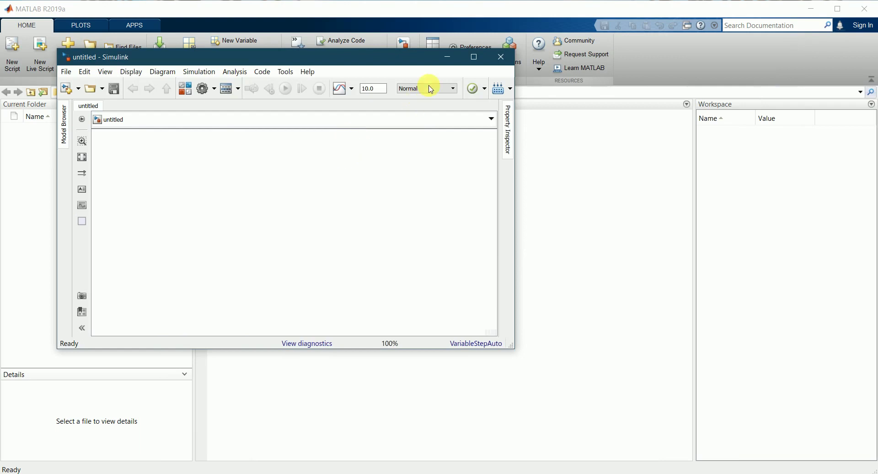
click(473, 57)
click(130, 41)
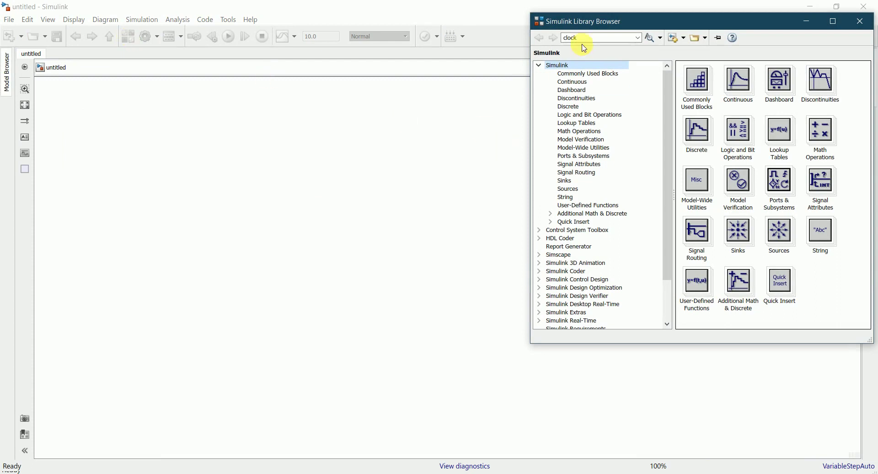
Search the block library for "pump" and add a Fixed-Displacement Pump block to the empty model.
click(587, 39)
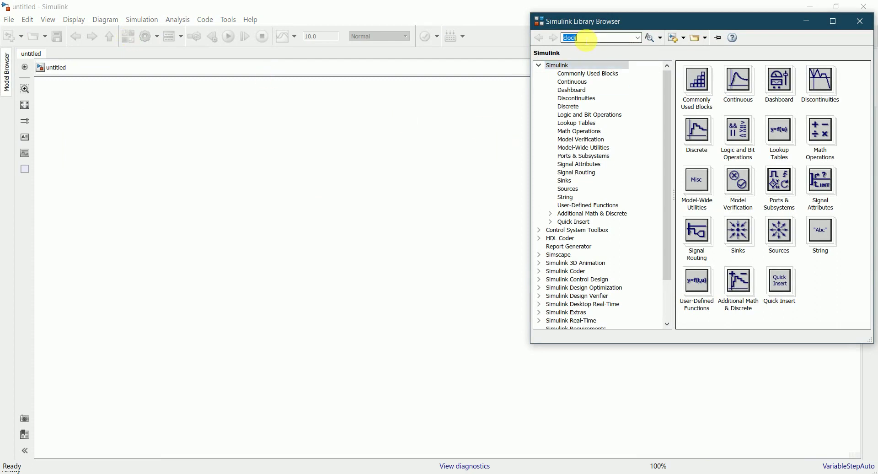
text(pump)
key(Return)
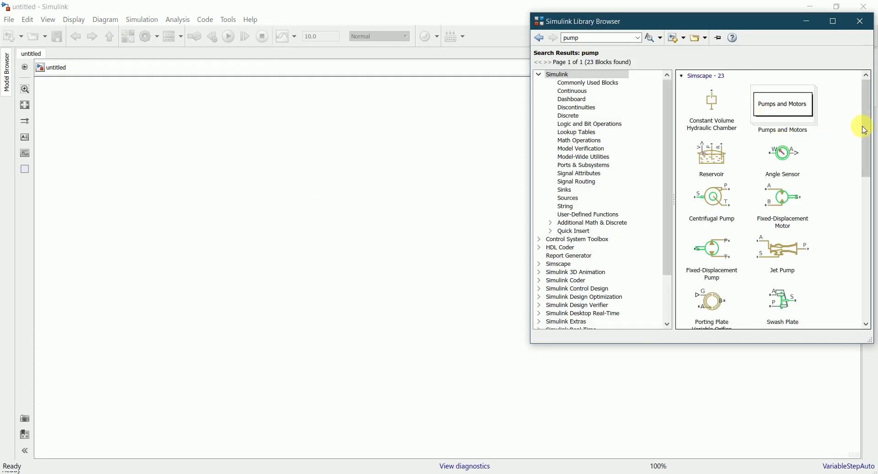
drag(863, 127, 863, 157)
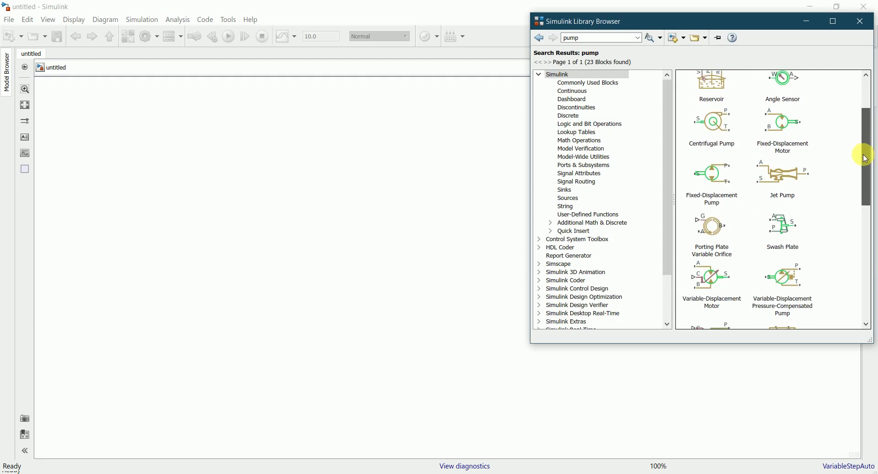
click(718, 178)
drag(718, 178, 309, 259)
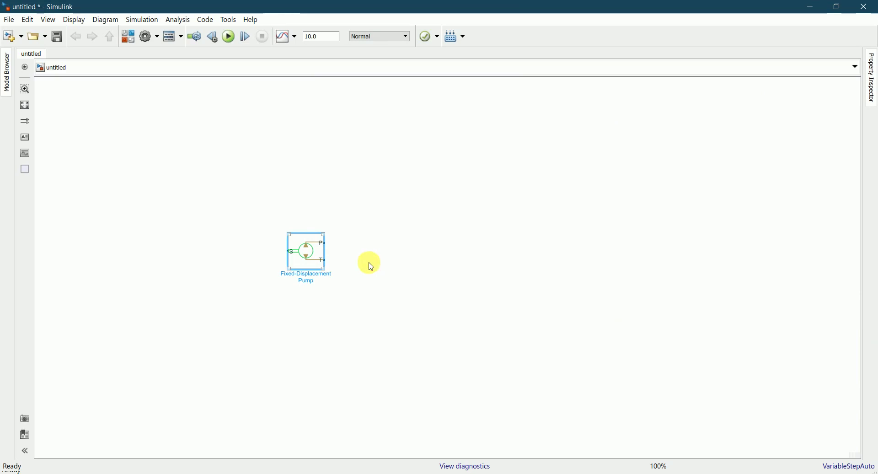
double_click(331, 302)
key(Delete)
Set the Fixed-Displacement Pump's displacement to 5e-4 cm^3/rev and apply the block parameters.
click(308, 252)
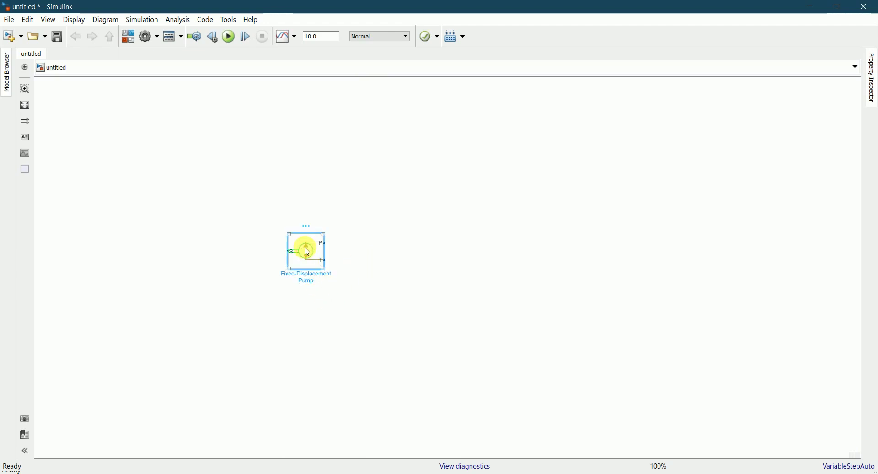
double_click(308, 252)
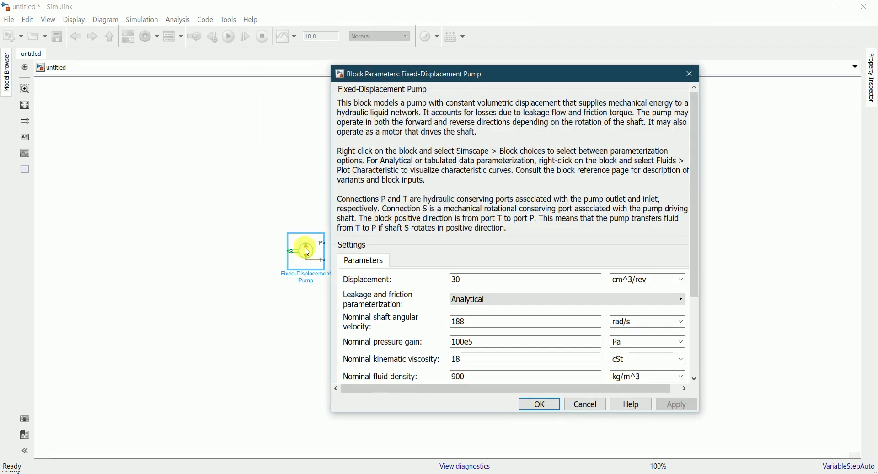
drag(412, 74, 455, 36)
drag(740, 166, 734, 143)
double_click(507, 246)
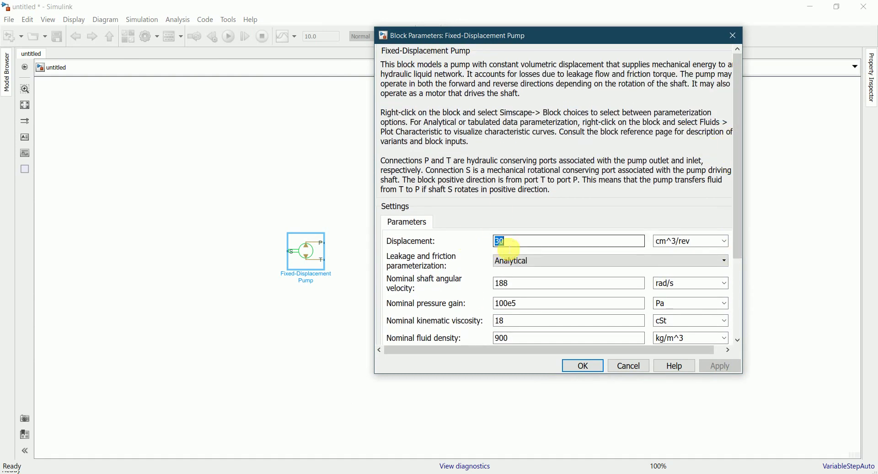
text(5e-4)
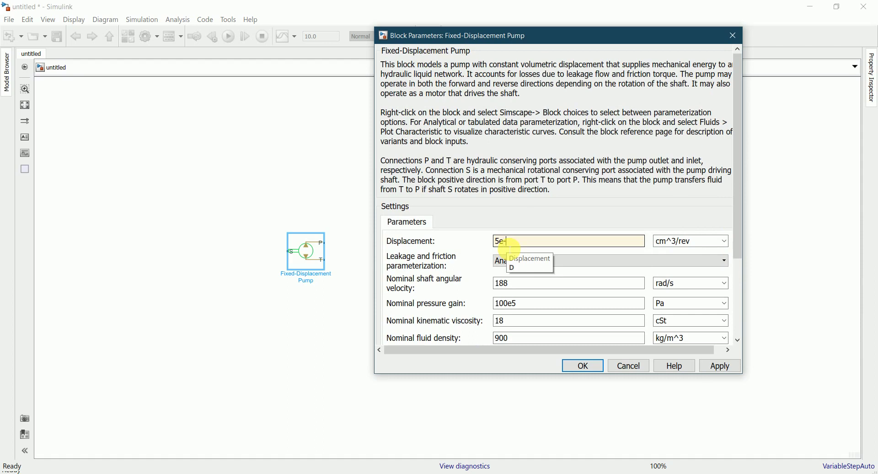
click(728, 366)
click(584, 366)
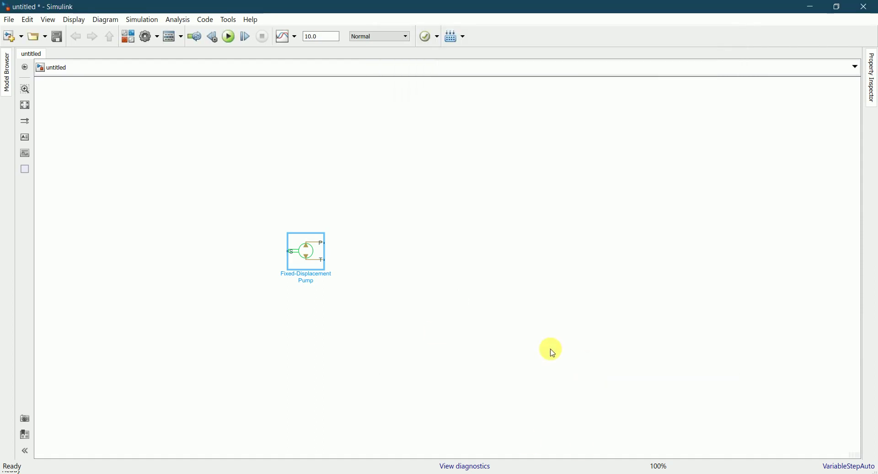
click(438, 337)
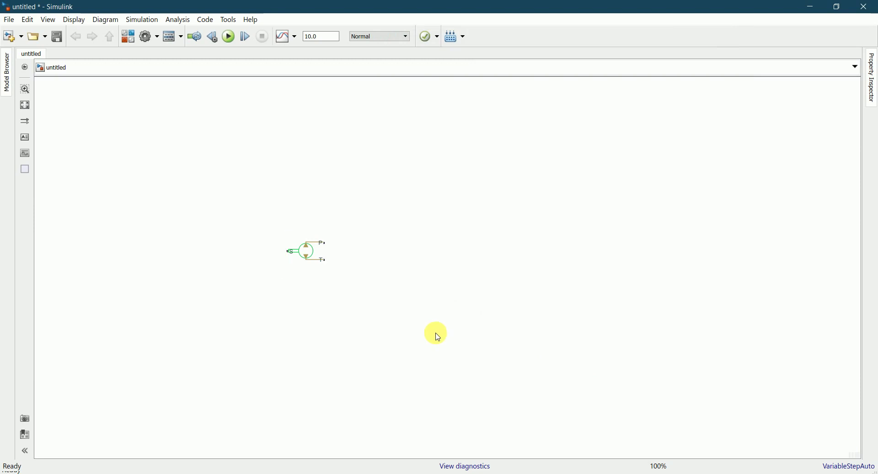
Search the block library for "hydraulic" and place a Hydraulic Reference block below and to the right of the pump.
click(289, 255)
scroll(289, 255, up, 3)
scroll(325, 270, up, 1)
click(359, 265)
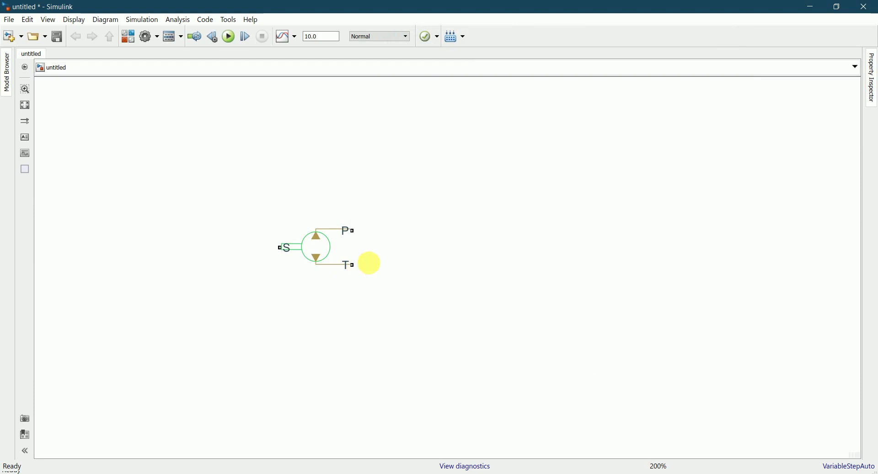
scroll(405, 268, down, 1)
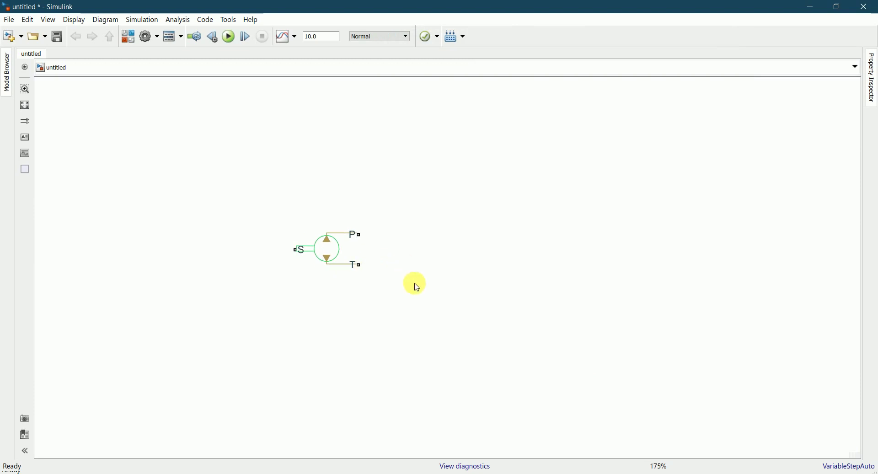
click(128, 36)
click(590, 38)
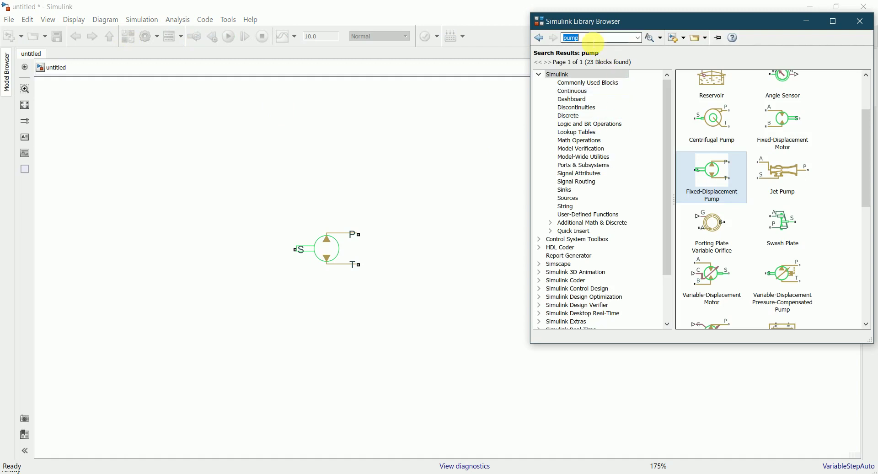
text(hydraulic)
key(Return)
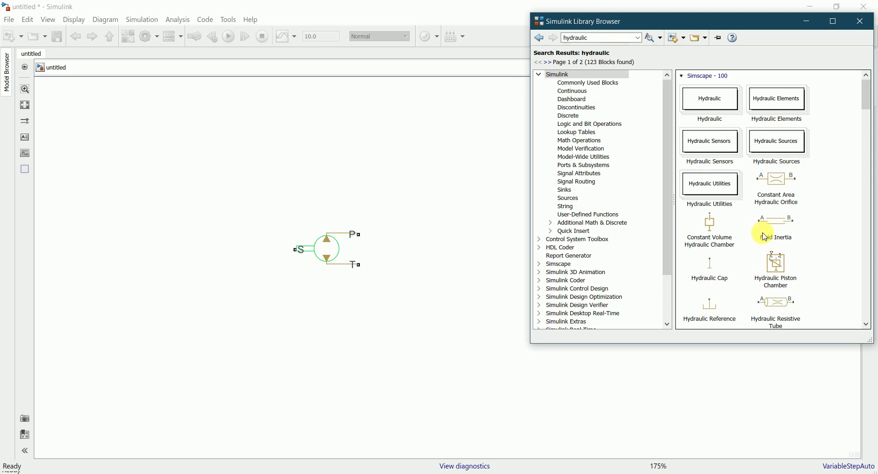
click(712, 306)
mouse_move(712, 308)
mouse_down()
mouse_move(435, 306)
mouse_move(415, 316)
mouse_up()
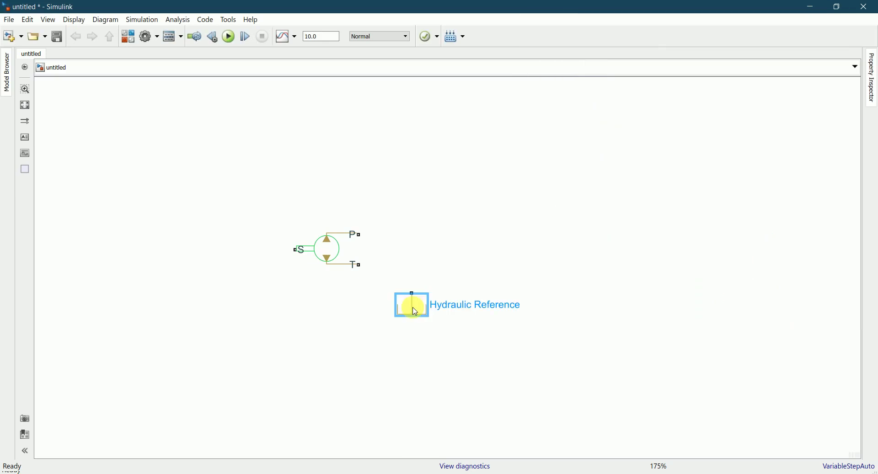
click(453, 263)
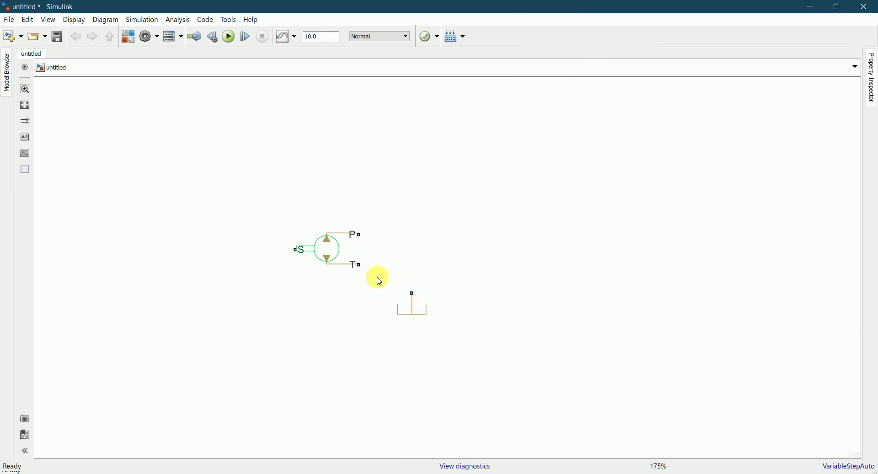
Connect the pump's T port to the Hydraulic Reference and move the reference block slightly lower.
scroll(378, 277, up, 2)
drag(351, 260, 428, 300)
scroll(454, 282, down, 2)
click(438, 307)
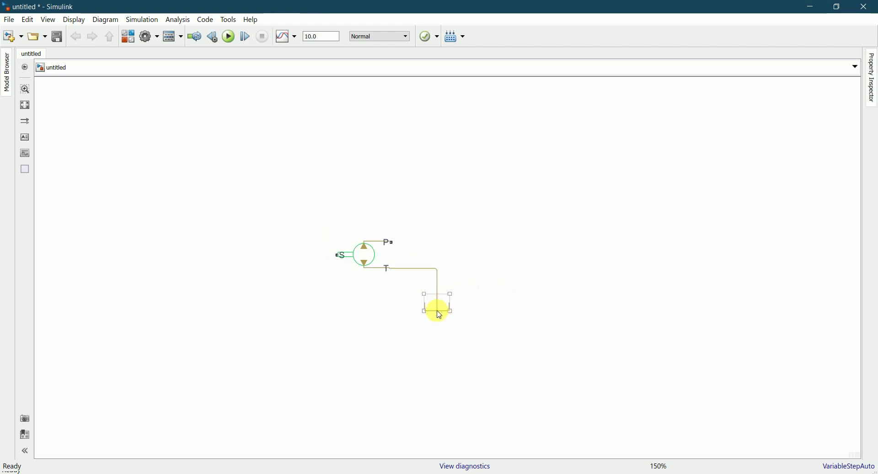
click(323, 283)
click(382, 252)
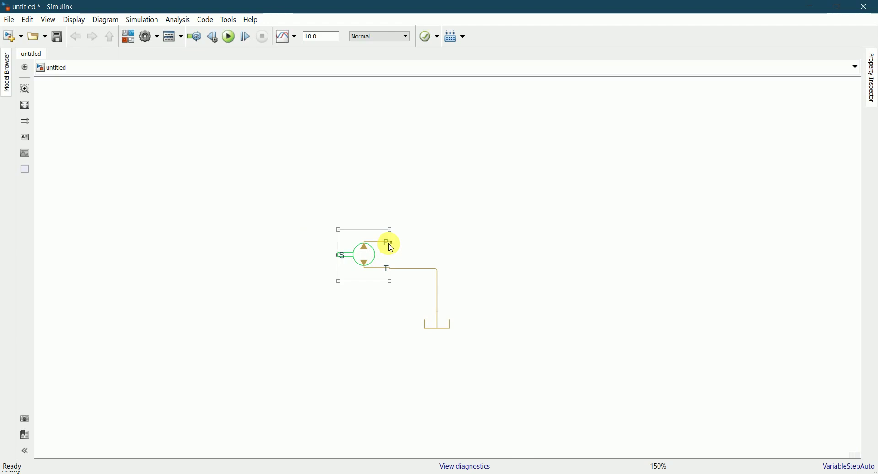
click(427, 231)
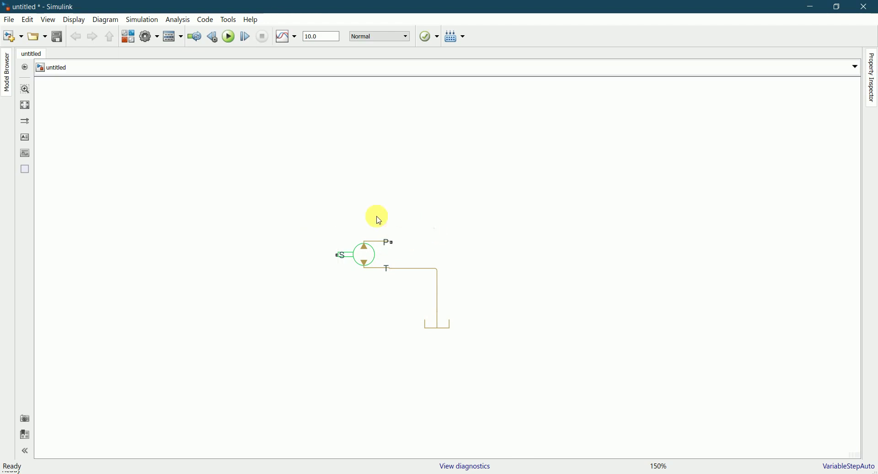
Search the library for "4", place a 4-Way Directional Valve above the pump, and connect the pump's P port to the valve's P port.
click(409, 473)
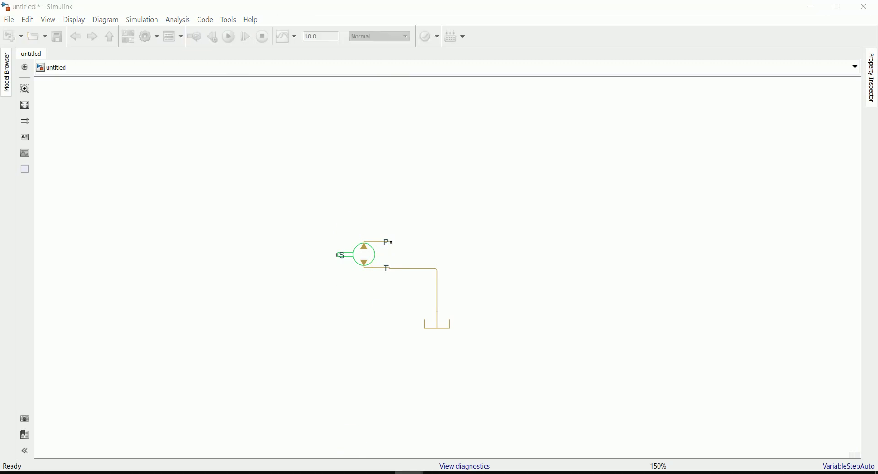
click(540, 433)
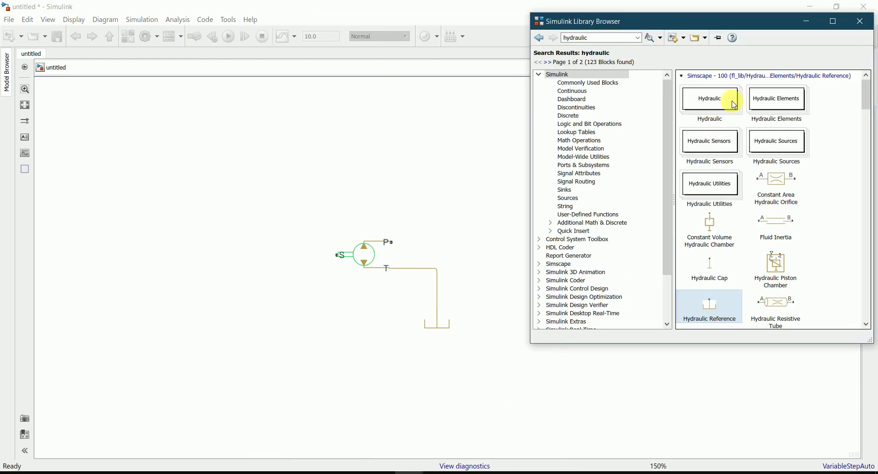
click(608, 41)
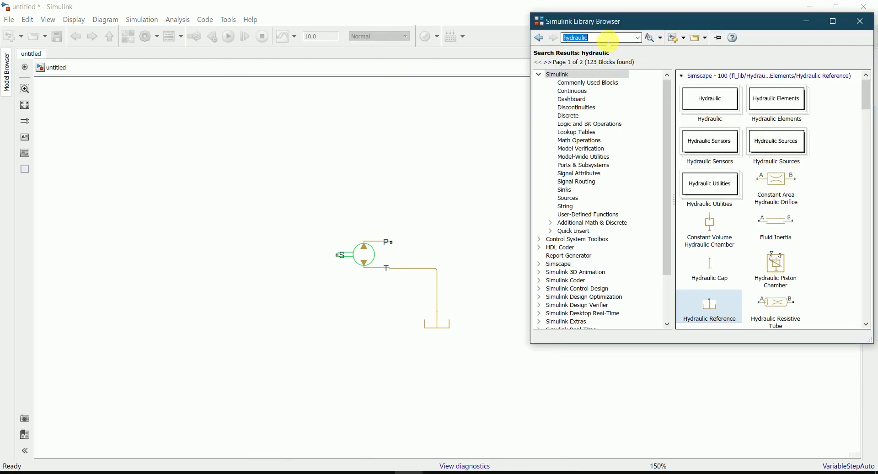
text(4)
key(Return)
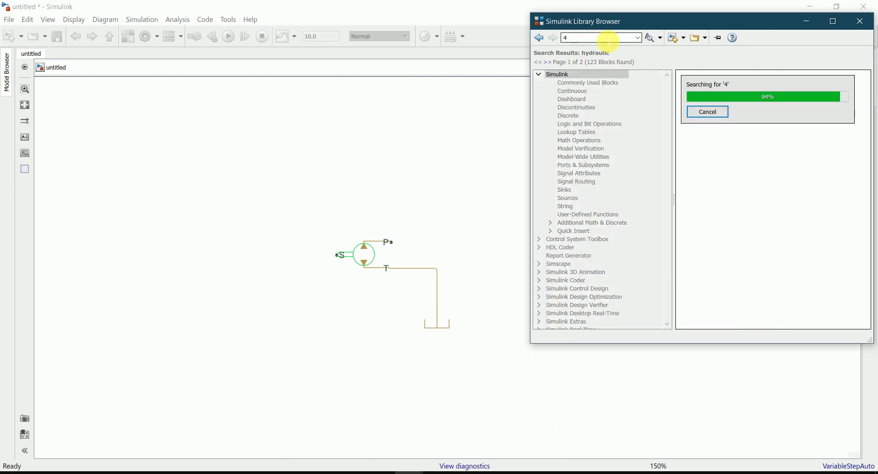
drag(868, 102, 859, 247)
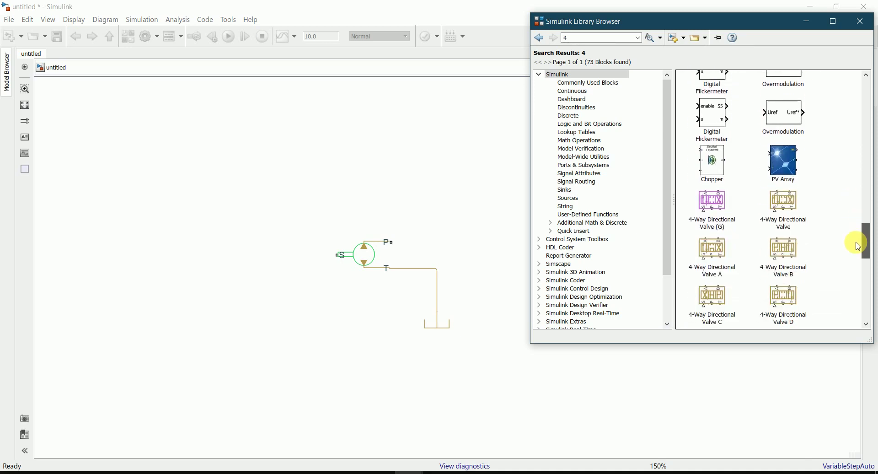
click(755, 221)
drag(784, 196, 427, 192)
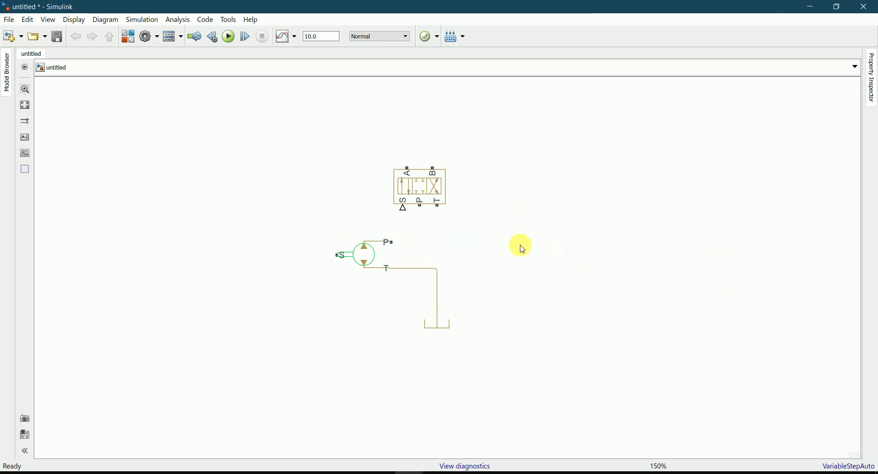
mouse_move(391, 242)
mouse_down()
mouse_move(402, 241)
mouse_move(420, 205)
mouse_up()
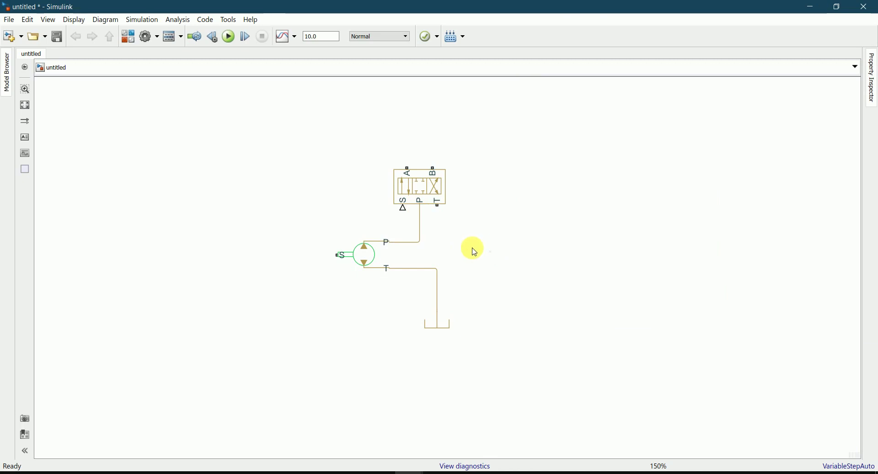
Review the 4-Way Directional Valve's basic parameters, including the area characteristics and model parameterization options, and close them unchanged.
click(432, 191)
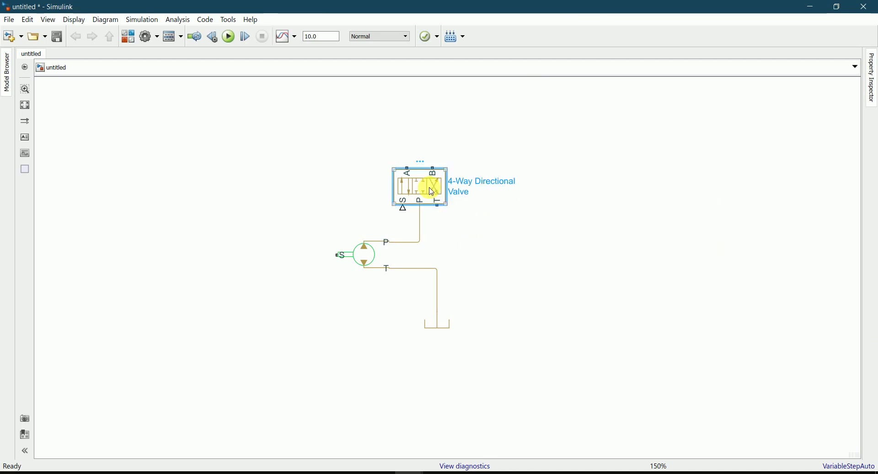
double_click(432, 191)
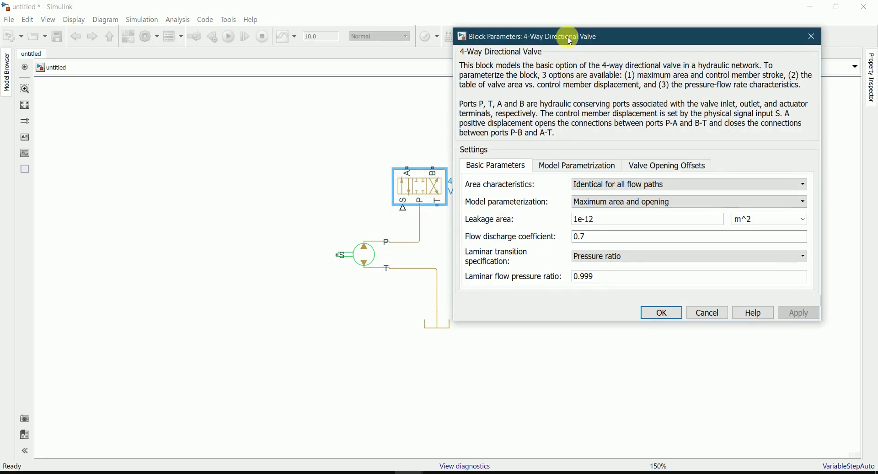
drag(559, 35, 554, 59)
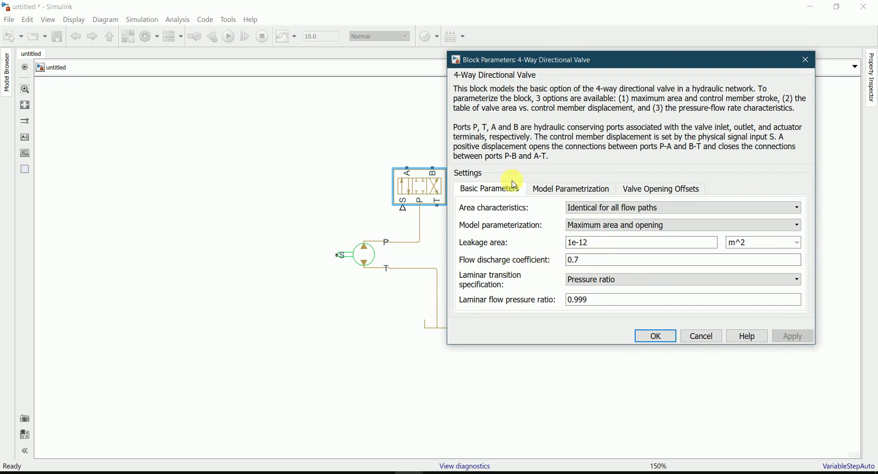
click(587, 208)
click(615, 209)
click(629, 224)
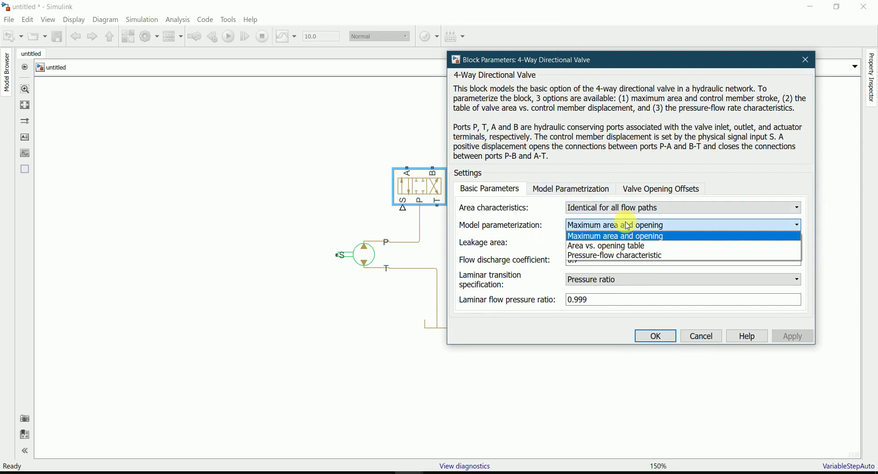
click(624, 226)
click(669, 337)
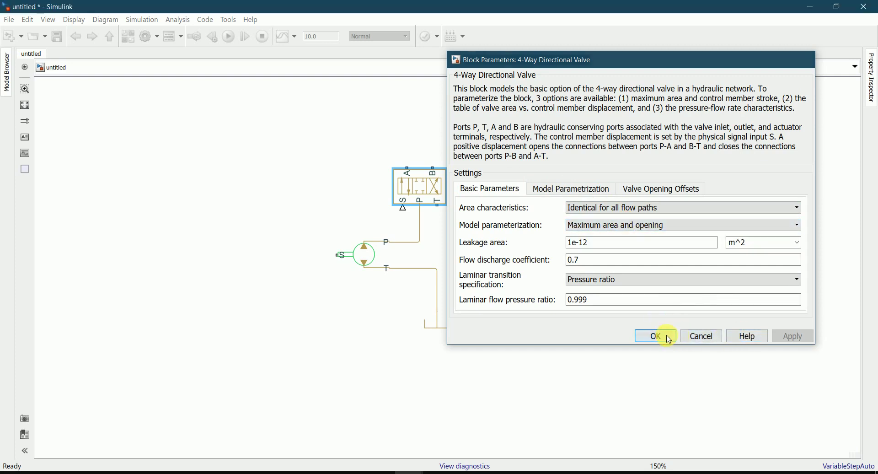
click(541, 373)
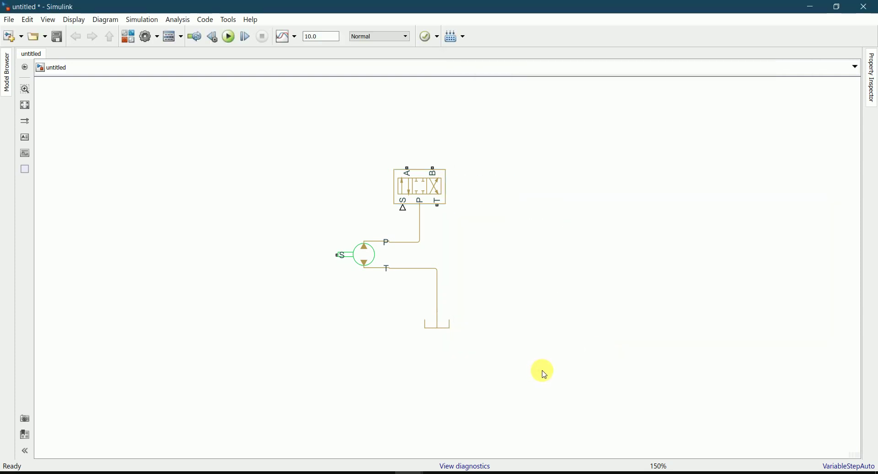
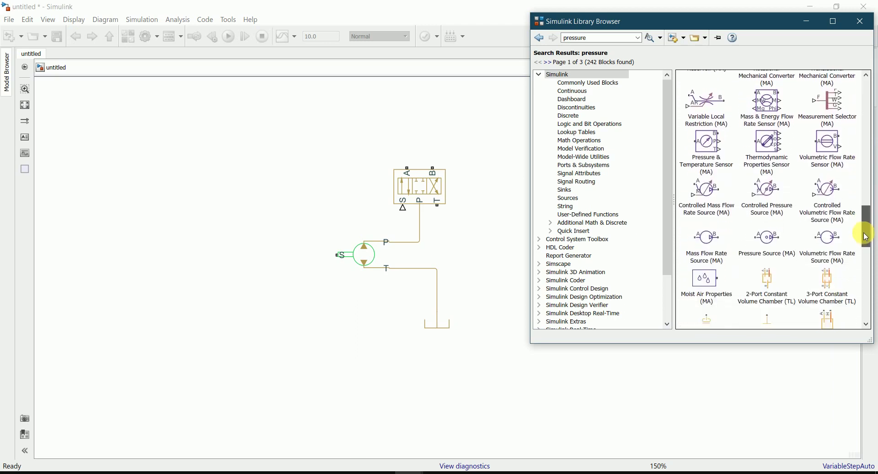
Search the library for "pressure relief", place a Pressure Relief Valve to the right of the pump, and connect its A port to the pump-to-valve P line.
drag(866, 249, 866, 314)
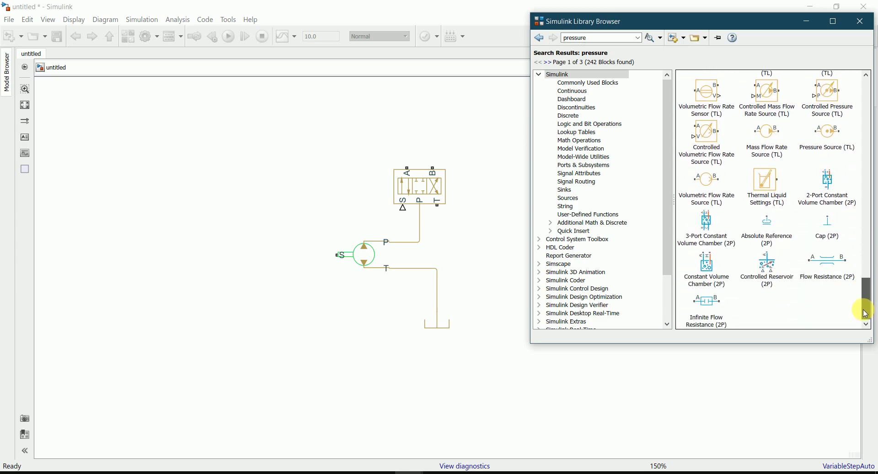
click(603, 41)
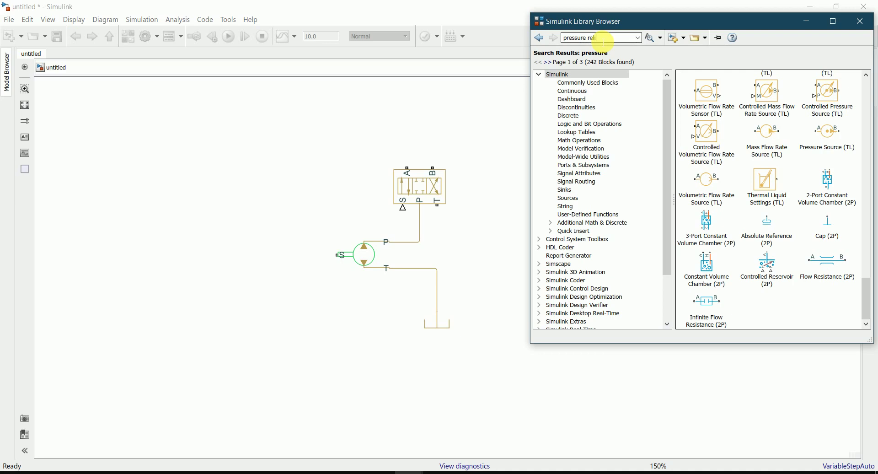
text(relief)
key(Return)
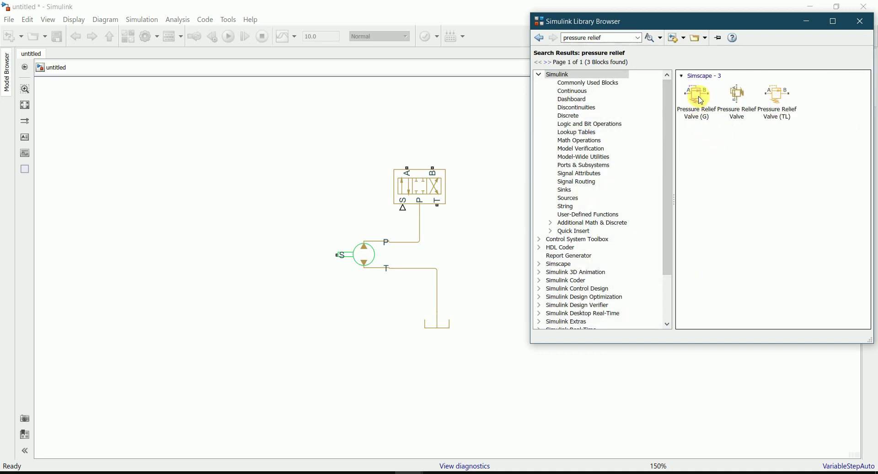
drag(703, 100, 500, 257)
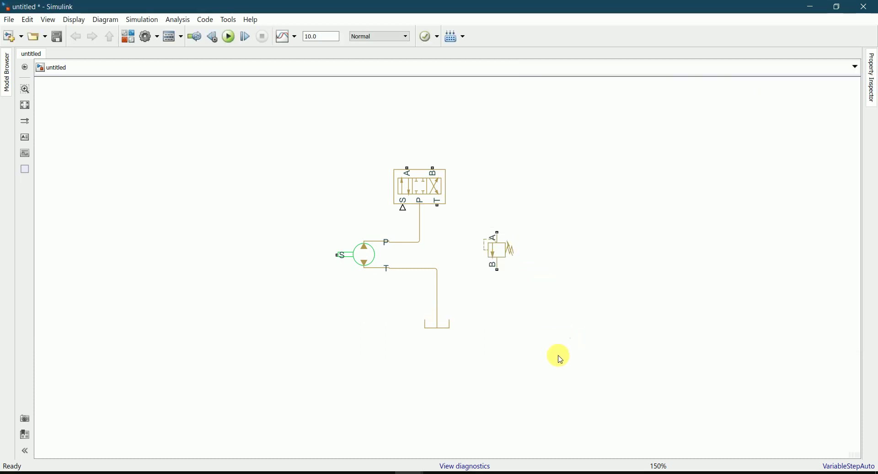
drag(497, 231, 421, 224)
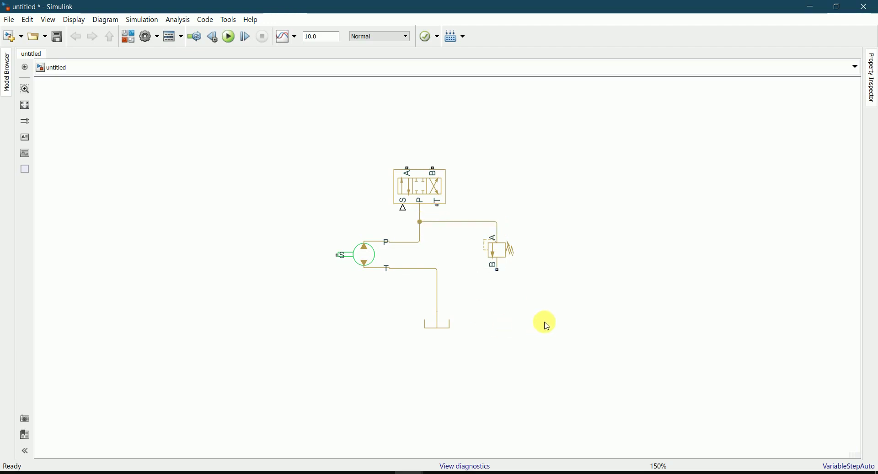
Set the Pressure Relief Valve's maximum passage area to 2e-4 m^2, valve pressure setting to 3e7 Pa and regulation range to 3e6 Pa.
double_click(503, 249)
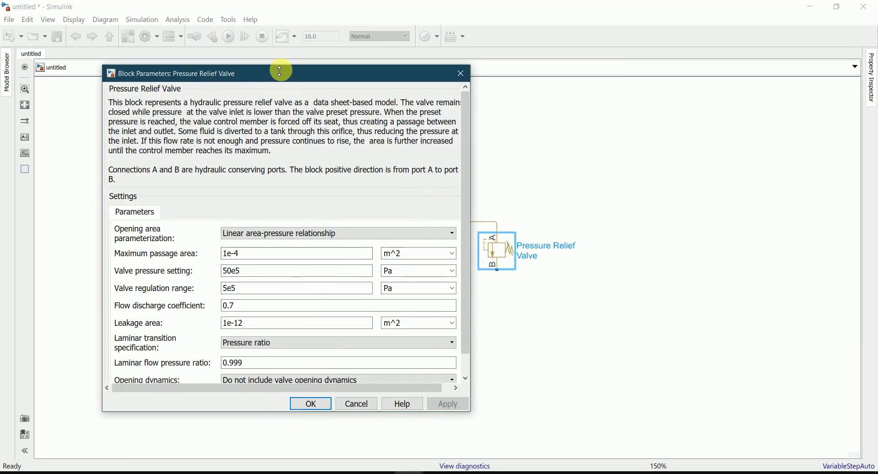
drag(287, 66, 431, 57)
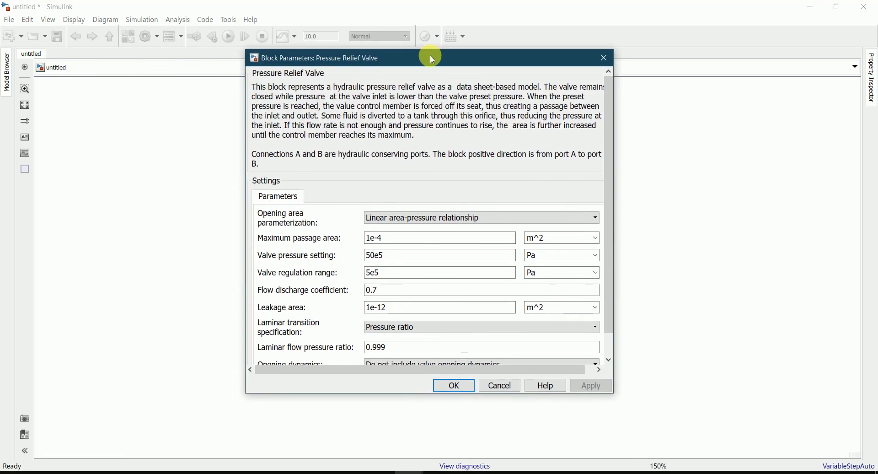
double_click(399, 241)
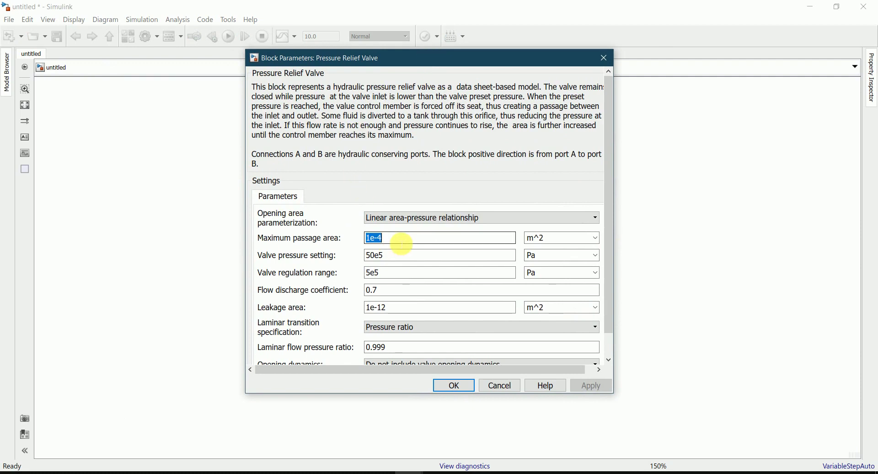
text(2e-4)
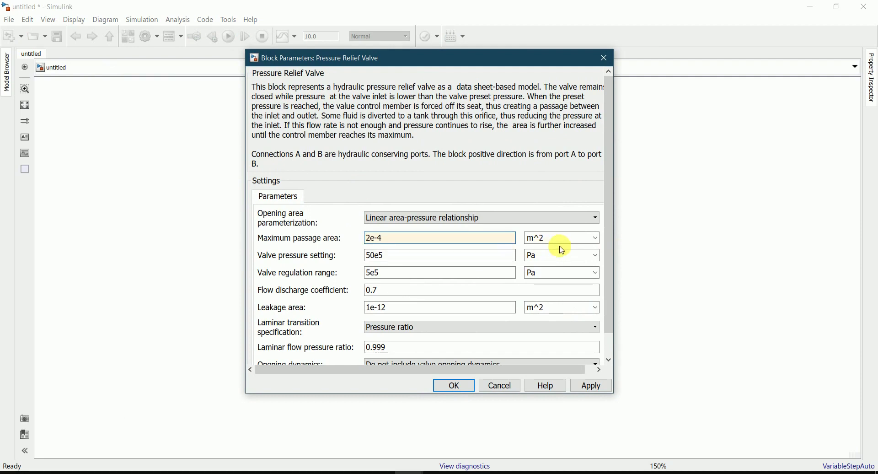
double_click(396, 261)
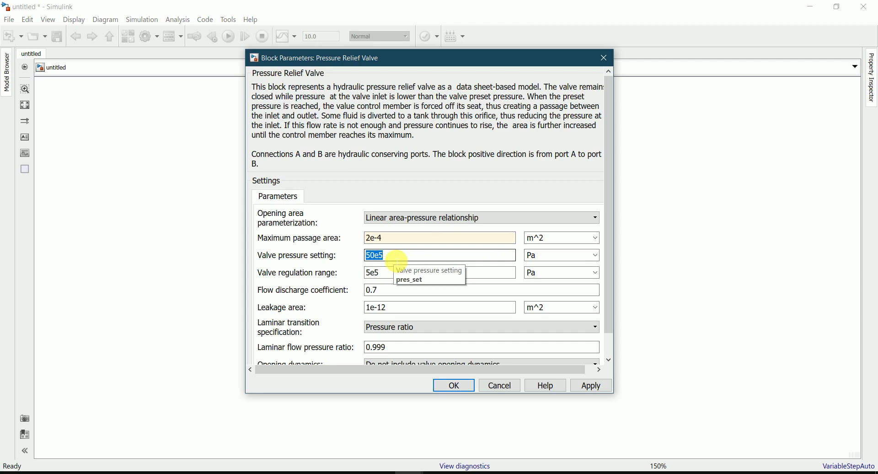
text(3e7)
double_click(388, 272)
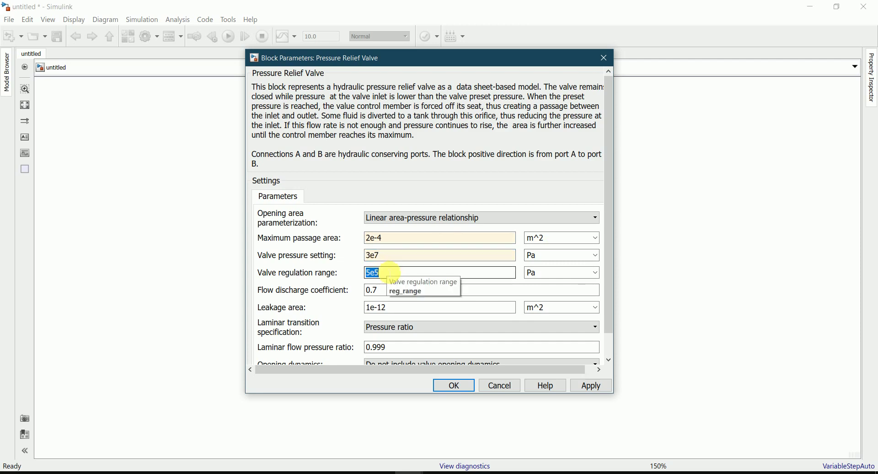
text(3e6)
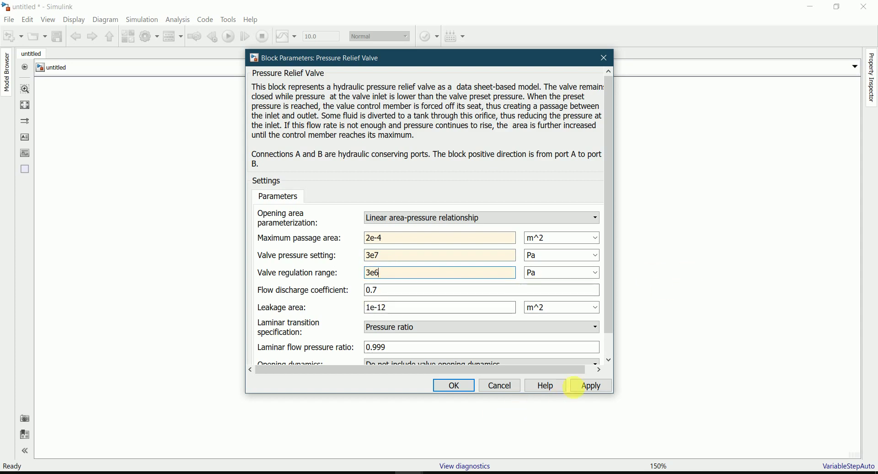
click(588, 385)
click(458, 385)
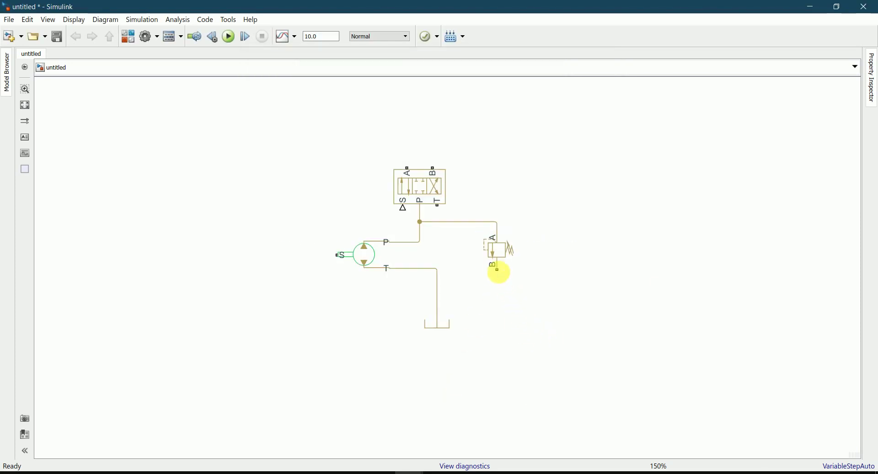
click(498, 269)
click(513, 308)
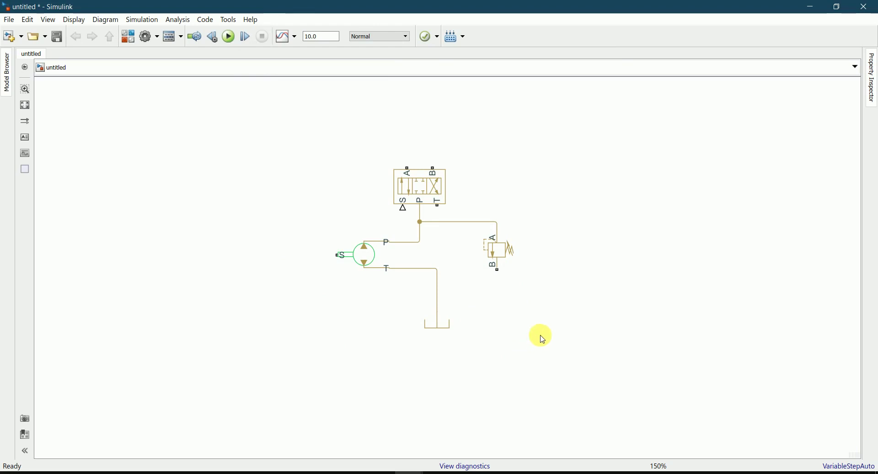
scroll(306, 335, down, 1)
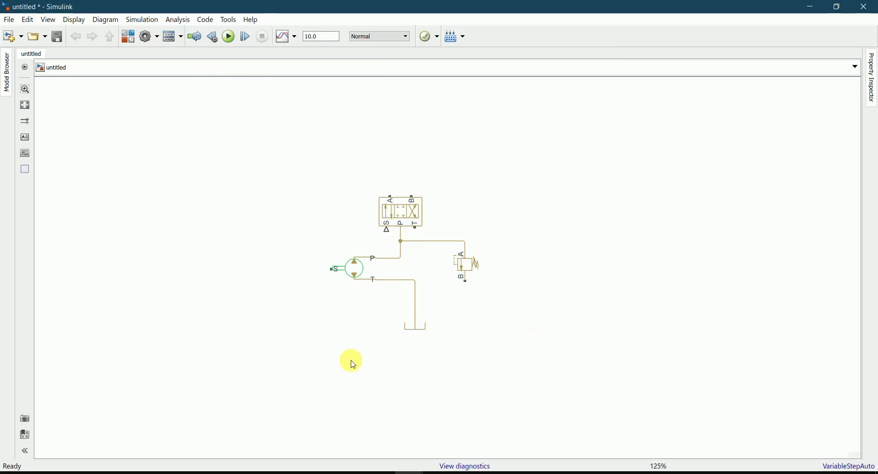
Search the library for "double" and place a Double-Acting Hydraulic Cylinder (Simple) centered above the 4-Way Directional Valve.
click(409, 472)
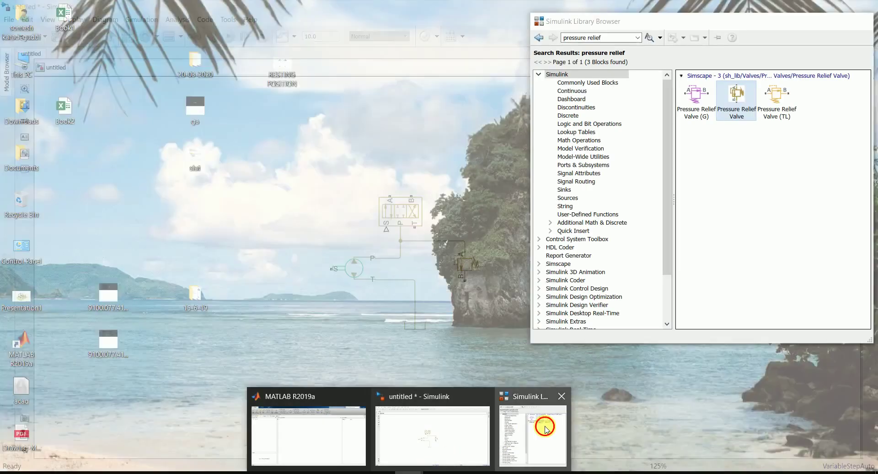
click(533, 434)
click(603, 38)
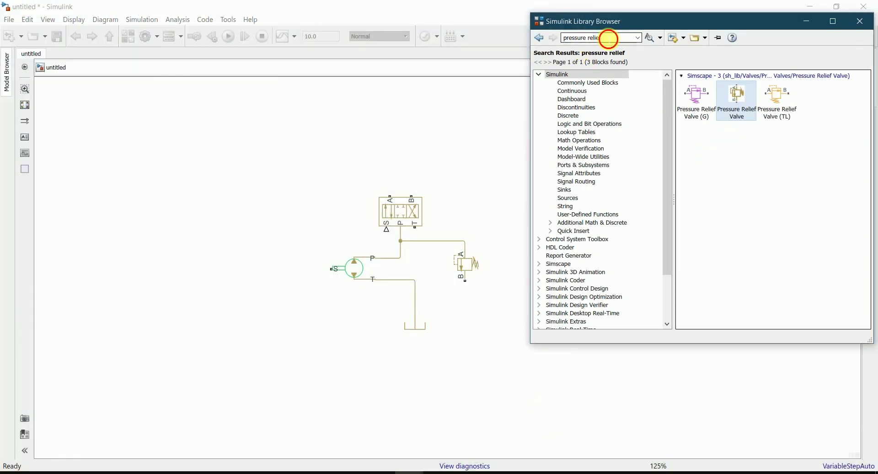
text(double)
key(Return)
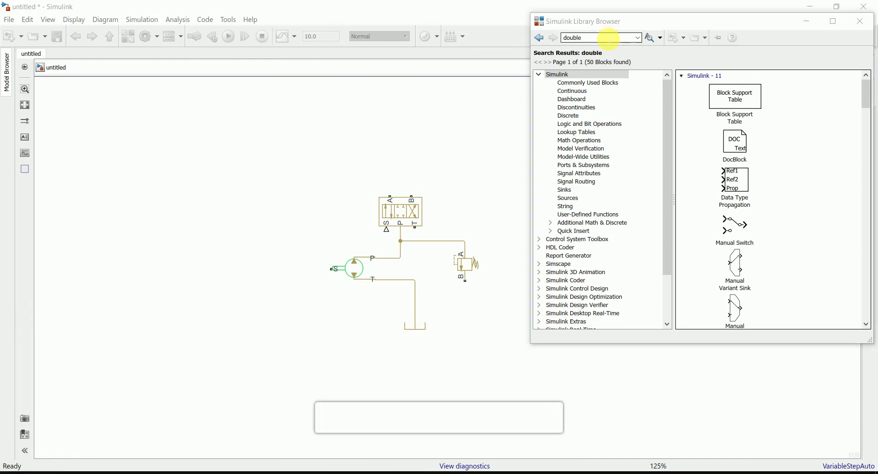
scroll(822, 165, down, 3)
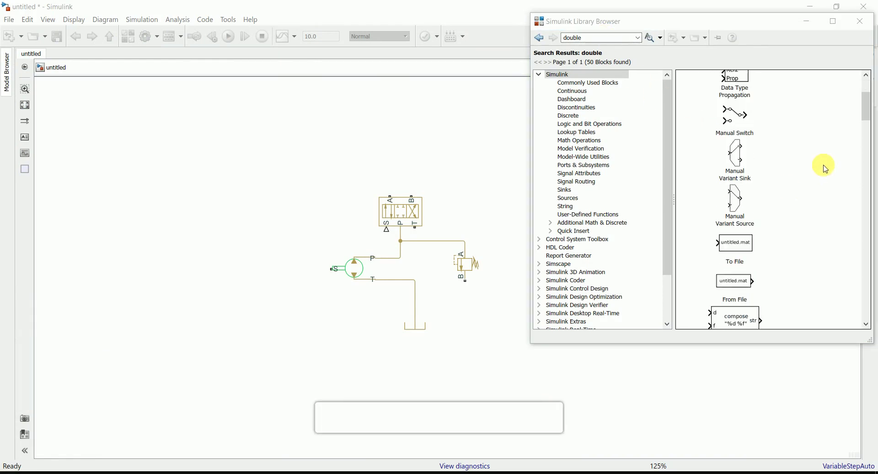
scroll(816, 239, down, 10)
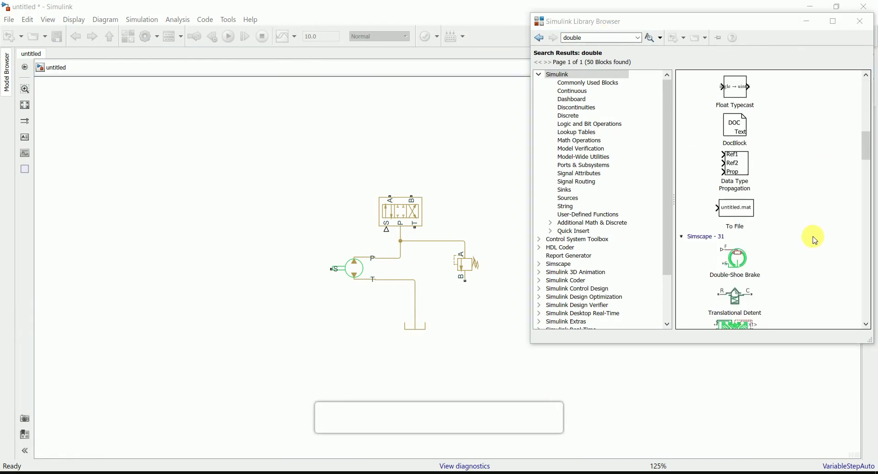
scroll(800, 234, down, 6)
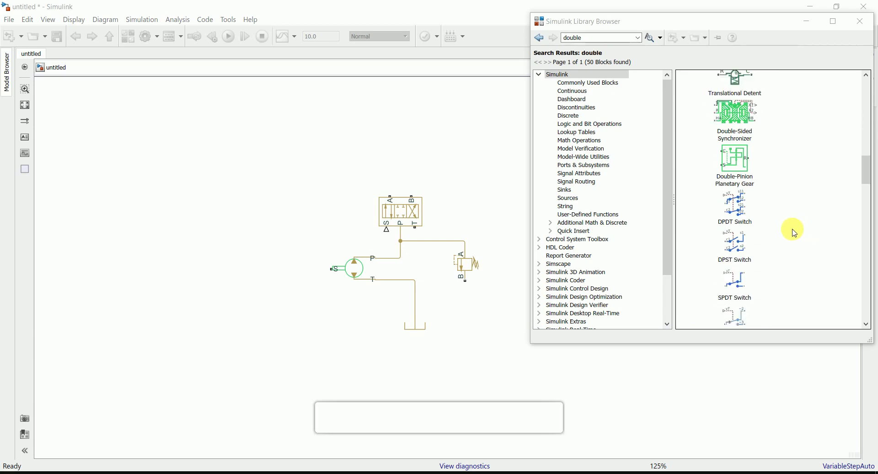
scroll(795, 233, down, 8)
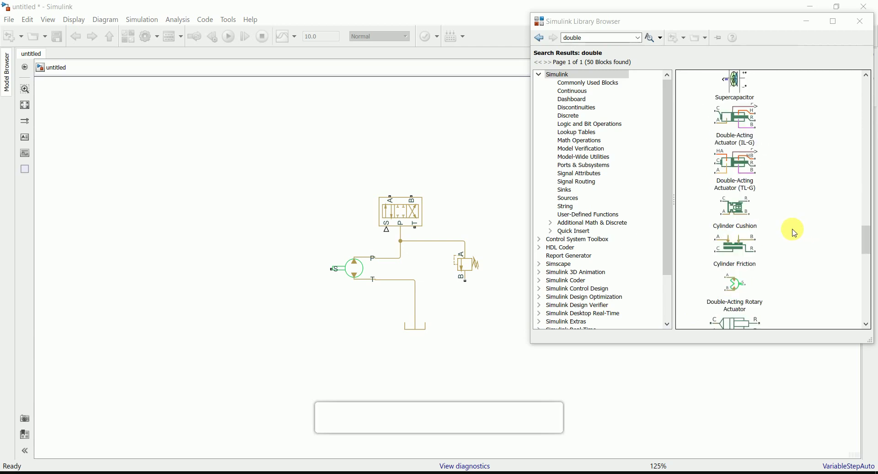
scroll(795, 233, down, 5)
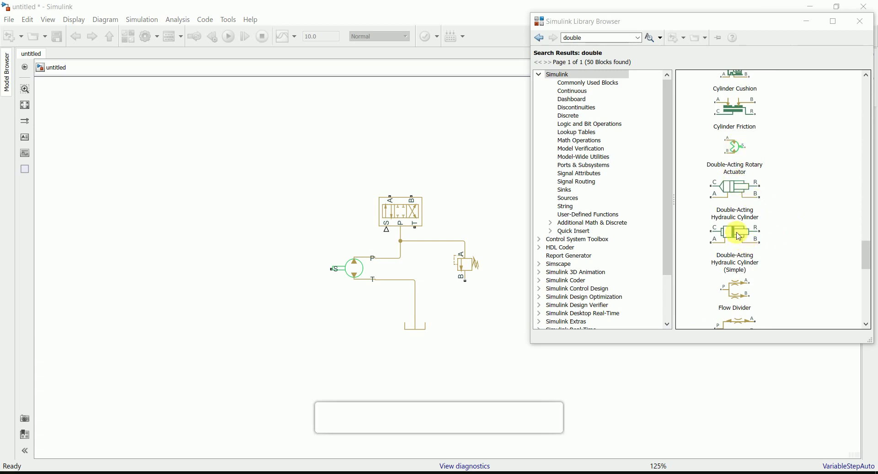
drag(740, 236, 415, 135)
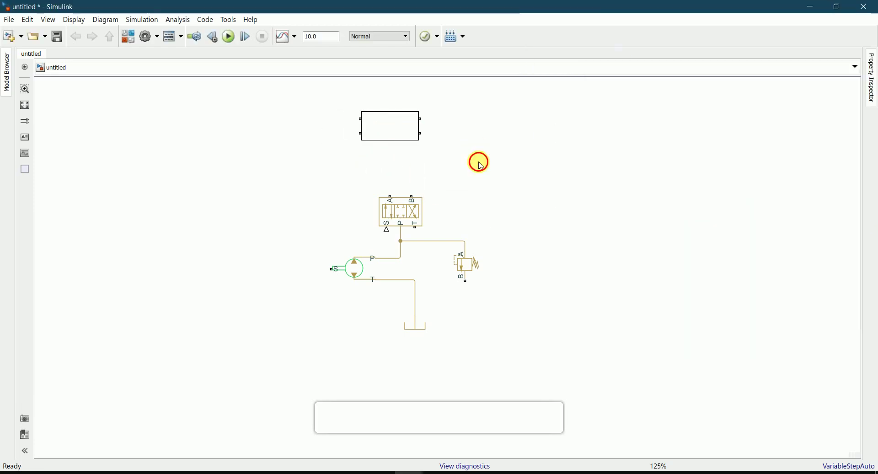
scroll(479, 212, down, 2)
scroll(444, 143, up, 1)
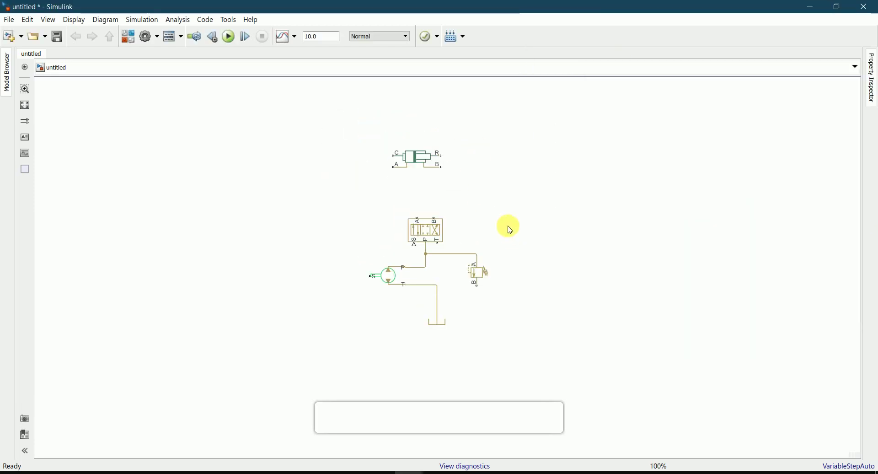
drag(418, 160, 432, 168)
click(483, 238)
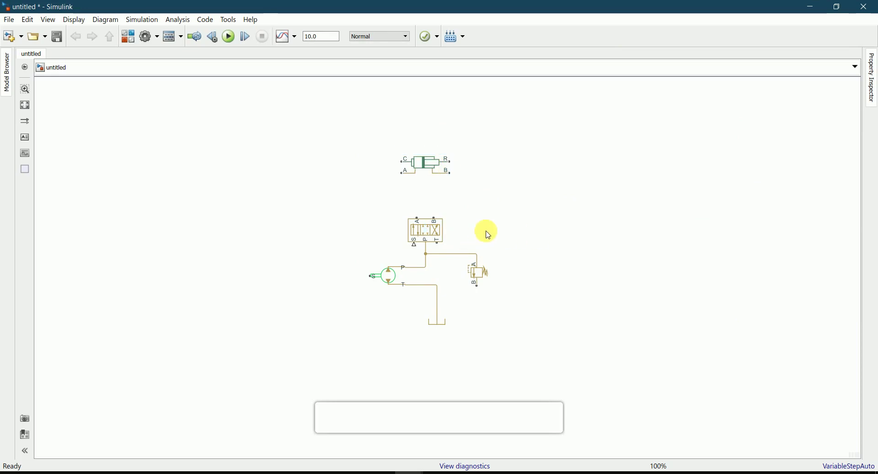
Connect the directional valve's A and B ports to the cylinder's A and B ports respectively.
scroll(429, 215, down, 2)
scroll(431, 216, up, 2)
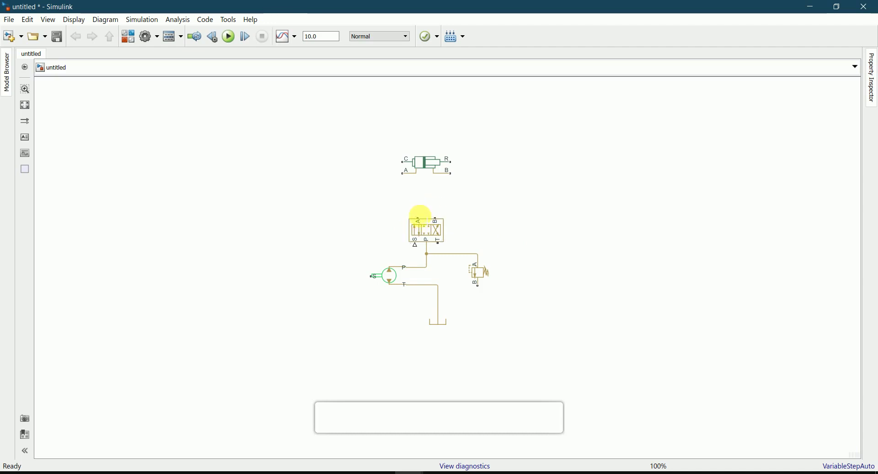
drag(418, 218, 402, 173)
click(526, 227)
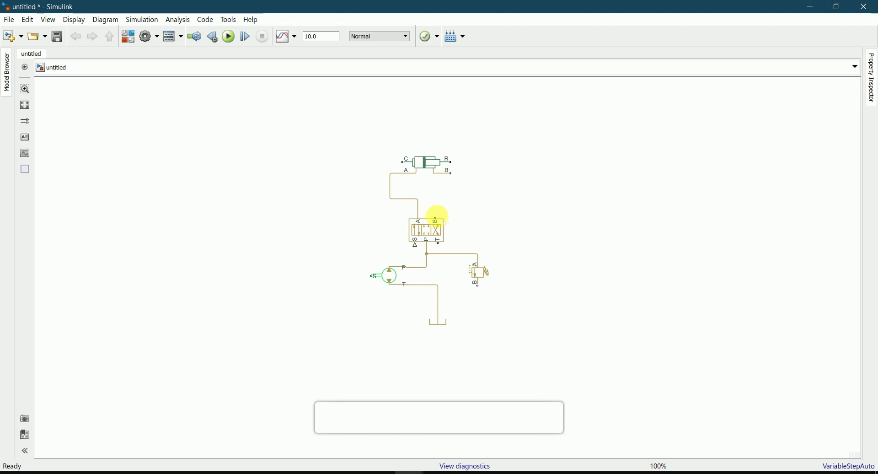
drag(435, 219, 452, 174)
click(530, 196)
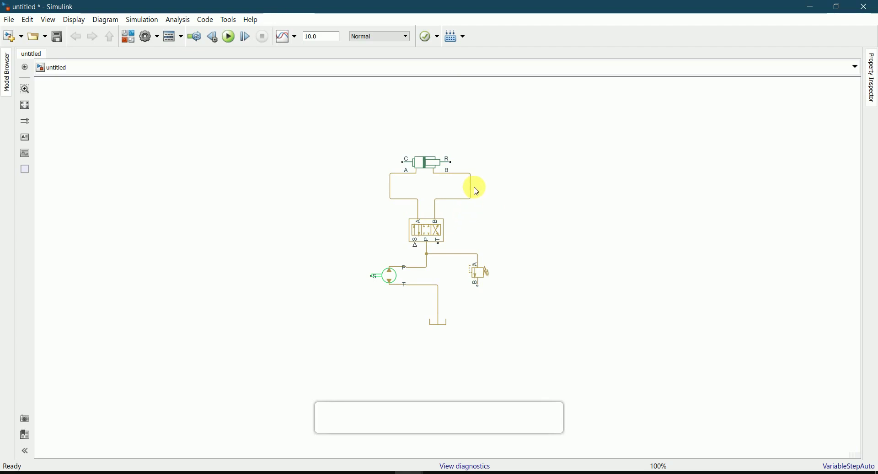
Set the double-acting cylinder's piston areas A and B to 0.125 m^2 each and its piston stroke to 0.5 m.
click(430, 161)
double_click(430, 161)
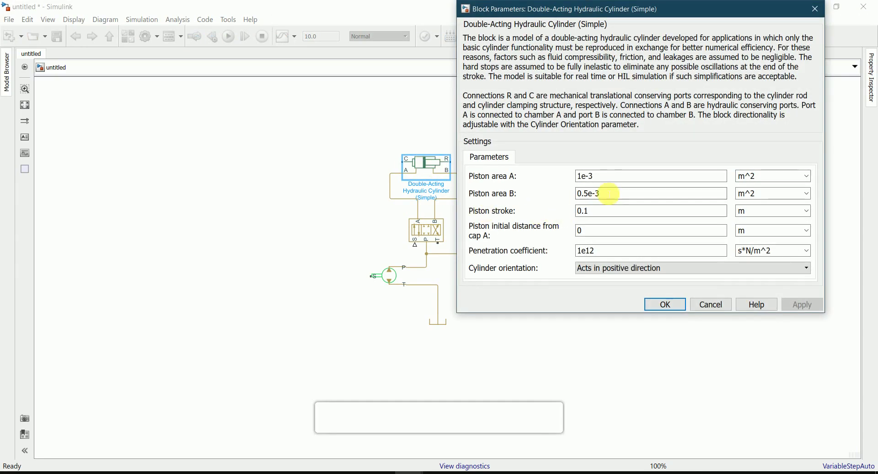
double_click(610, 181)
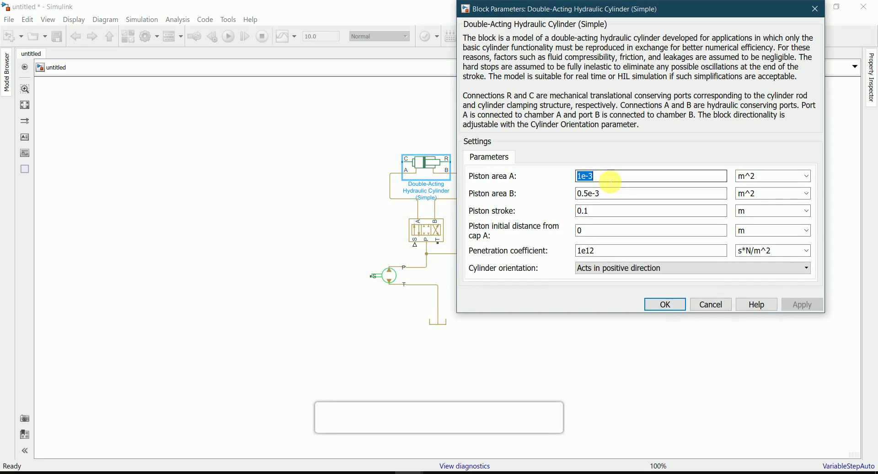
text(0.125)
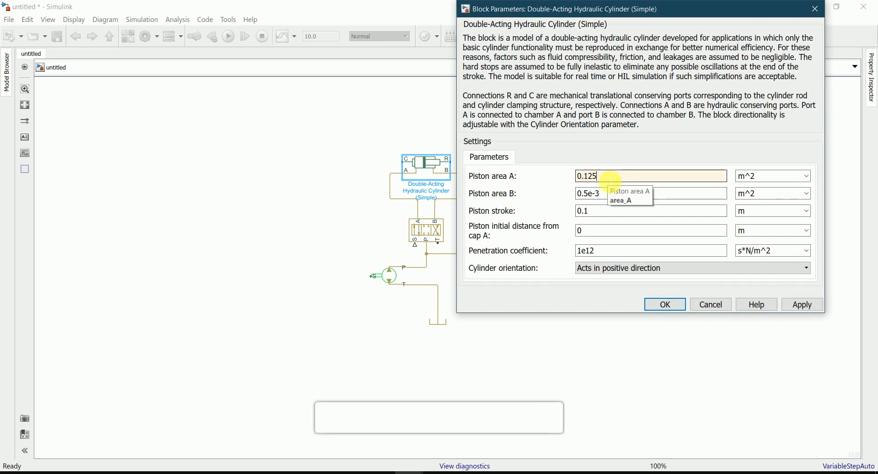
double_click(610, 194)
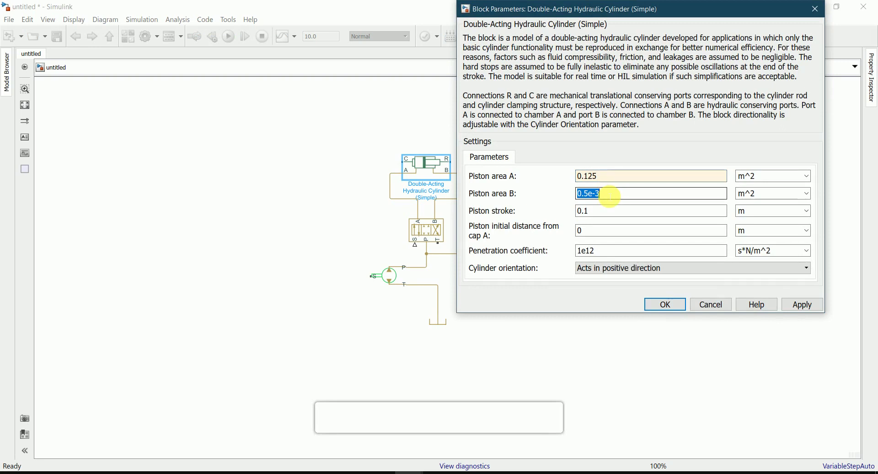
text(0.125)
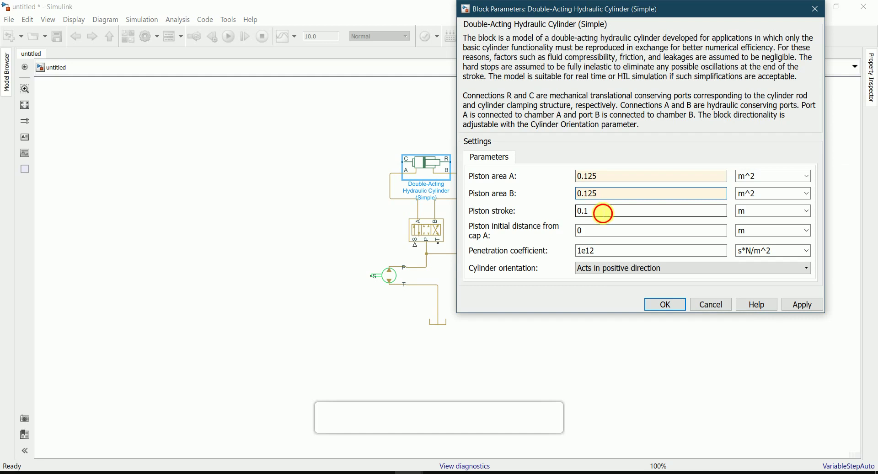
double_click(603, 213)
text(0.5)
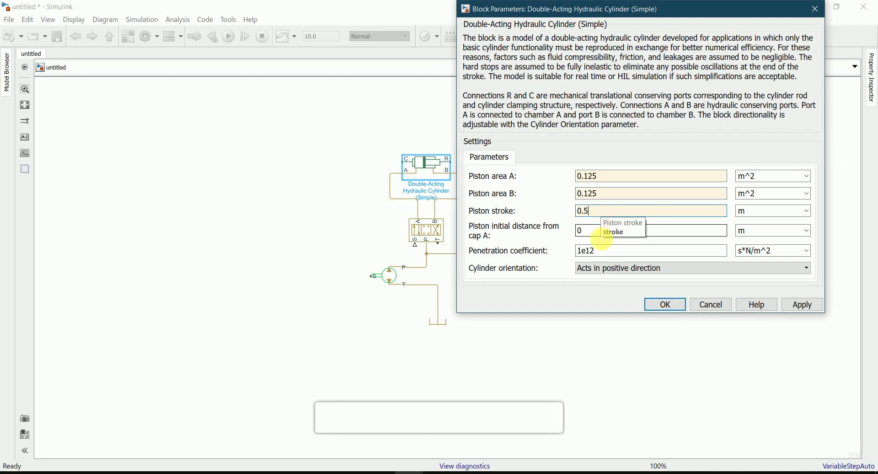
Set the cylinder's penetration coefficient to 1e-4 s*N/m^2, leaving the initial distance and orientation unedited, and accept the parameters.
double_click(596, 233)
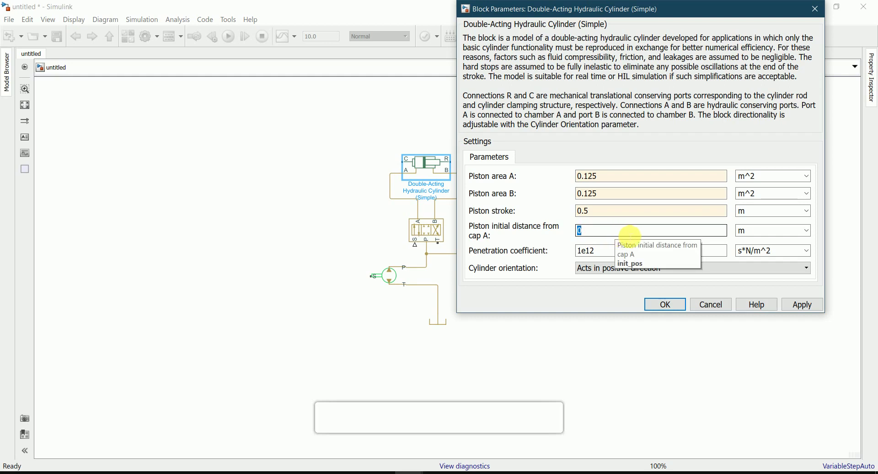
click(643, 267)
click(645, 270)
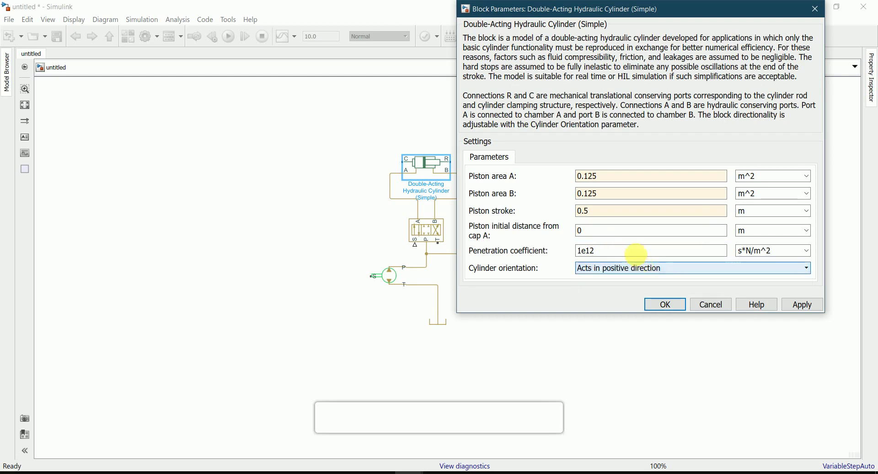
double_click(597, 236)
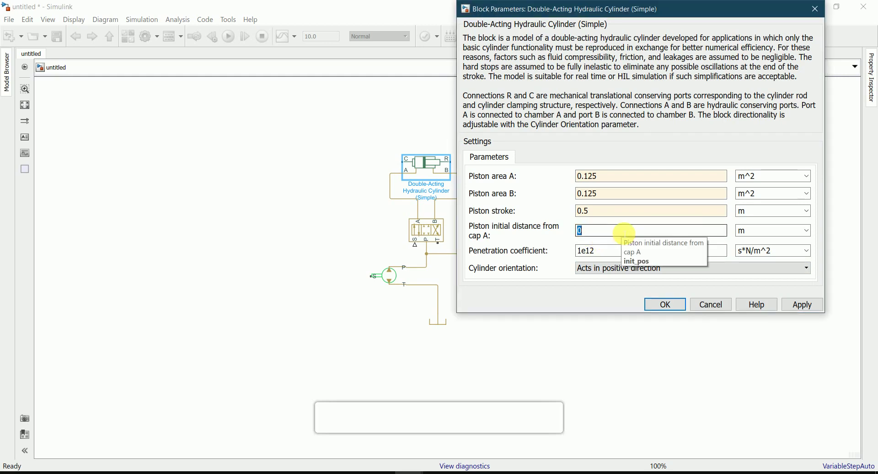
double_click(609, 252)
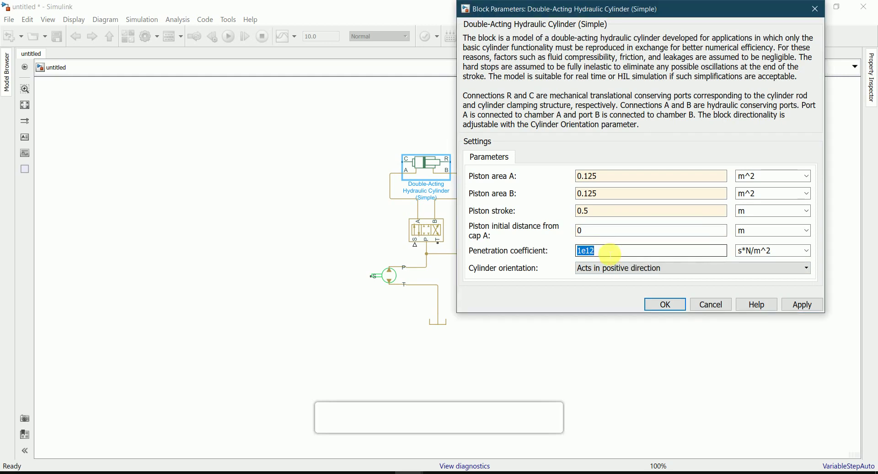
text(1)
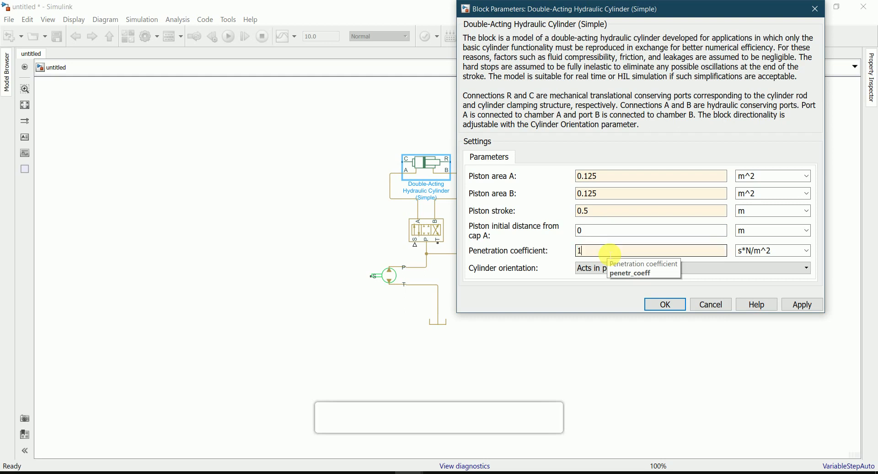
text(e-4)
click(665, 304)
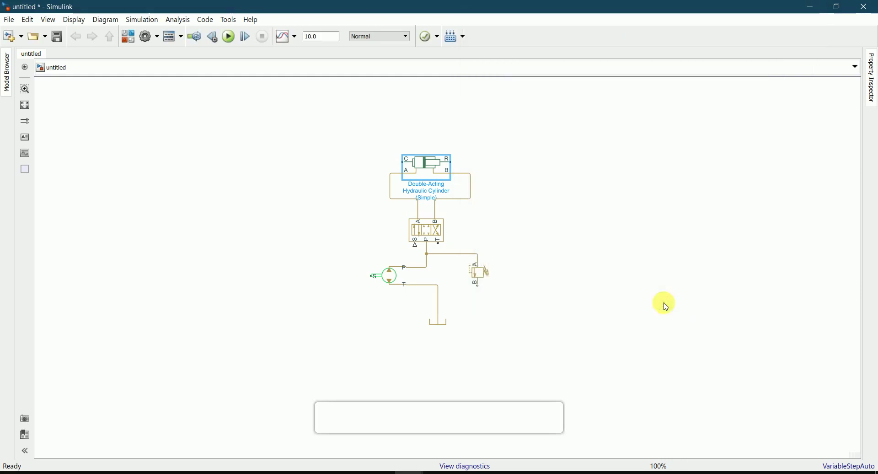
click(547, 269)
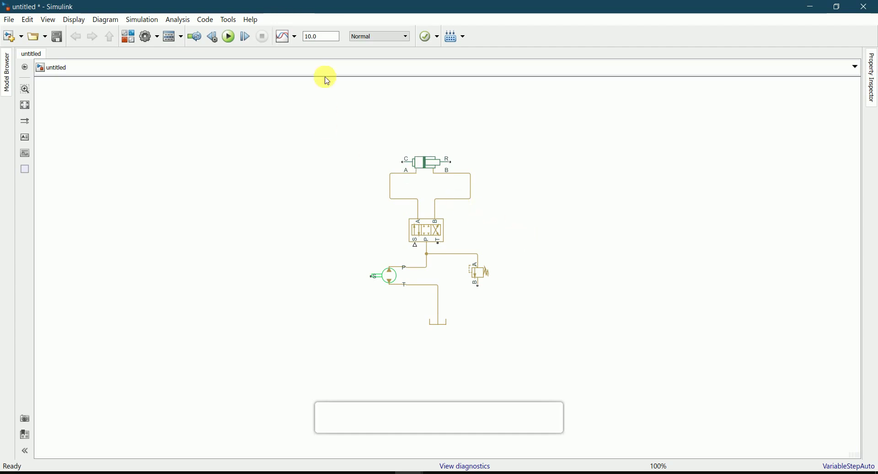
Search the library for "translational spring" and place a Translational Spring above and to the right of the cylinder.
click(412, 472)
click(525, 441)
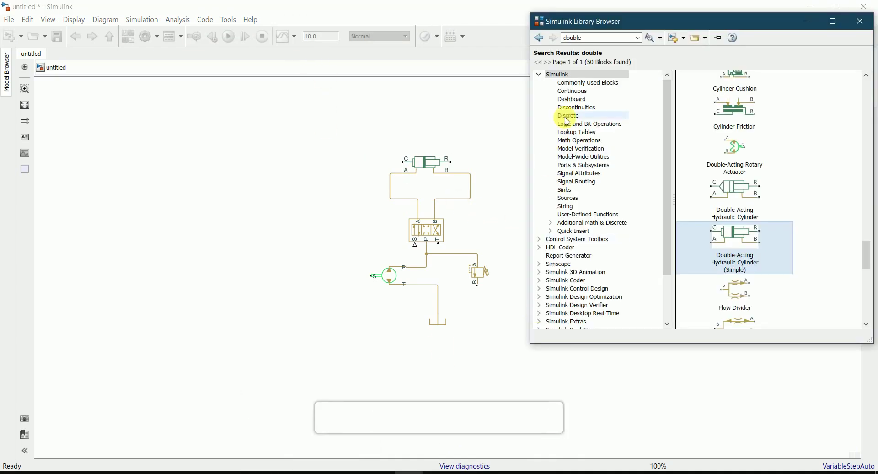
double_click(572, 37)
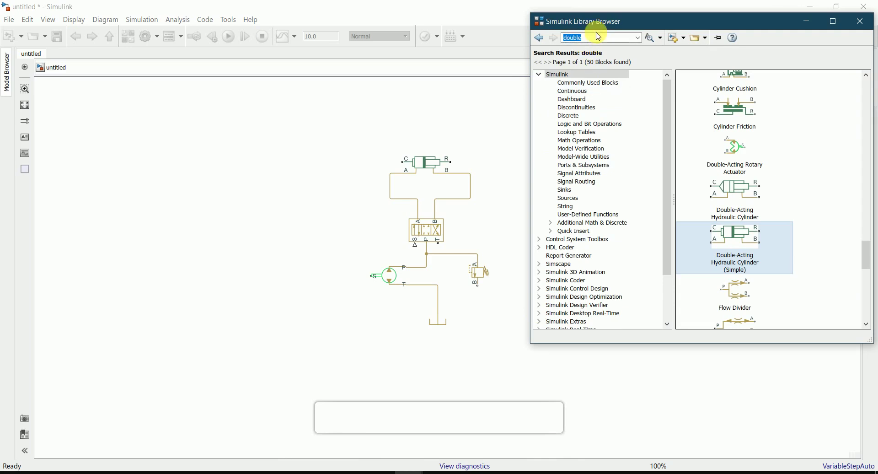
text(translational spring)
key(Return)
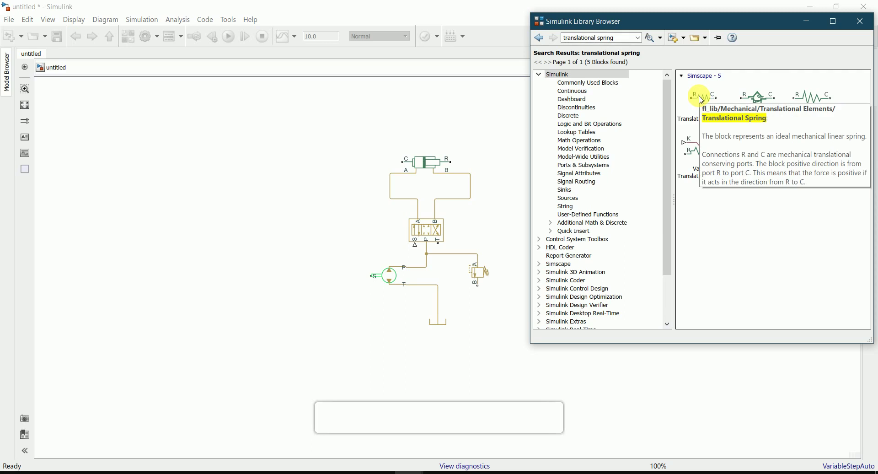
drag(703, 100, 507, 119)
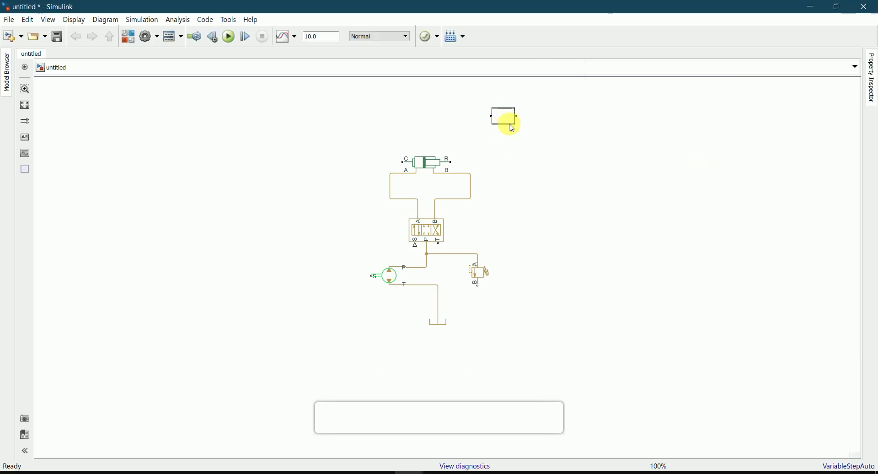
click(676, 188)
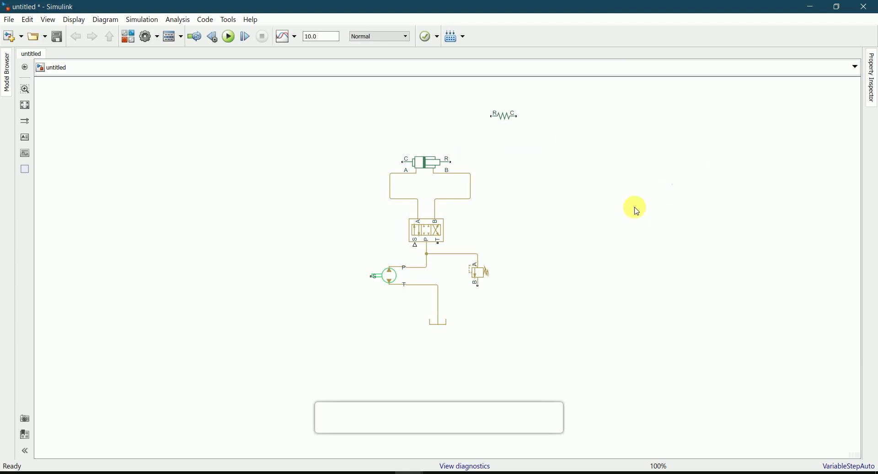
drag(508, 116, 548, 122)
click(588, 224)
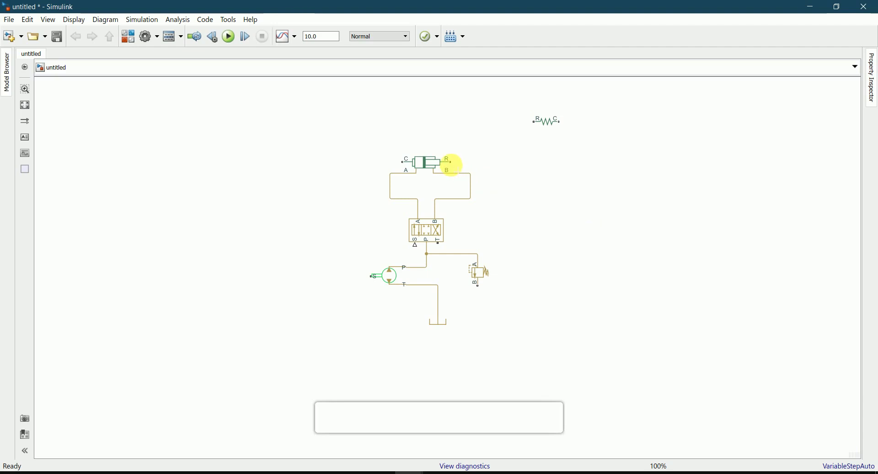
Connect the cylinder's R port to the spring's R port and shift the line's vertical segment further from the cylinder.
mouse_move(452, 162)
mouse_down()
mouse_move(531, 122)
mouse_move(585, 122)
mouse_up()
drag(504, 147, 536, 151)
click(628, 236)
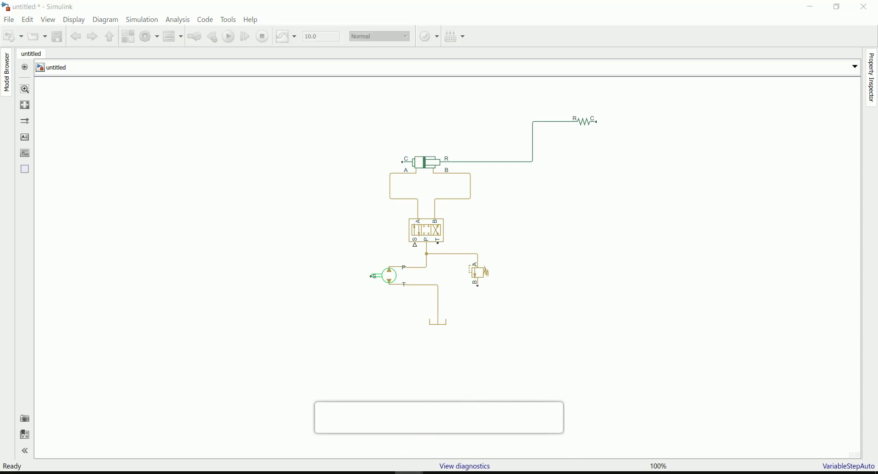
Search the library for "translational damper" and place a Translational Damper directly below the spring.
mouse_move(410, 470)
click(539, 427)
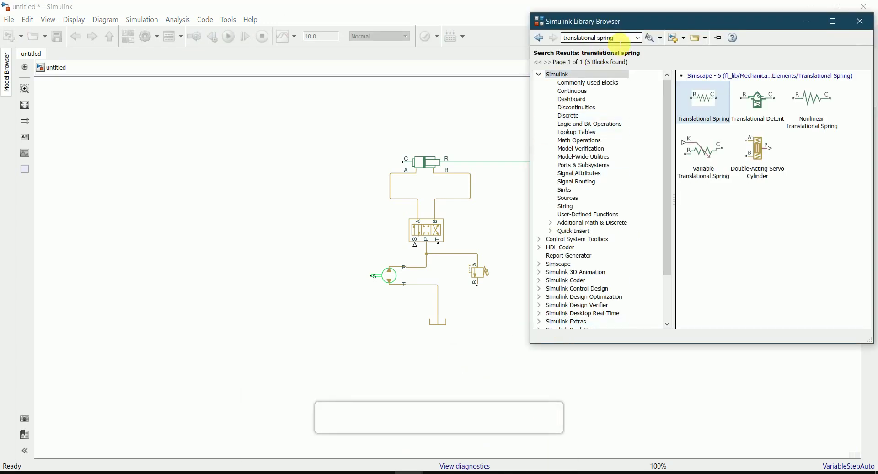
click(625, 41)
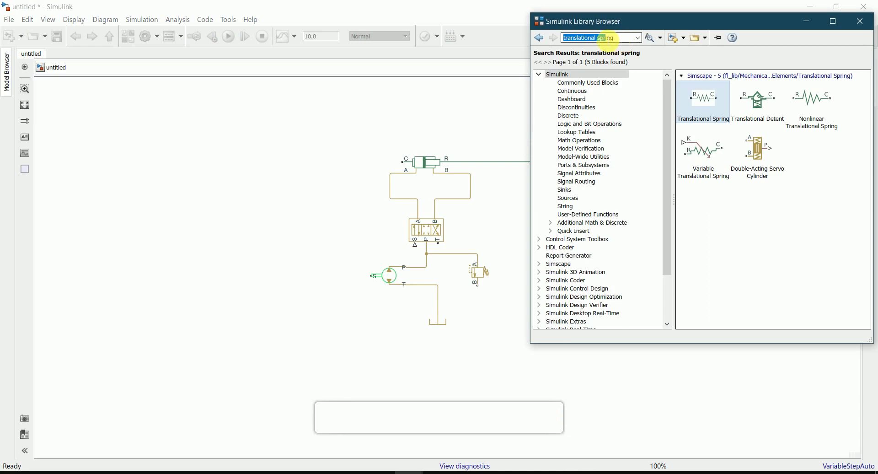
click(623, 41)
double_click(630, 42)
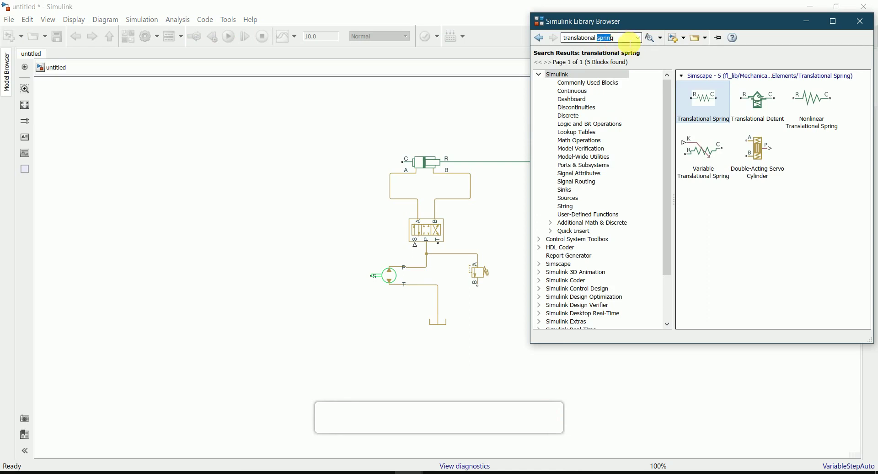
text(dampe)
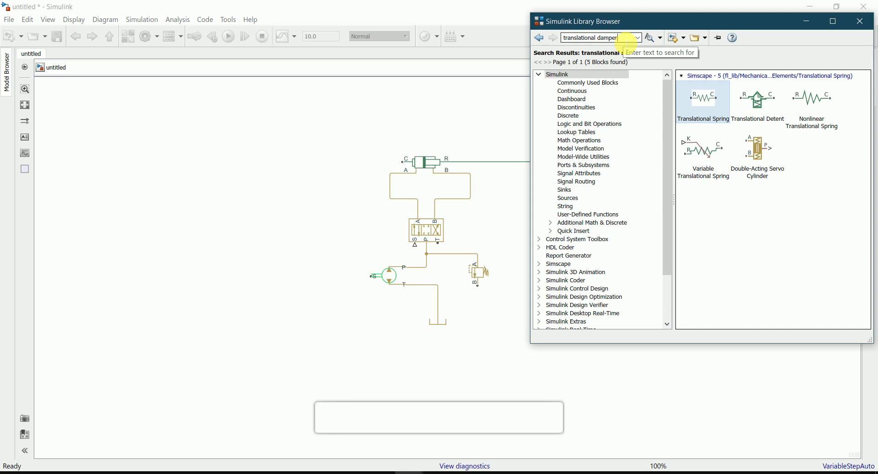
text(r)
key(Return)
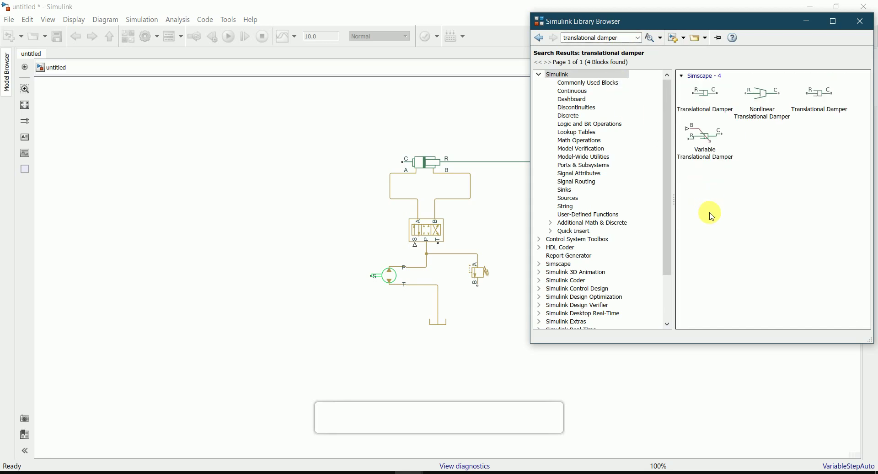
click(713, 105)
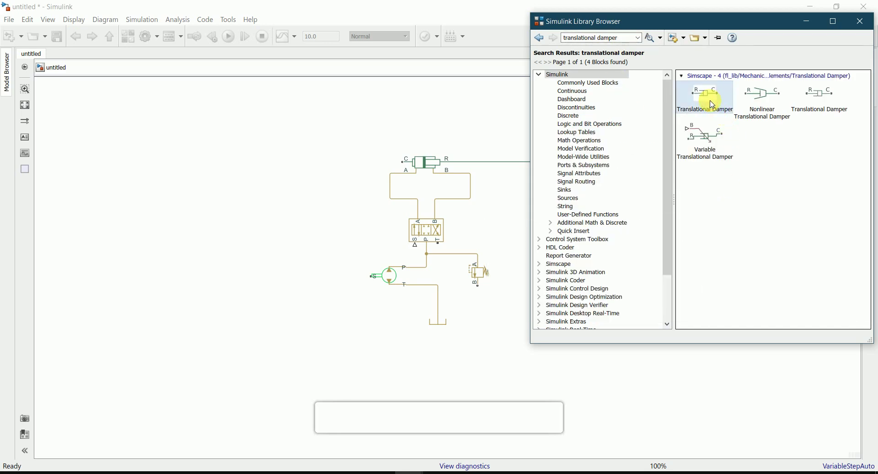
drag(713, 104, 584, 196)
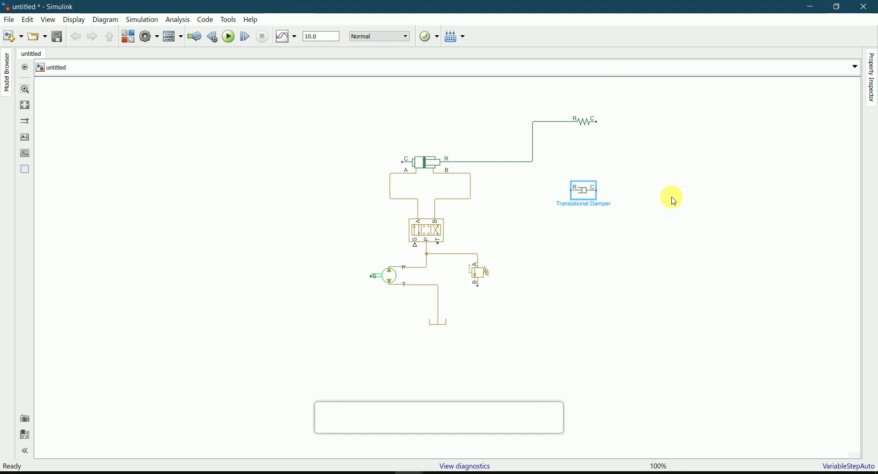
Branch the cylinder-to-spring line at its corner and connect it to the damper's R port.
click(609, 183)
click(531, 161)
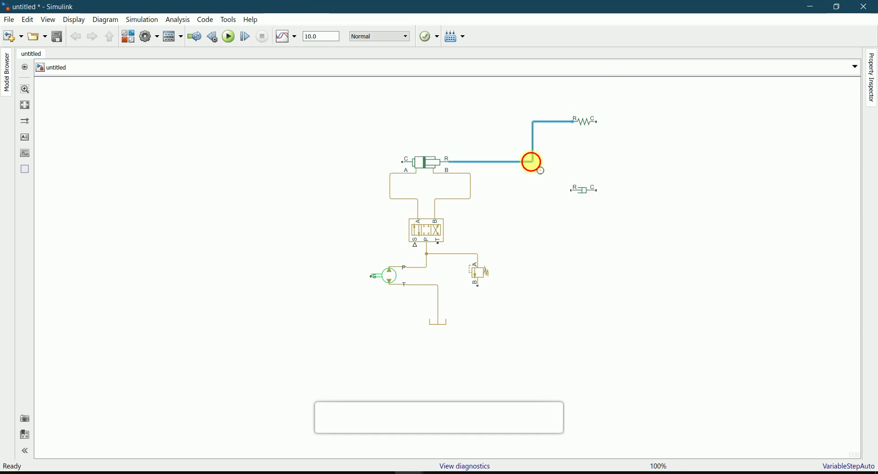
click(567, 193)
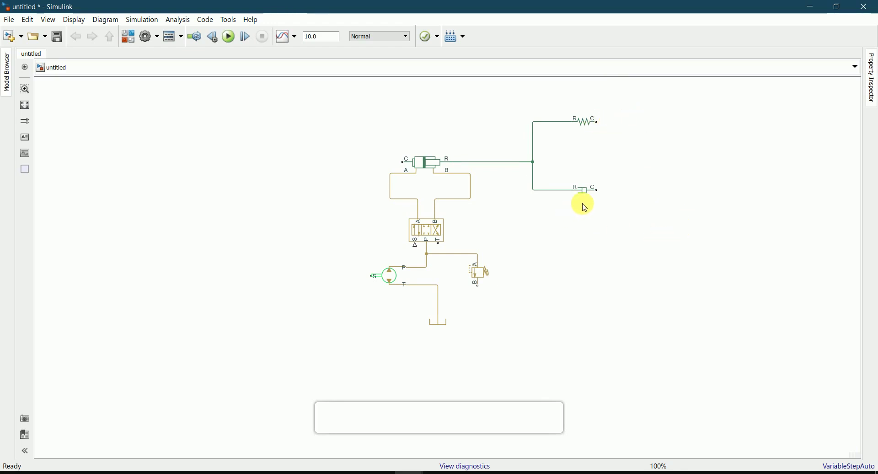
Search the library for "mechanical translational reference" and place the block below the cylinder rod line, beside the directional valve.
click(417, 469)
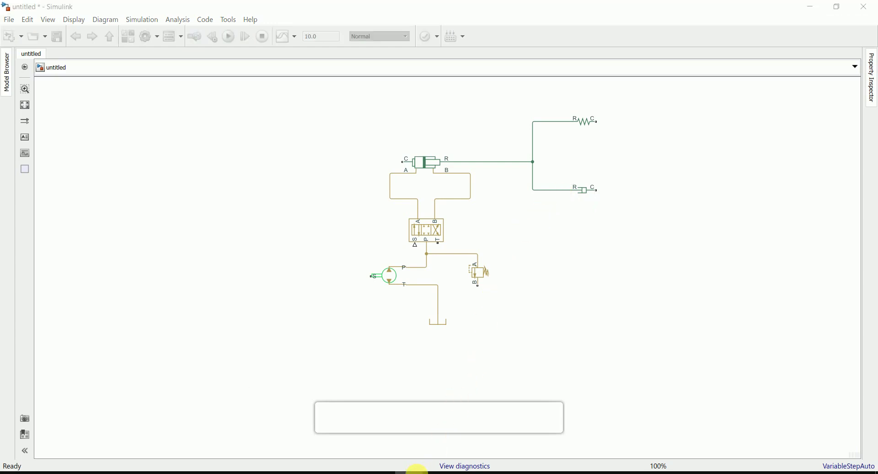
click(535, 394)
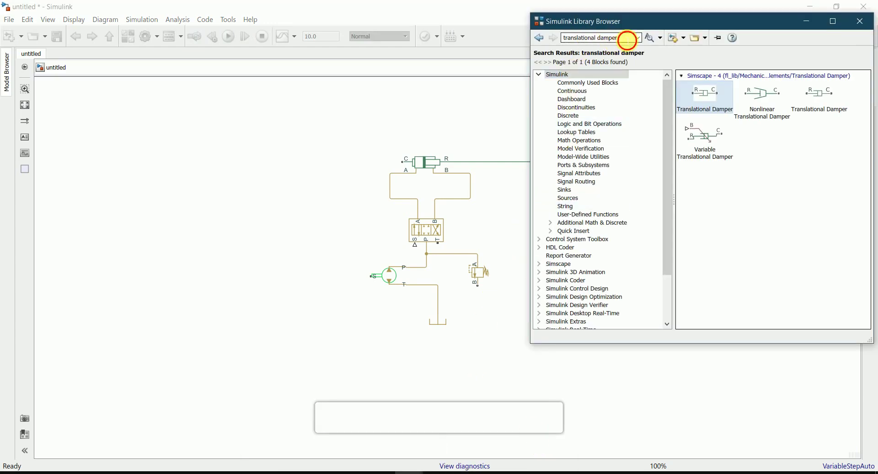
click(627, 41)
text(mechanical)
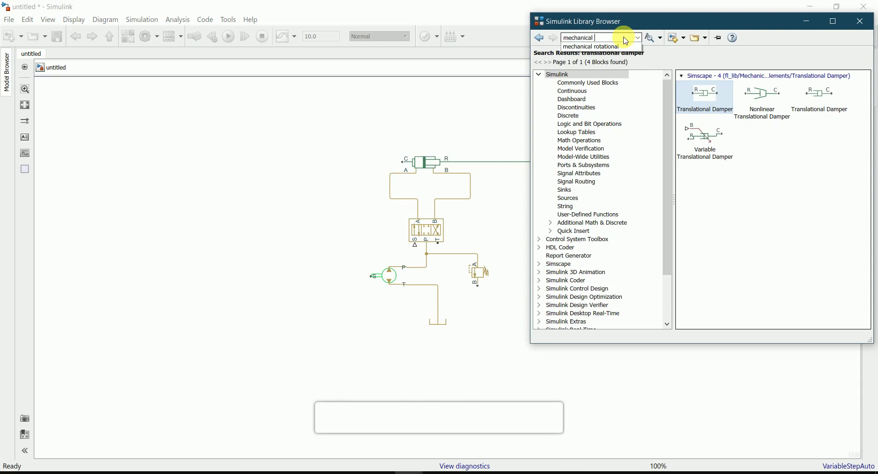
text( translatio)
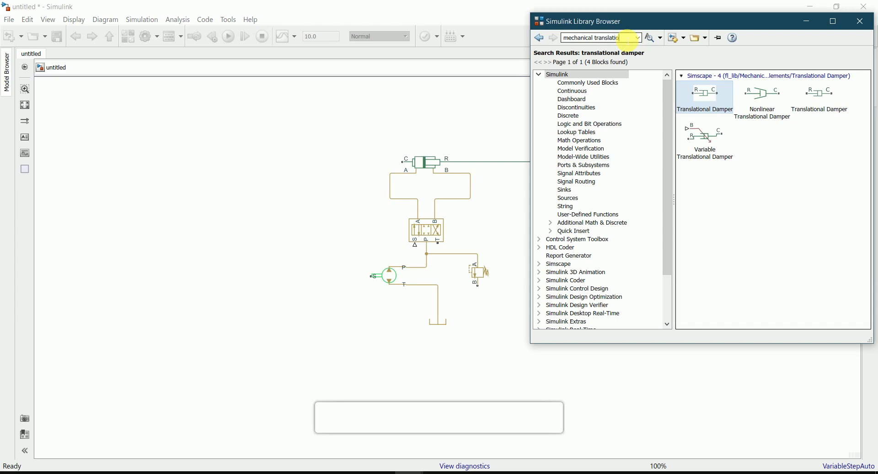
text(nal reference)
key(Return)
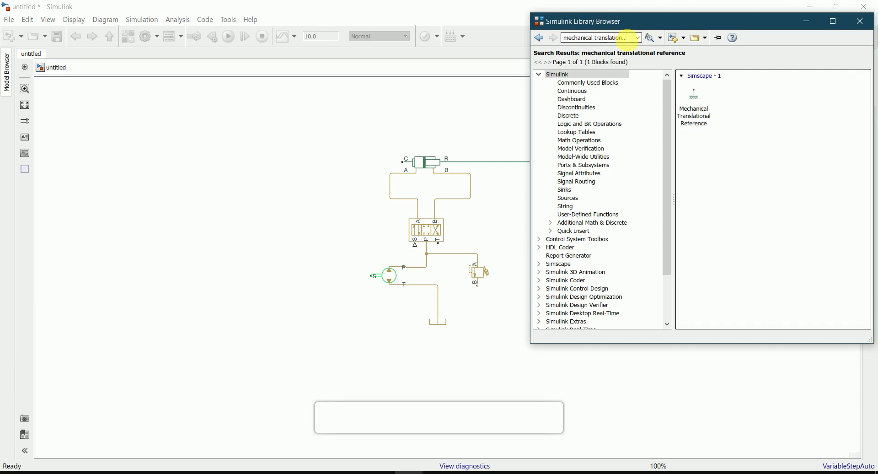
drag(694, 107, 518, 216)
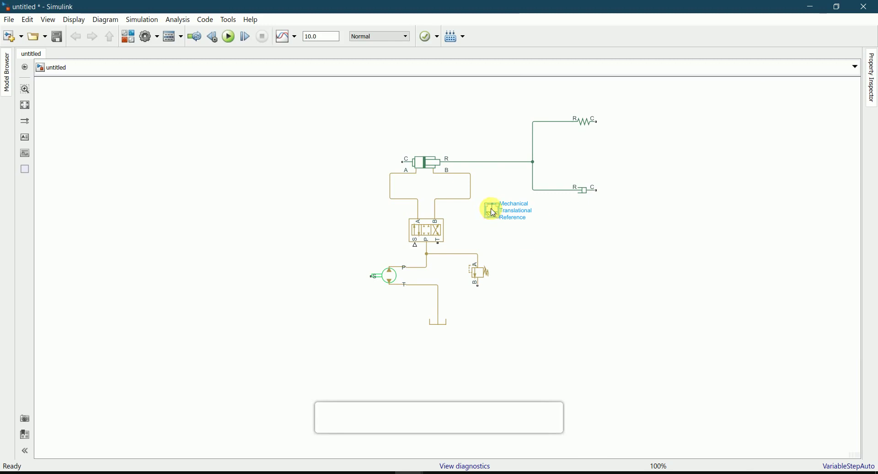
Move the Mechanical Translational Reference to the far side of the spring and damper and rotate its port to face them.
drag(494, 213, 676, 161)
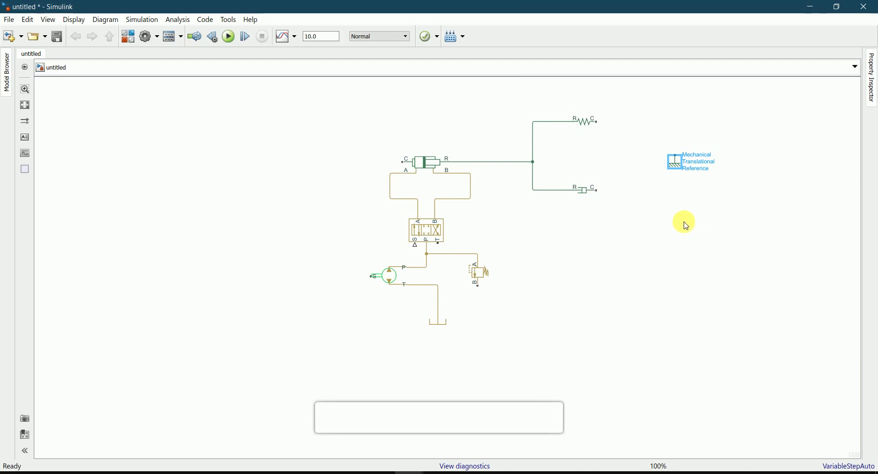
key(ctrl+r)
key(ctrl+r)
key(ctrl+r)
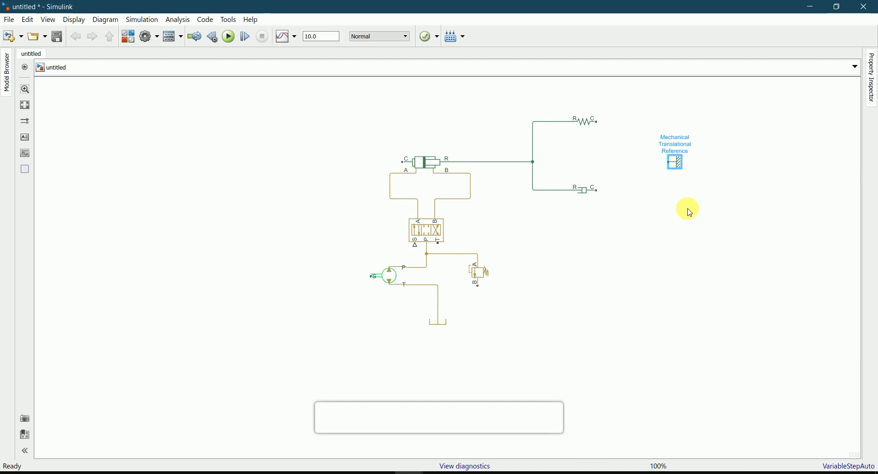
drag(674, 160, 666, 158)
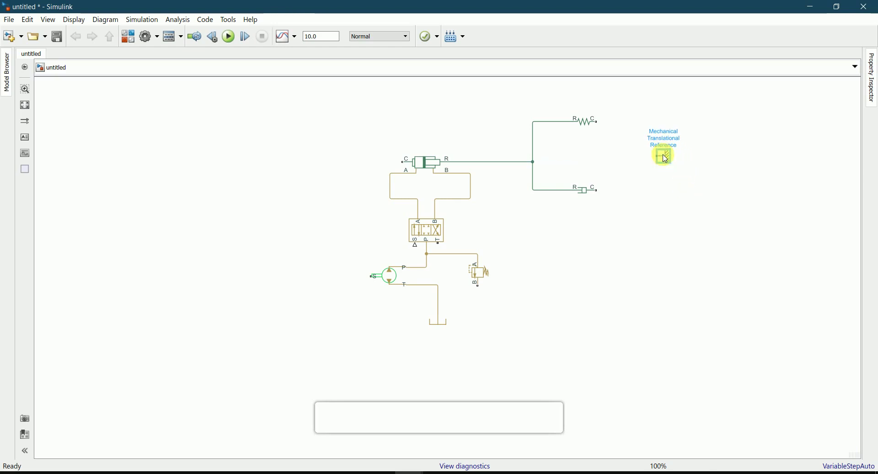
Connect the C ports of the spring and the damper to the Mechanical Translational Reference.
click(603, 124)
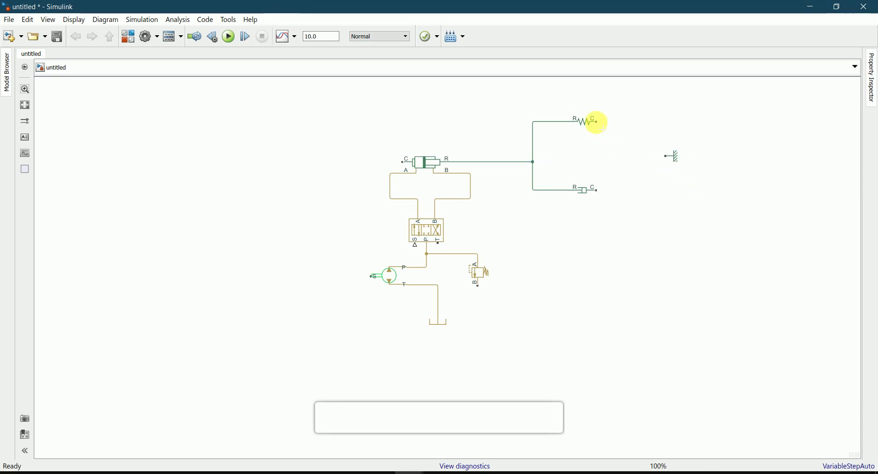
drag(597, 122, 669, 156)
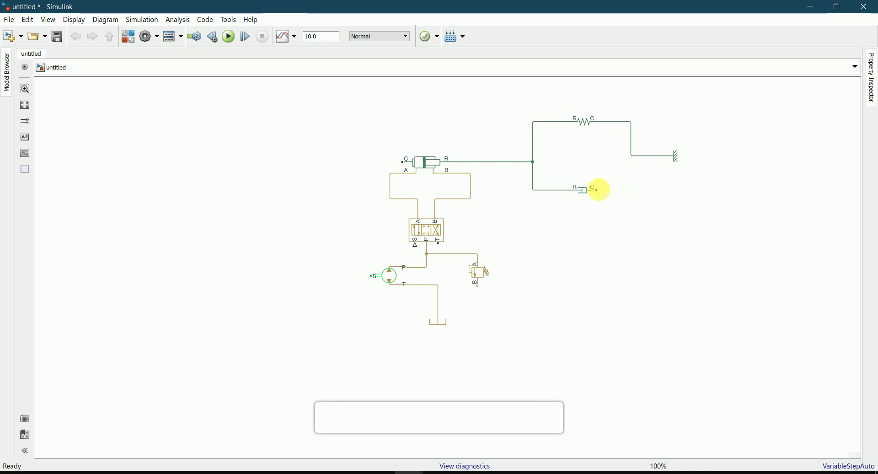
mouse_move(597, 189)
mouse_down()
mouse_move(633, 178)
mouse_move(632, 156)
mouse_up()
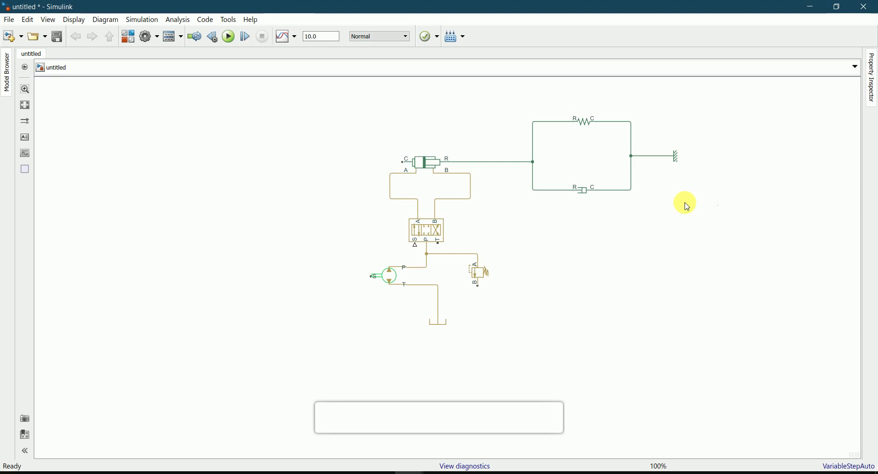
Copy the Mechanical Translational Reference to the C-port side of the cylinder and rotate the copy 180 degrees to face it.
click(675, 157)
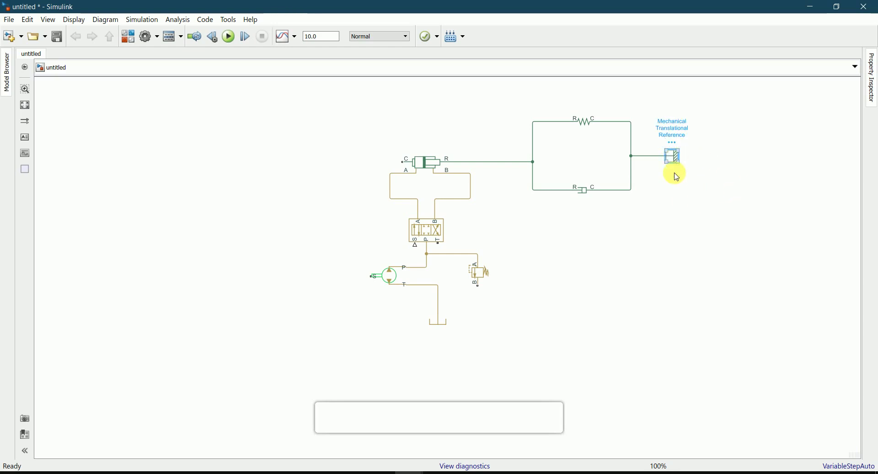
drag(671, 163, 335, 167)
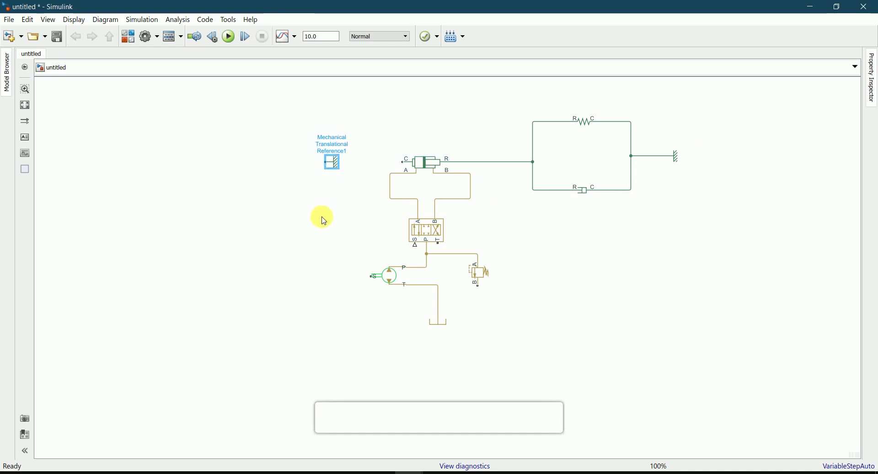
key(ctrl+r)
key(ctrl+r)
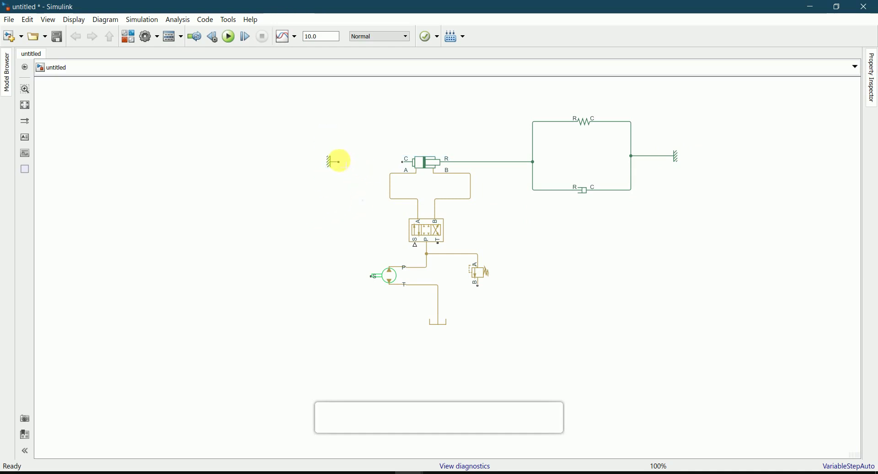
Connect the copied reference to the cylinder's C port and shift the block slightly closer to the cylinder.
drag(339, 161, 402, 161)
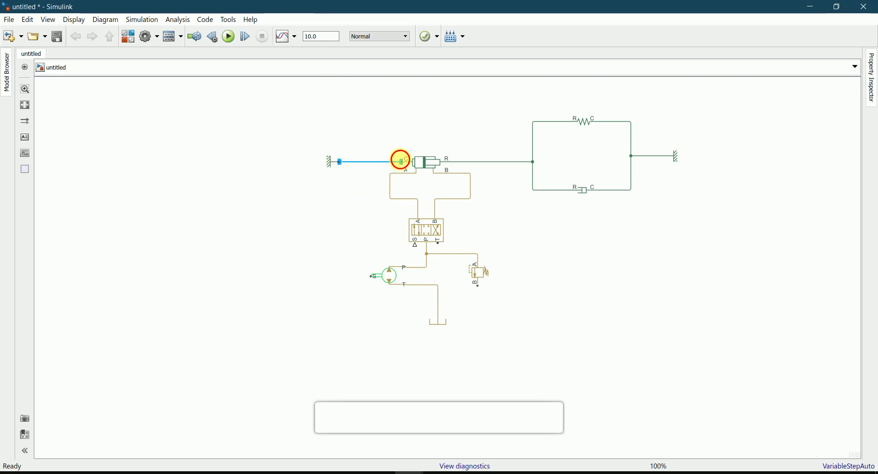
drag(330, 161, 341, 162)
click(292, 216)
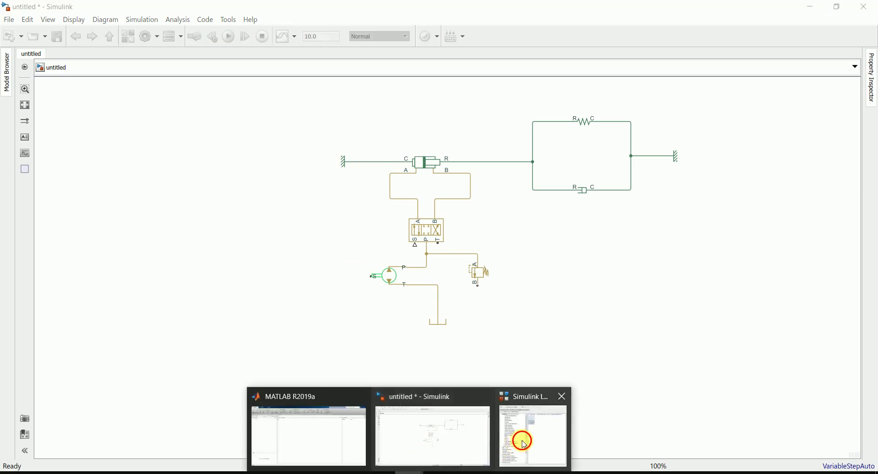
Search the library for "ideal angular velocity" and place an Ideal Angular Velocity Source beside the directional valve, above the pump.
click(522, 441)
triple_click(635, 37)
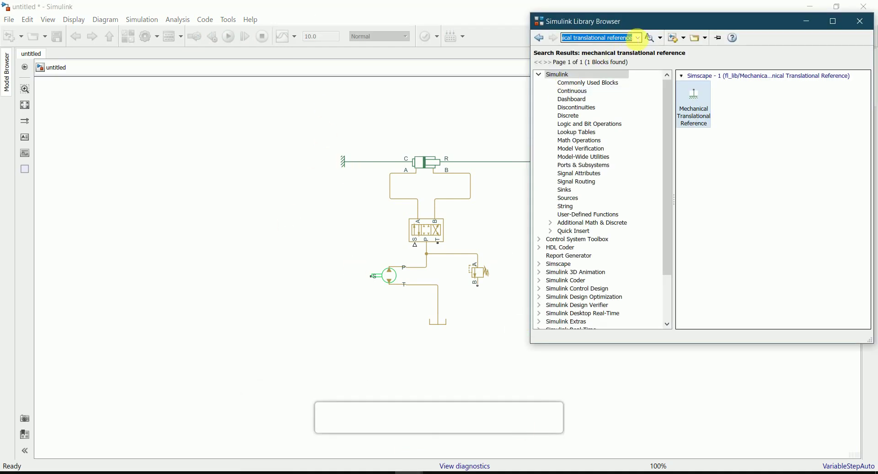
text(an)
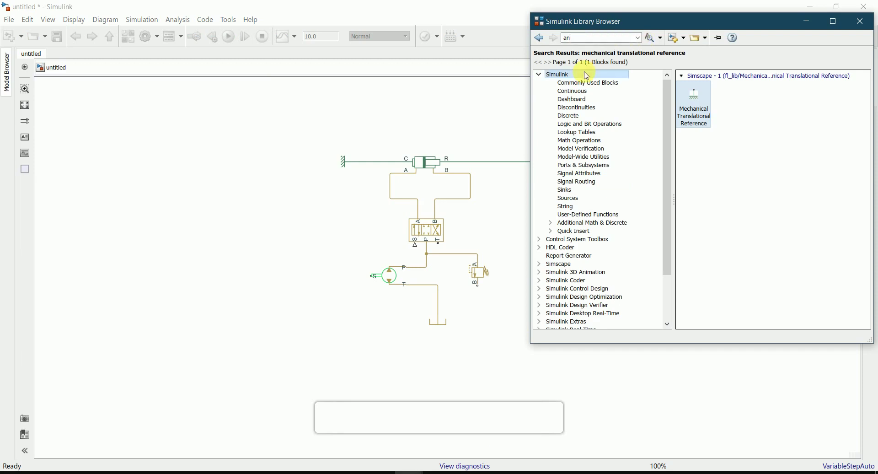
key(BackSpace)
key(BackSpace)
text(i)
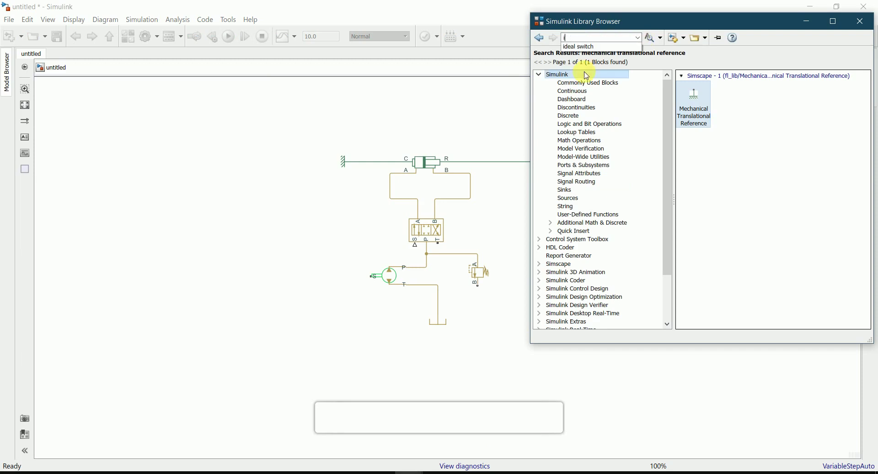
text(deal angular vel)
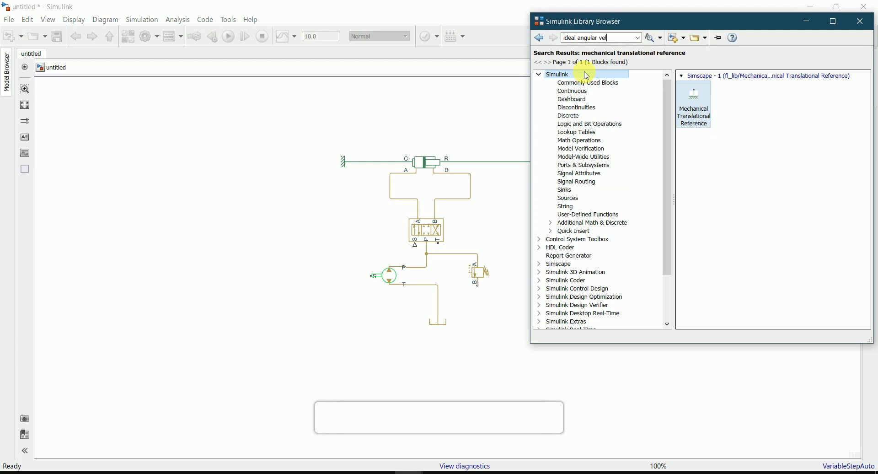
text(ocity)
key(Return)
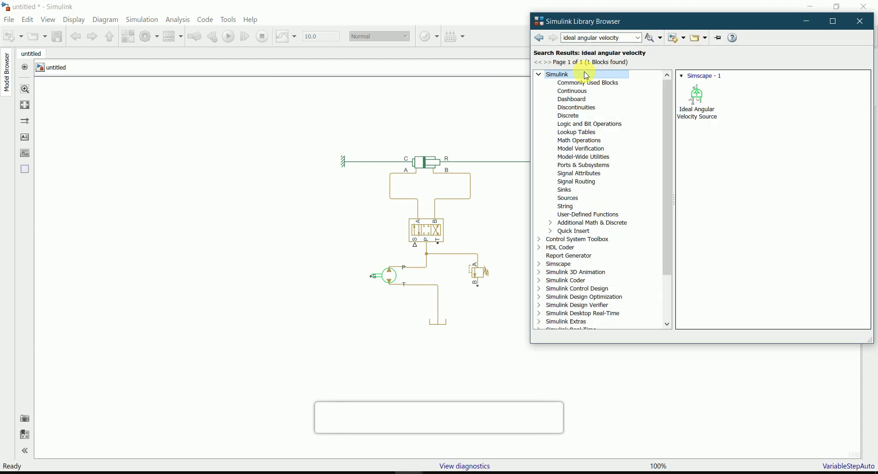
drag(698, 107, 350, 246)
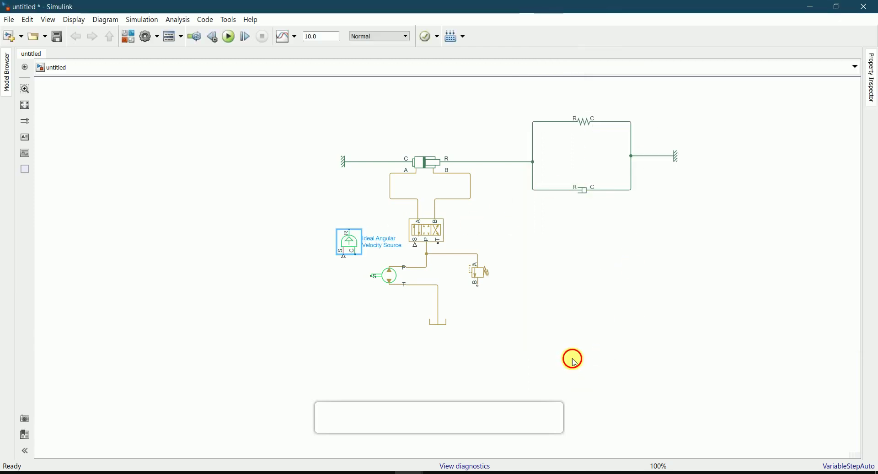
Move the Ideal Angular Velocity Source level with the pump's S port and rotate it so its R port faces the pump.
click(355, 246)
drag(355, 246, 308, 281)
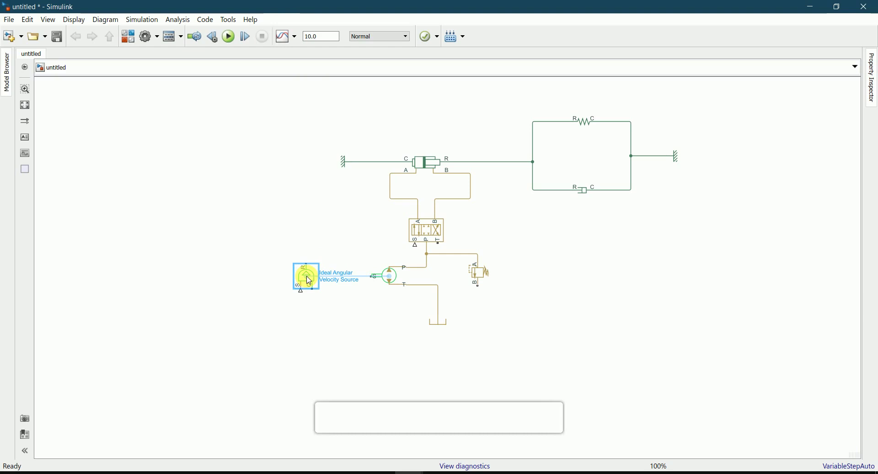
key(ctrl+r)
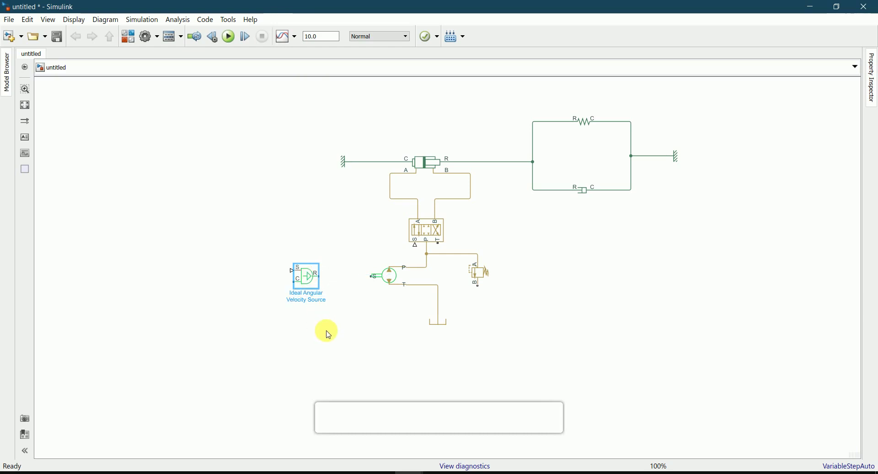
Connect the pump's S port to the velocity source's R port and shift the source closer to the pump.
click(326, 332)
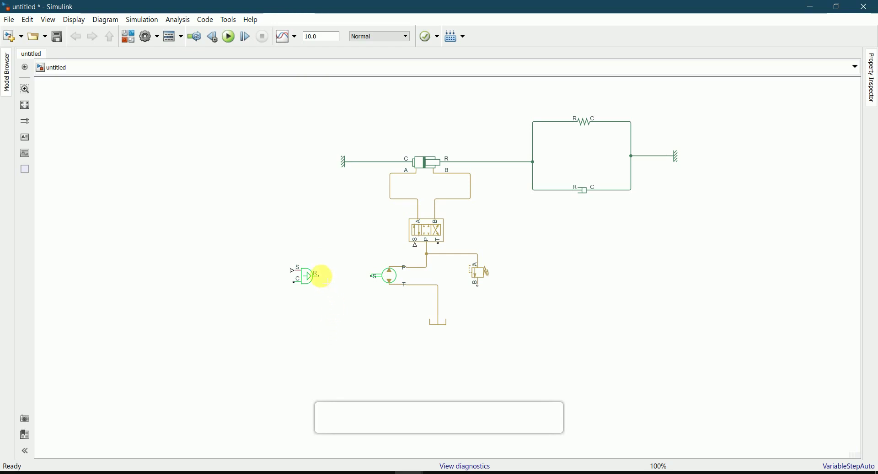
drag(372, 276, 345, 284)
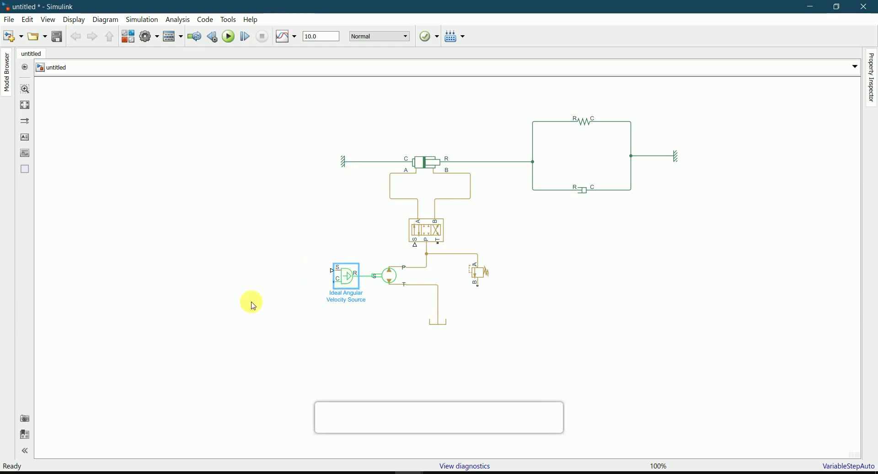
click(272, 305)
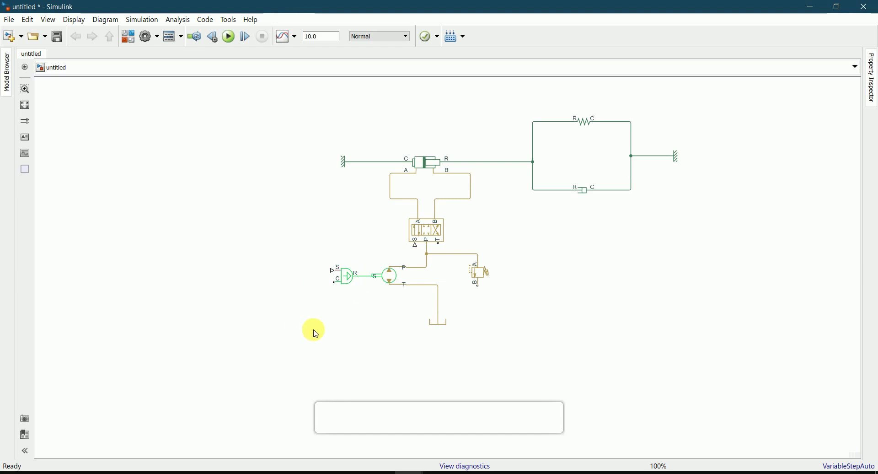
Search the block library for "constant".
click(338, 282)
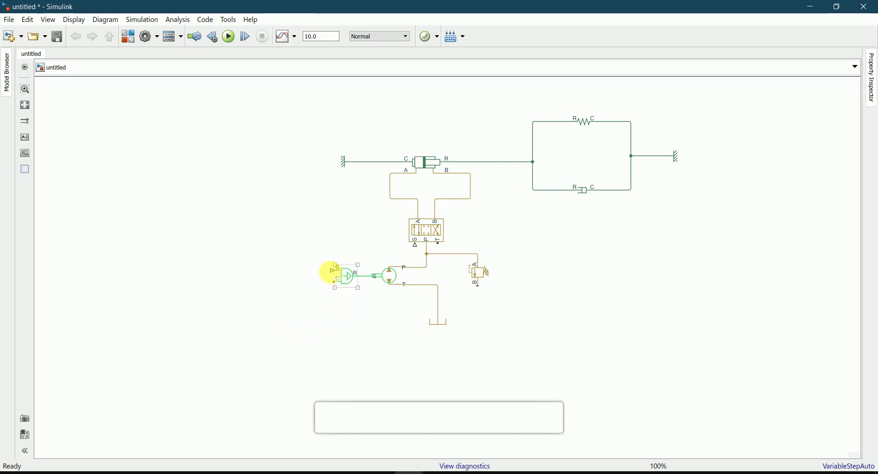
click(320, 273)
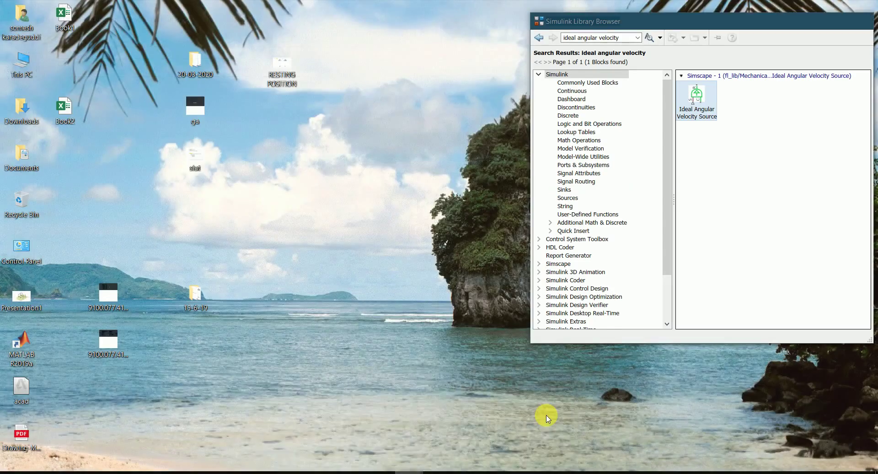
click(547, 415)
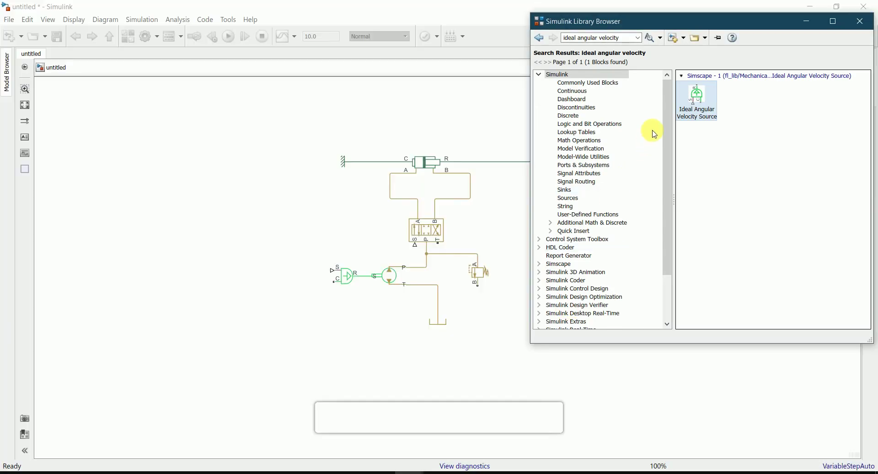
click(628, 38)
text(conatant)
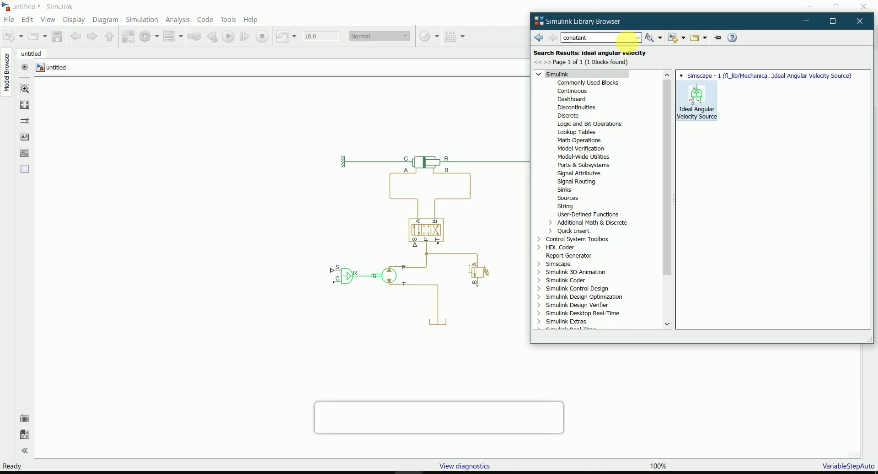
key(Return)
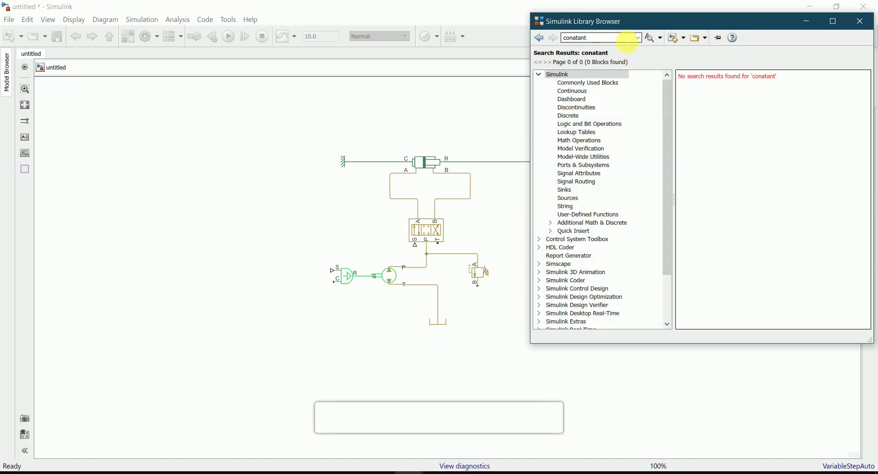
double_click(578, 39)
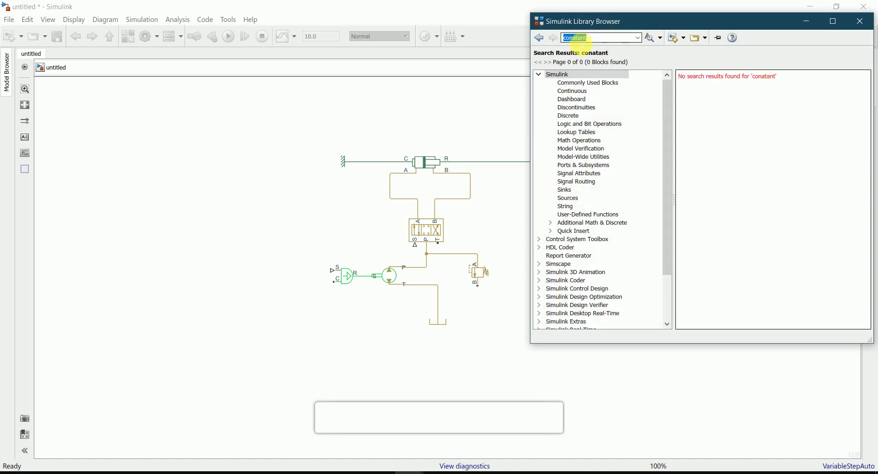
click(576, 39)
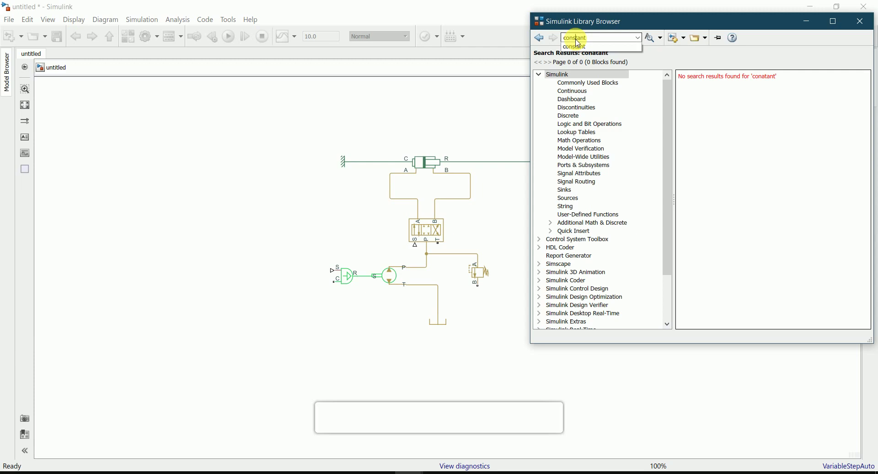
click(577, 43)
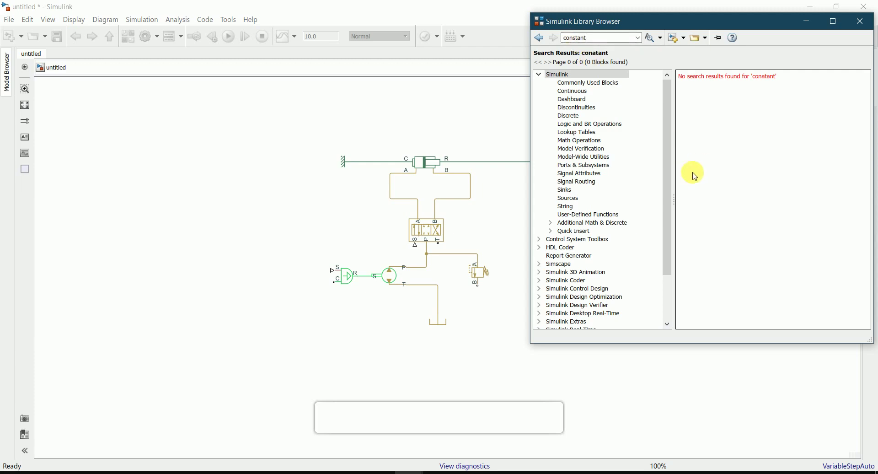
key(Return)
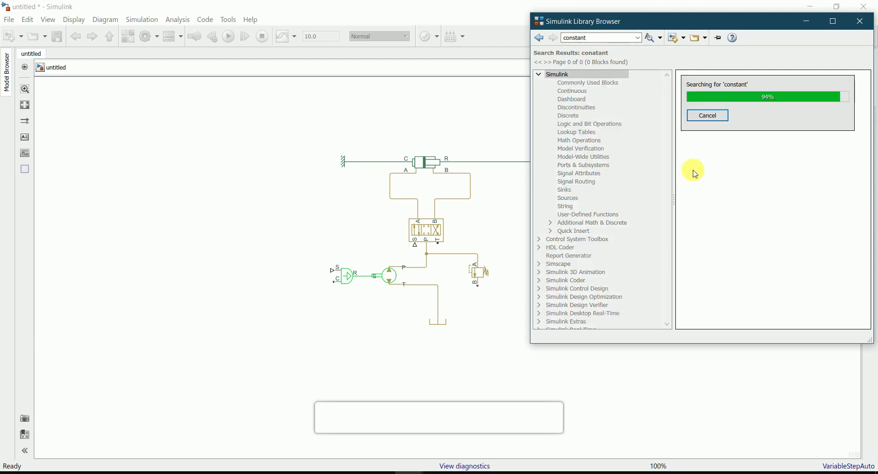
Place a Constant block in front of the velocity source and align its output with the source's S port.
click(716, 94)
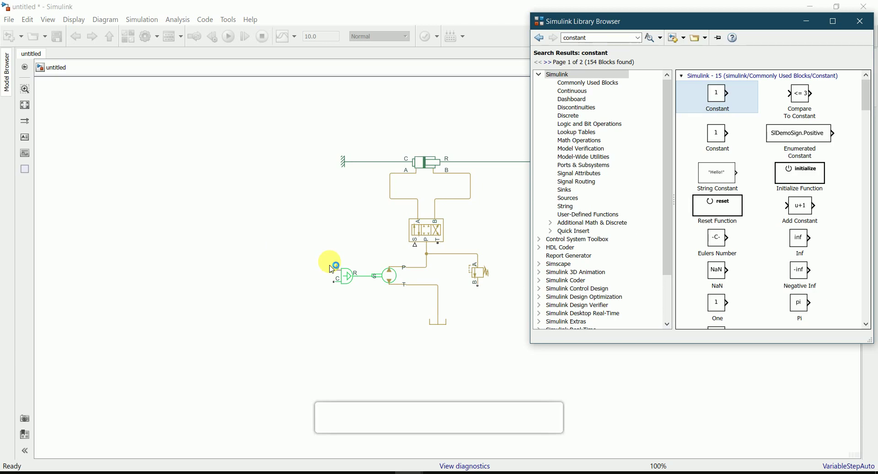
click(332, 269)
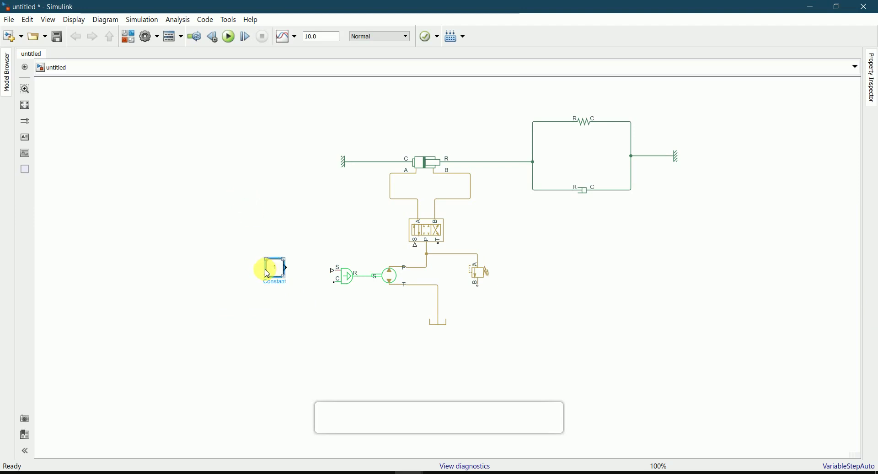
drag(268, 274, 249, 276)
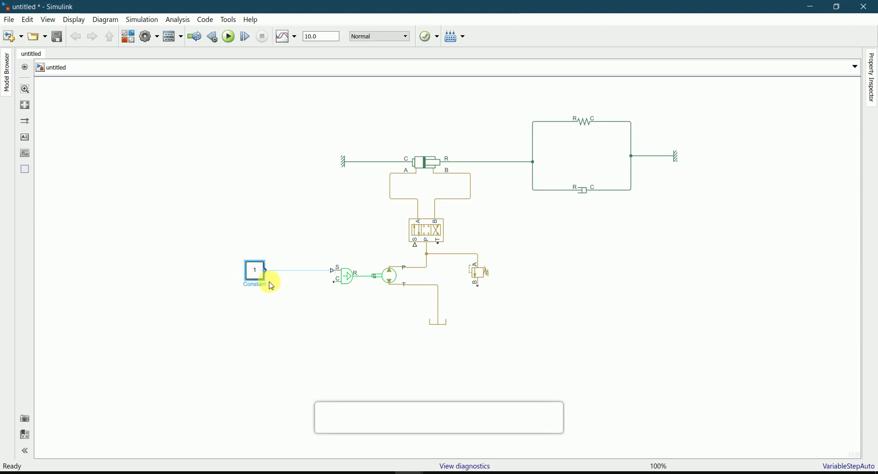
click(270, 275)
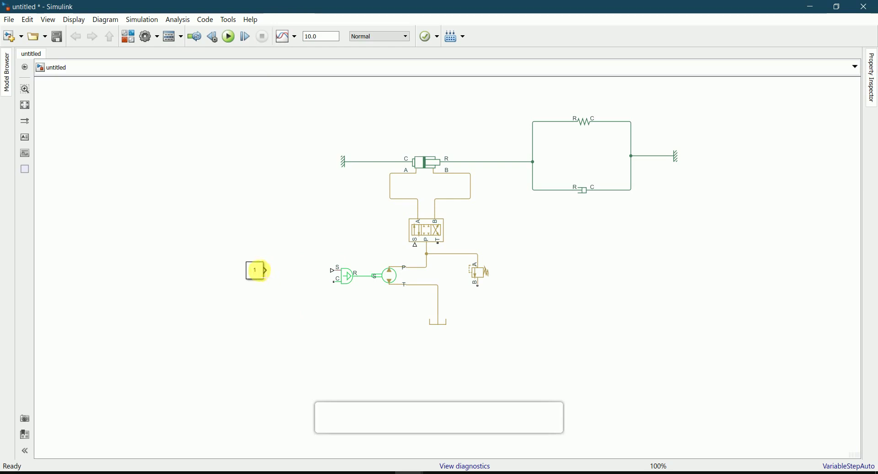
Shift the Constant block closer to the velocity source and set its constant value to 188.
drag(269, 275, 288, 270)
click(309, 273)
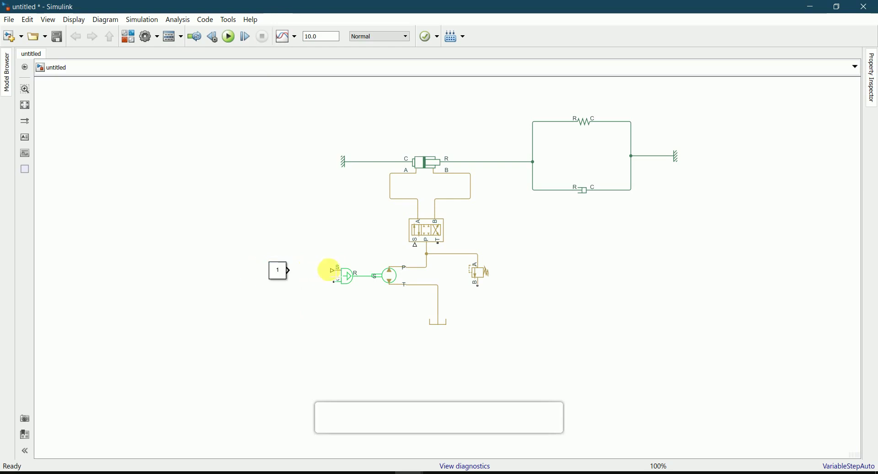
click(288, 270)
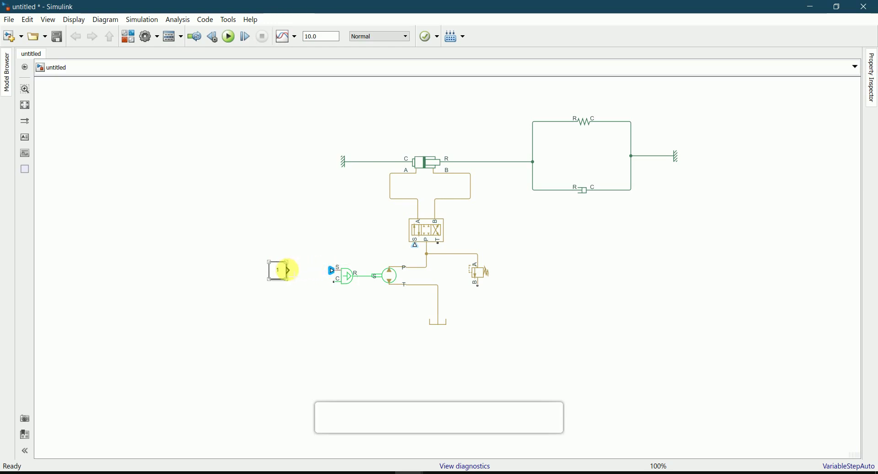
click(285, 274)
double_click(286, 274)
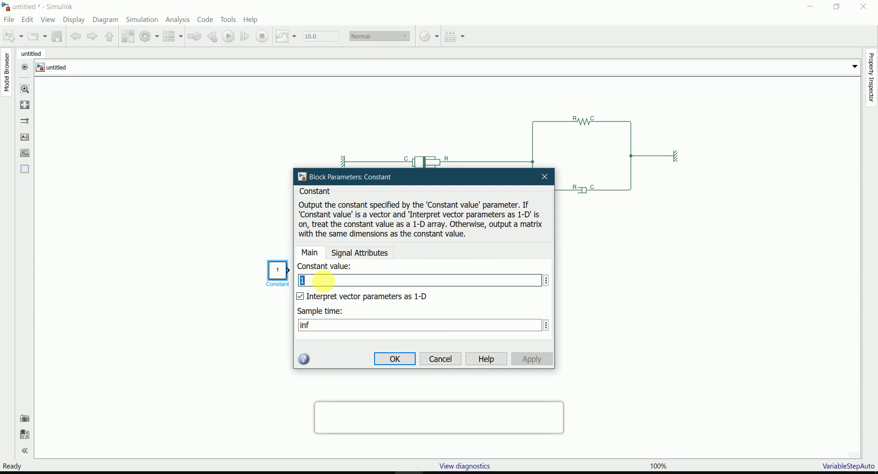
text(1)
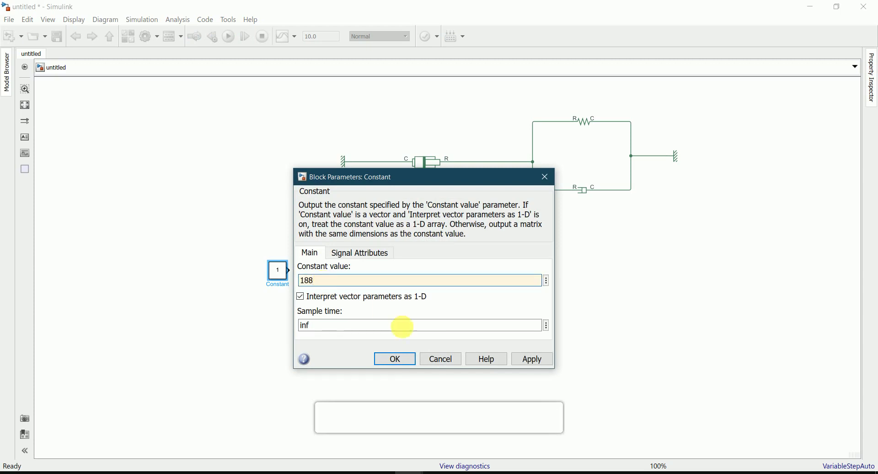
click(396, 359)
click(265, 352)
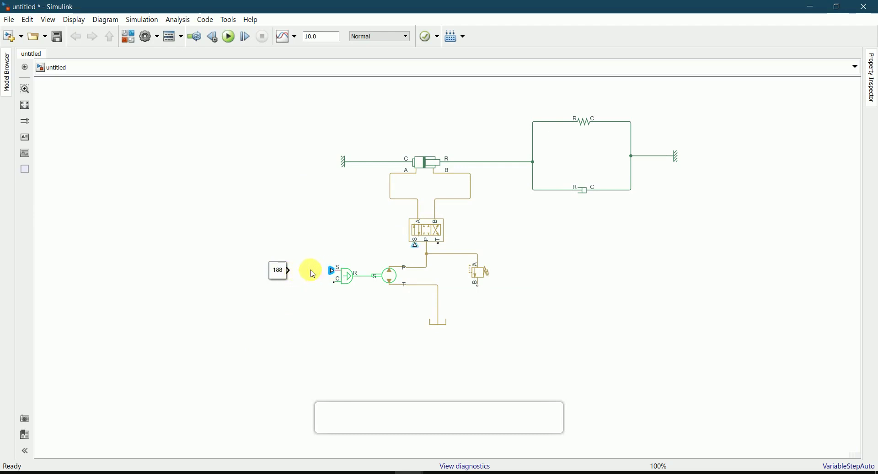
Dismiss the Constant block's error and delete the block from in front of the velocity source.
click(277, 270)
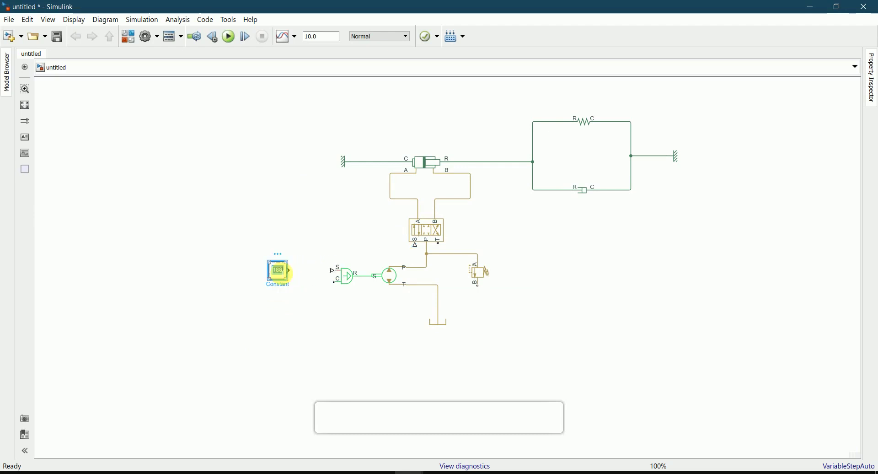
key(ctrl+t)
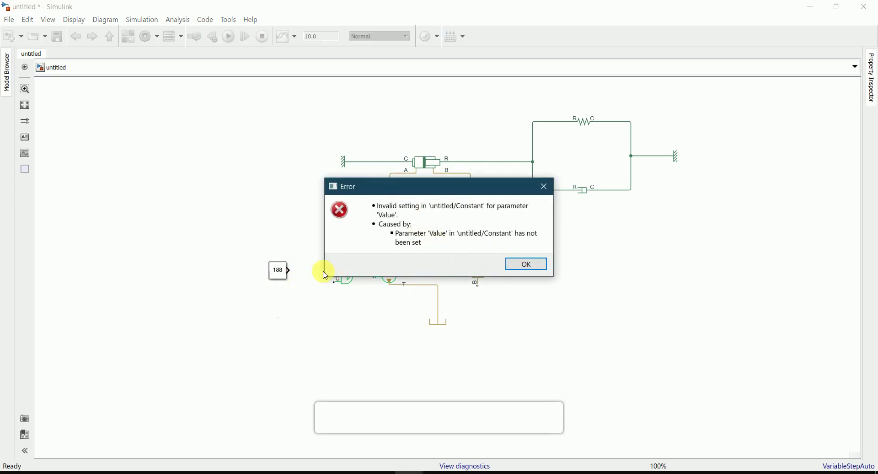
click(527, 264)
click(277, 271)
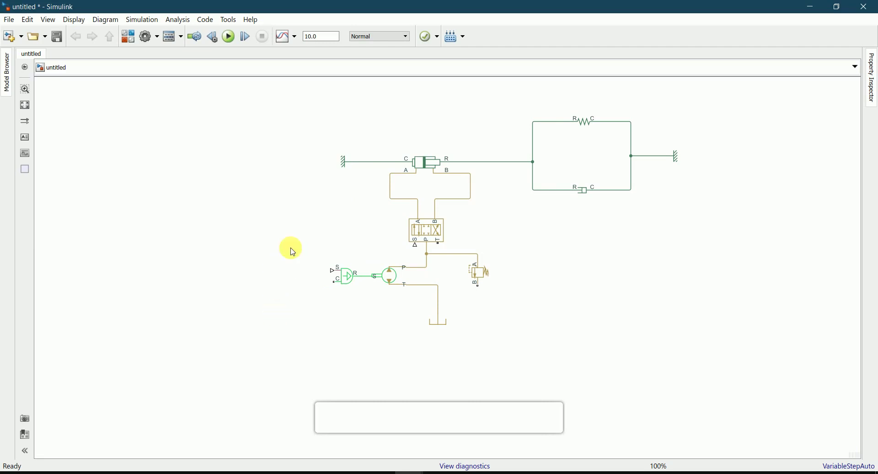
mouse_move(462, 435)
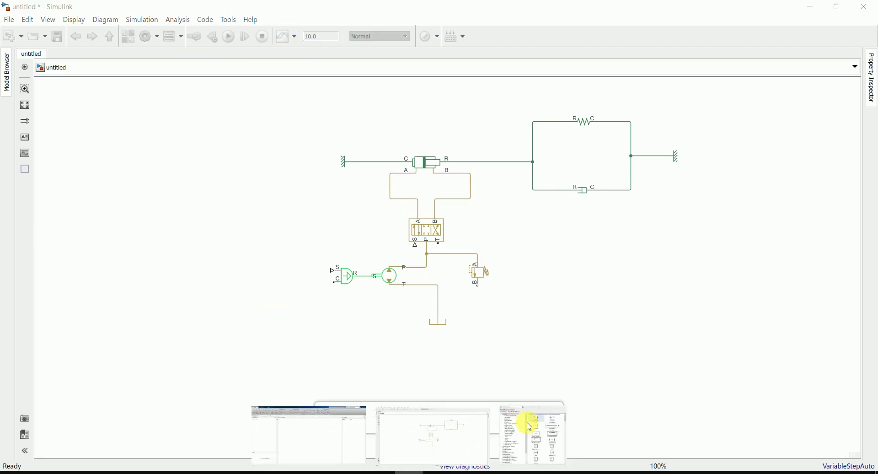
click(526, 421)
drag(717, 134, 275, 274)
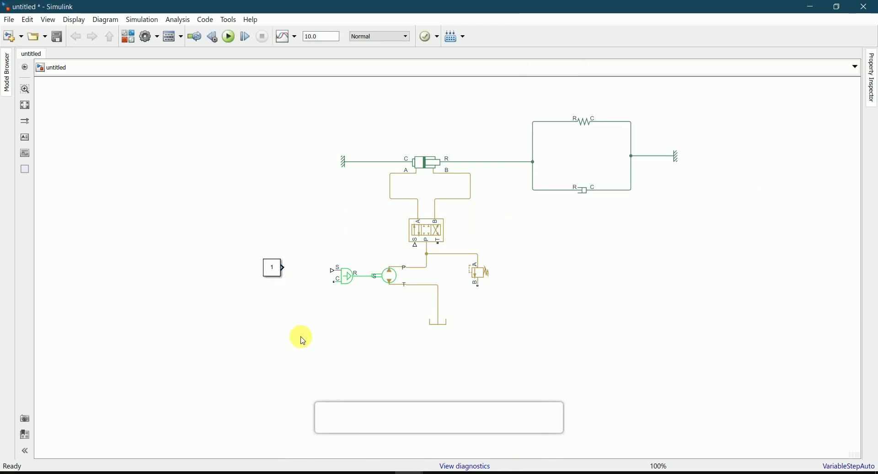
click(274, 274)
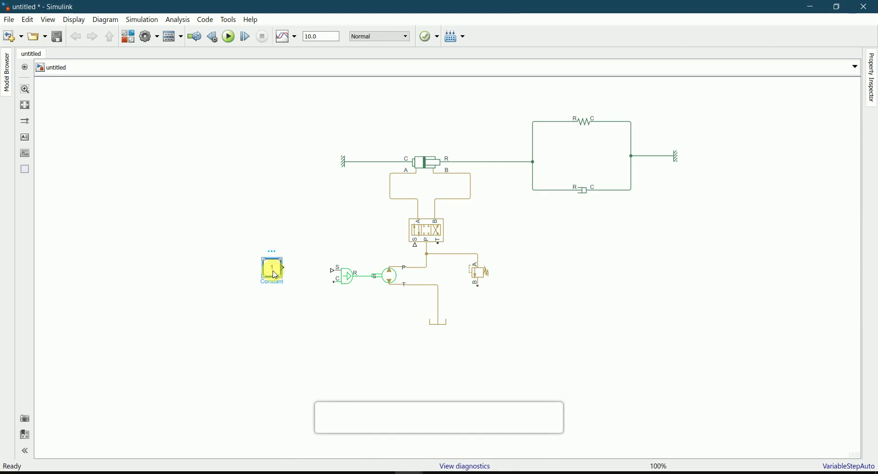
key(Delete)
Try a fresh Constant block with value 188 in front of the velocity source and delete it again.
click(409, 471)
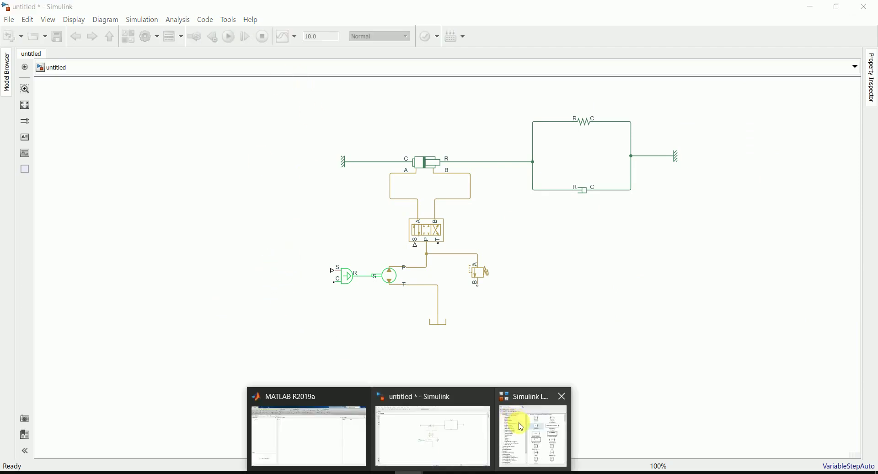
click(522, 427)
drag(732, 136, 276, 268)
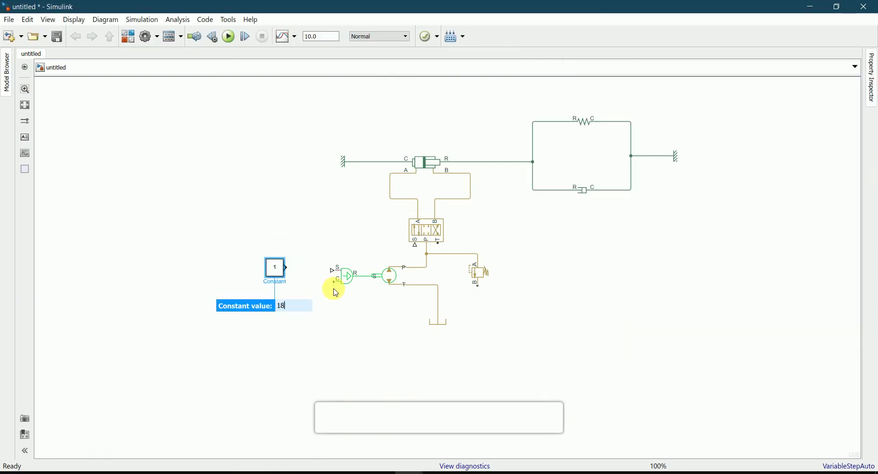
key(Return)
click(295, 297)
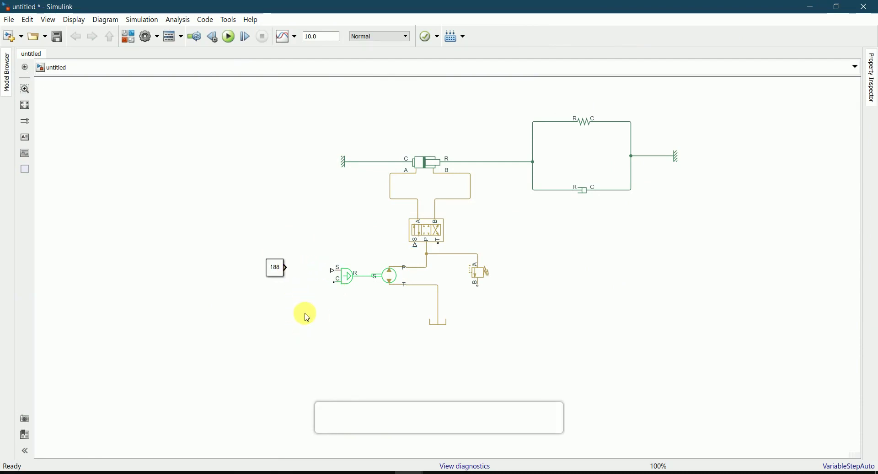
click(273, 273)
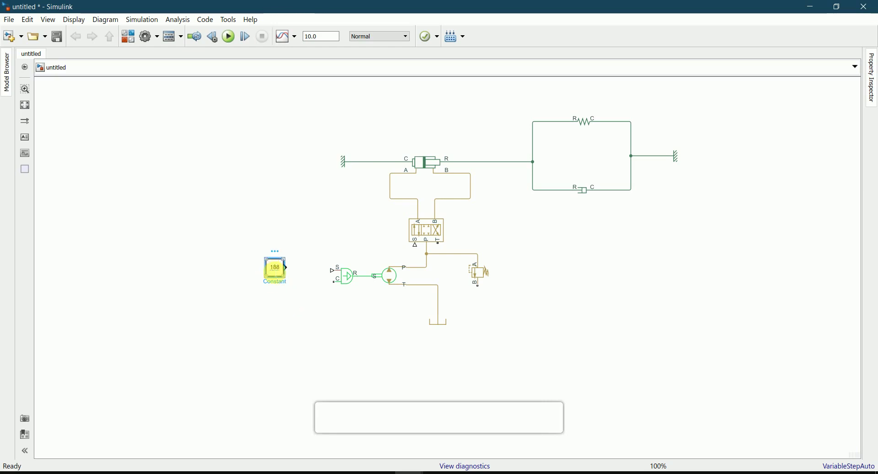
key(Delete)
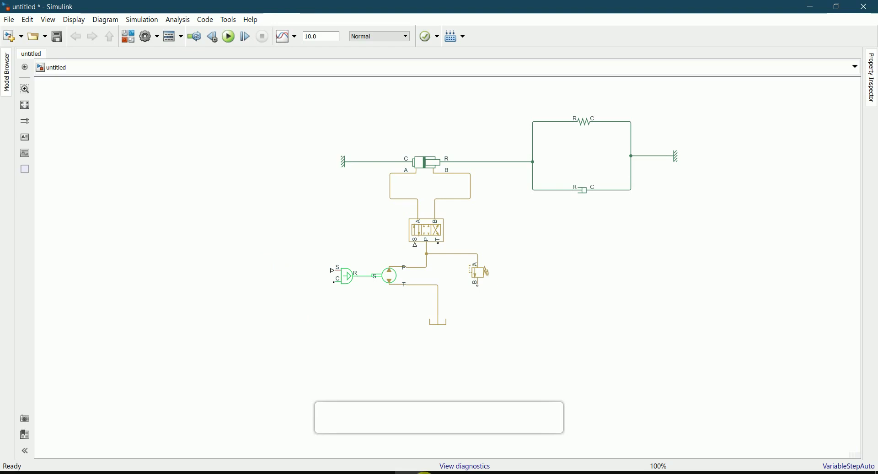
Search the block library for "ps constant" and place a PS Constant block in front of the velocity source's S port.
mouse_move(465, 459)
click(514, 447)
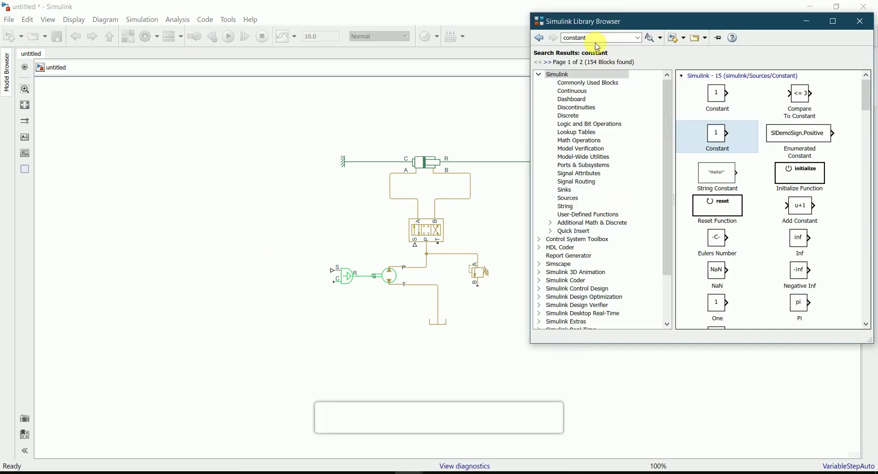
double_click(574, 37)
key(Home)
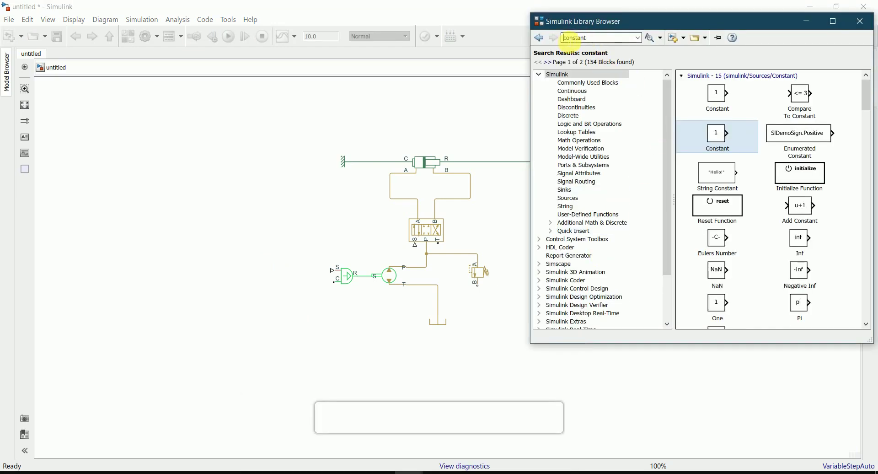
text(ps)
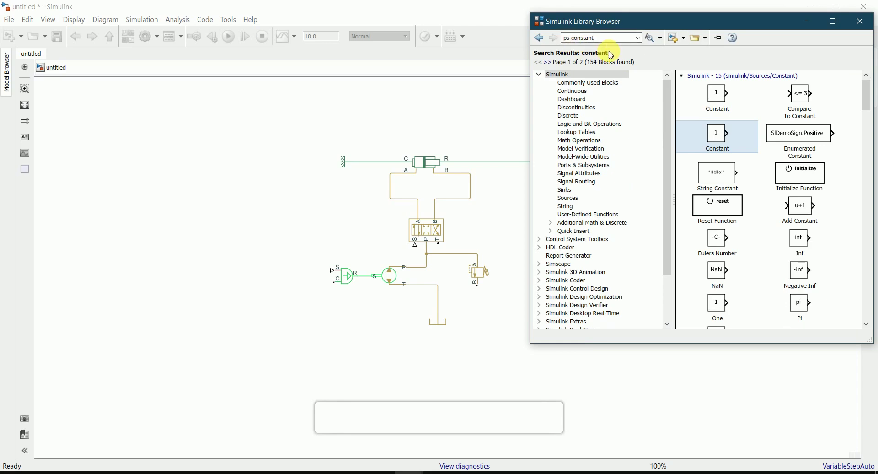
key(Return)
drag(805, 102, 274, 272)
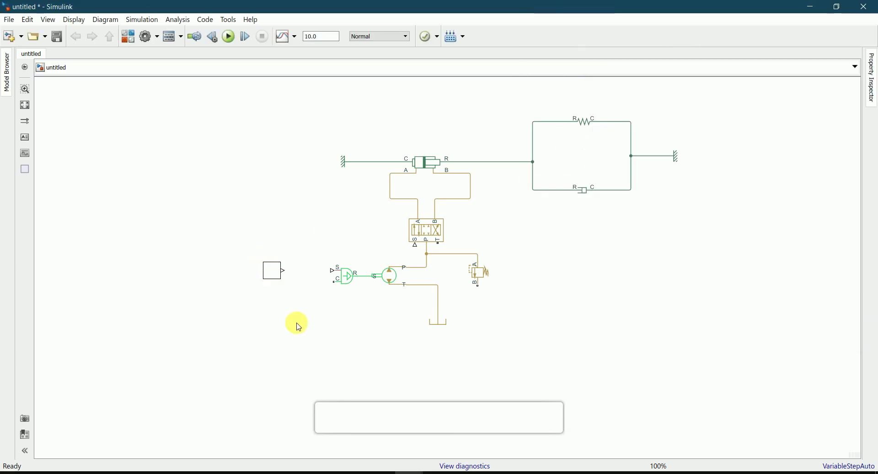
Set the PS Constant block's constant to 188 and connect its output to the velocity source's S port.
click(270, 274)
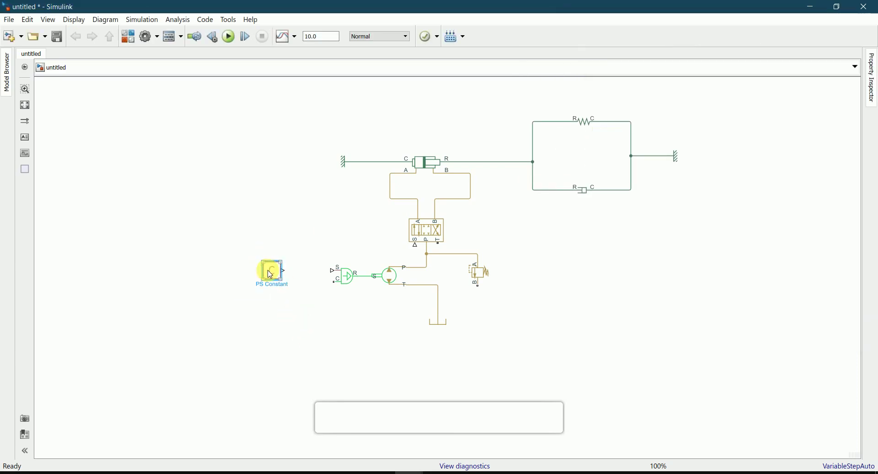
double_click(271, 274)
double_click(437, 315)
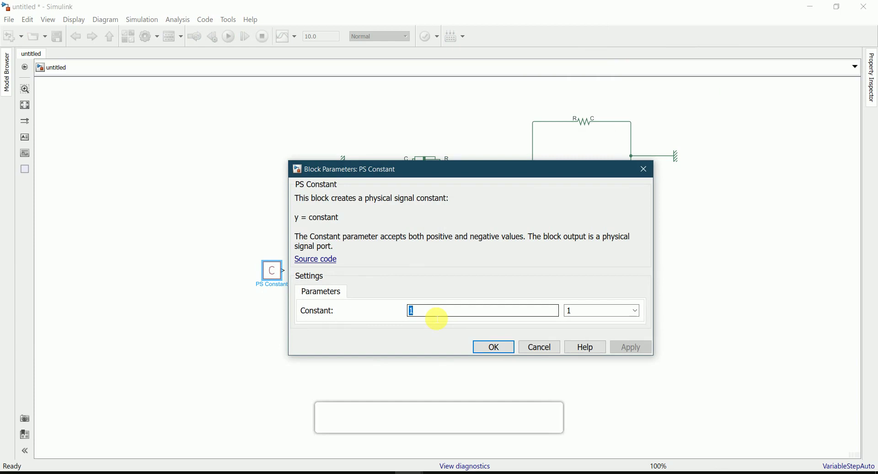
text(188)
click(482, 349)
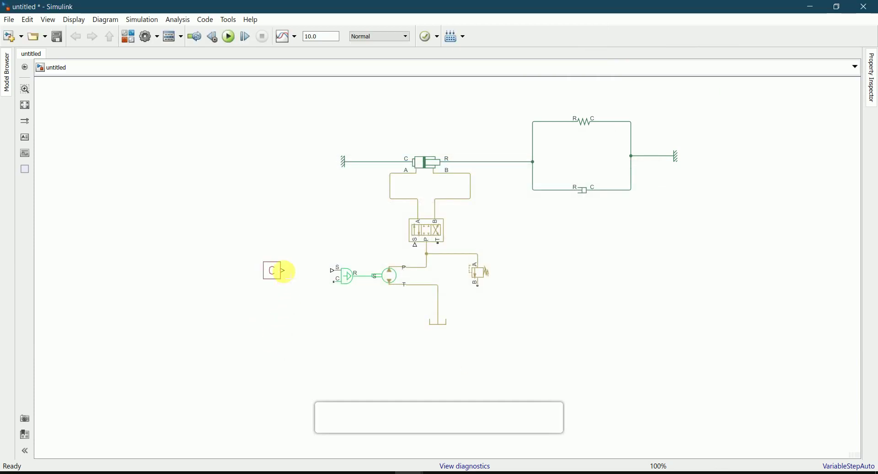
drag(284, 270, 332, 270)
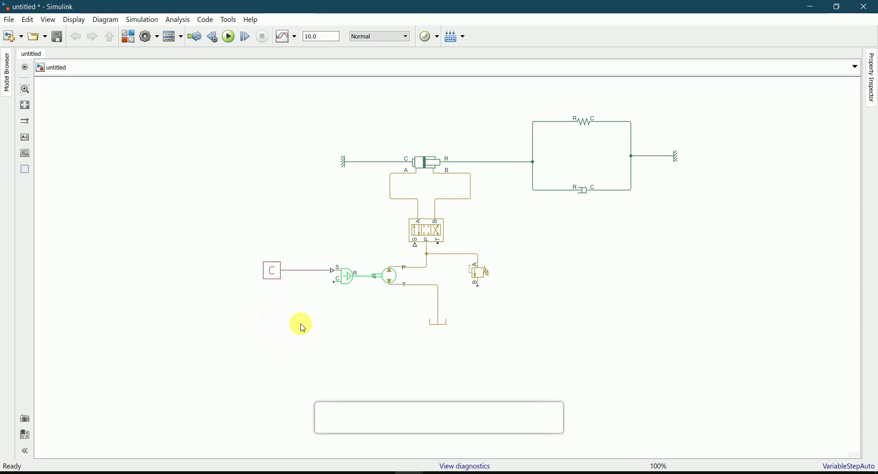
click(343, 287)
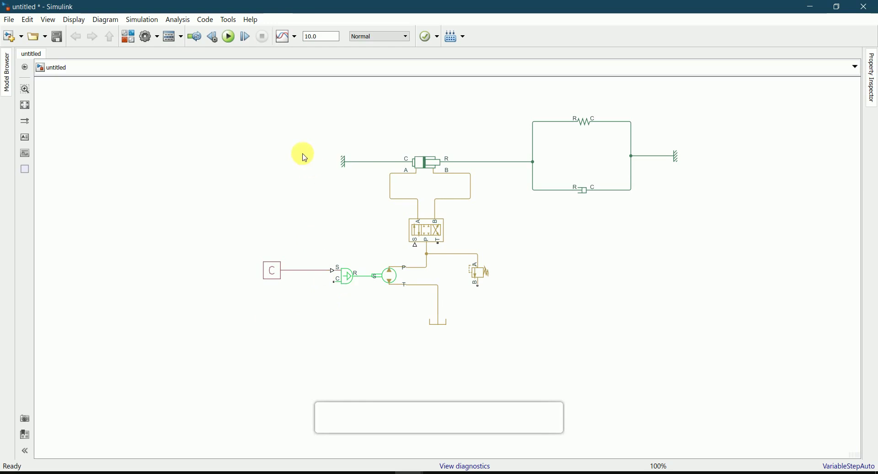
Search the block library for "mechanical rotational reference".
click(411, 472)
click(566, 444)
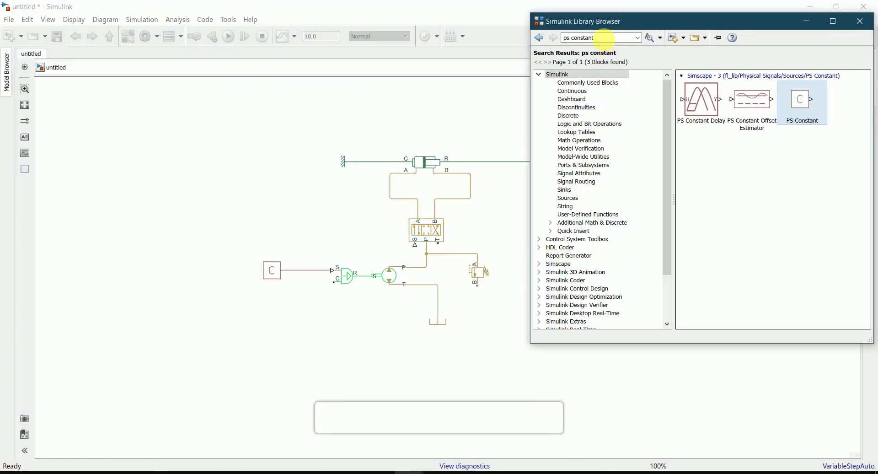
click(607, 38)
text(mechanical)
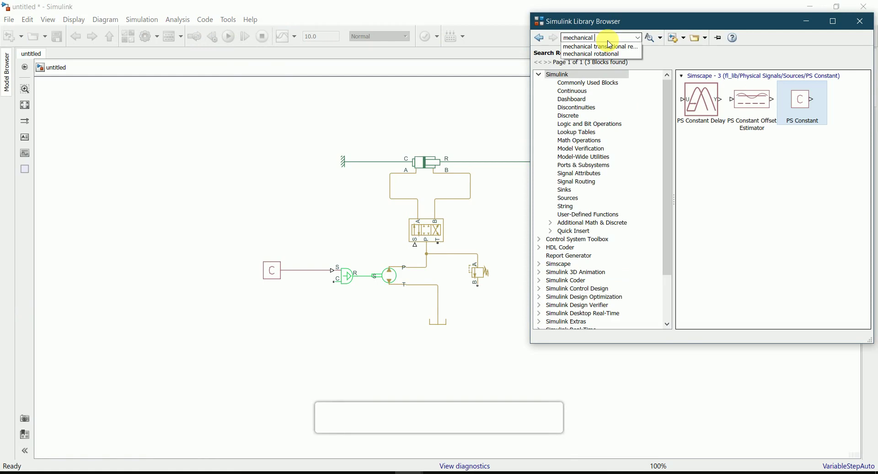
text( rotat)
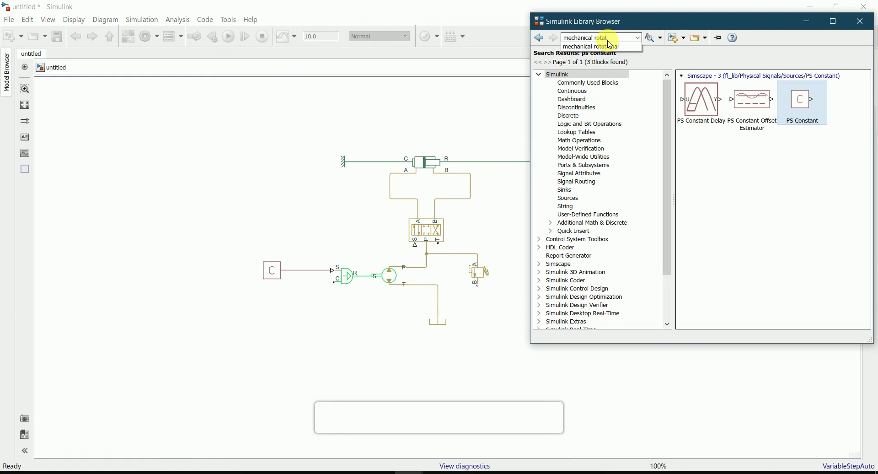
text(ional refernce)
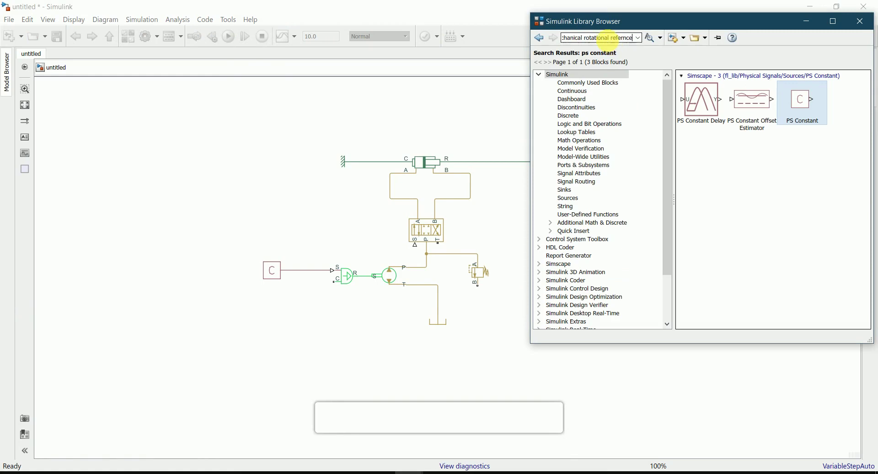
key(Return)
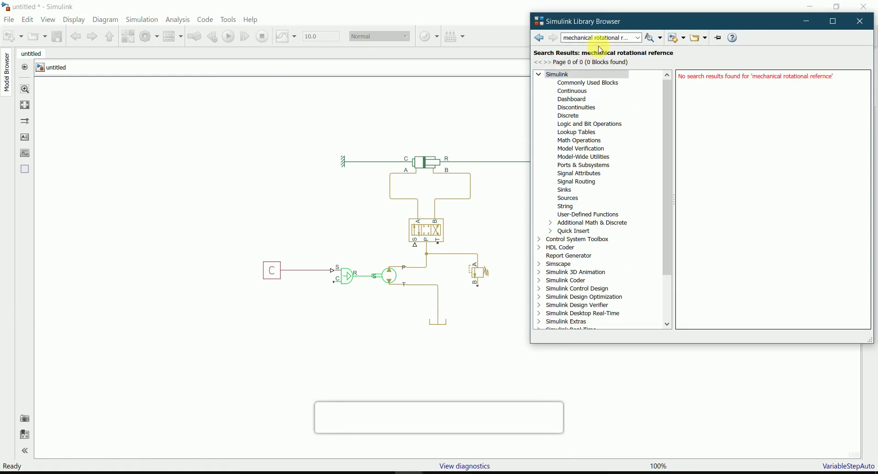
click(638, 39)
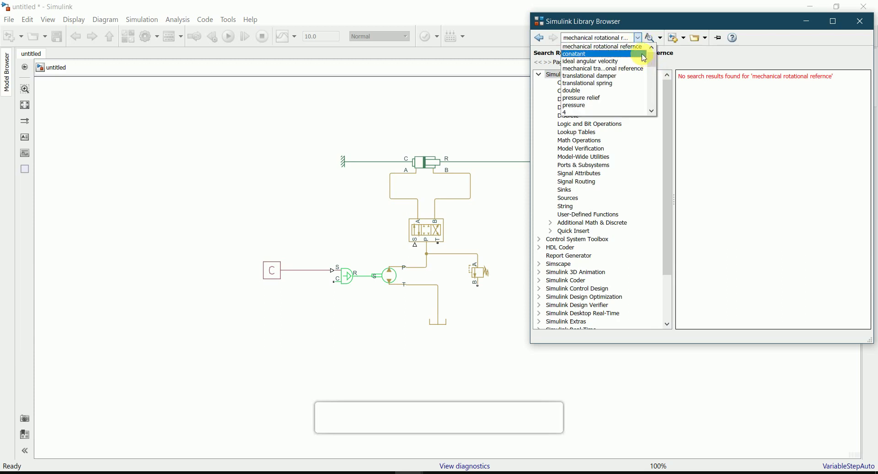
click(630, 46)
triple_click(617, 38)
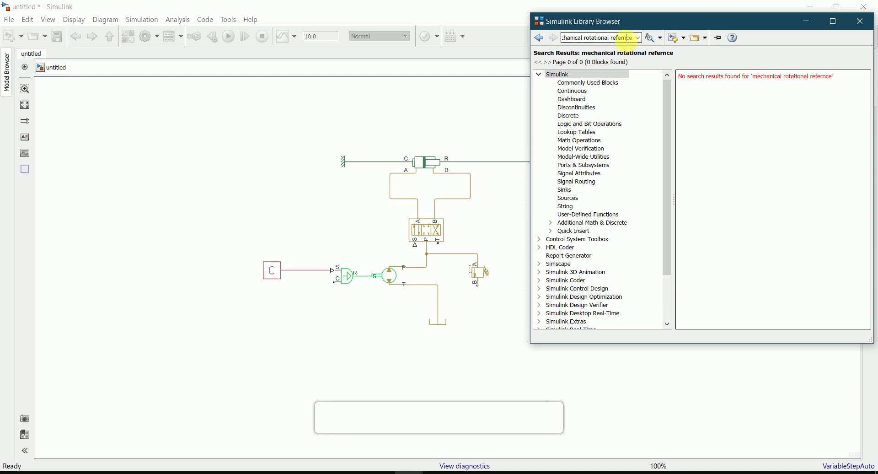
click(642, 62)
text(e)
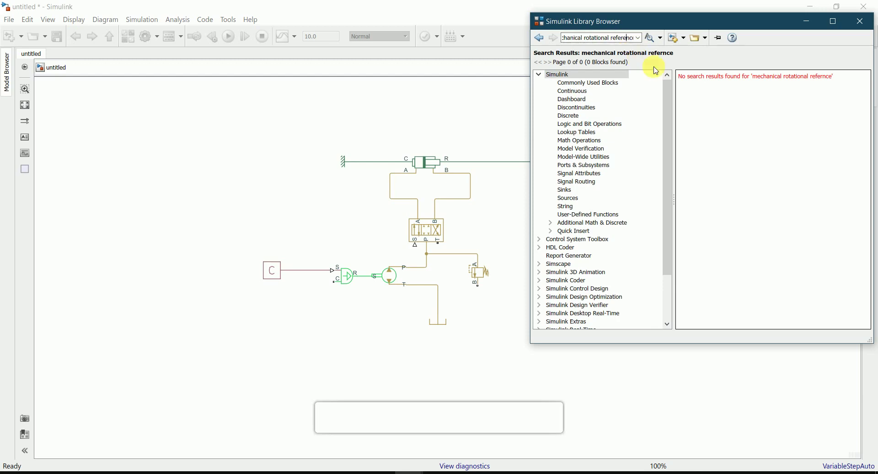
key(Return)
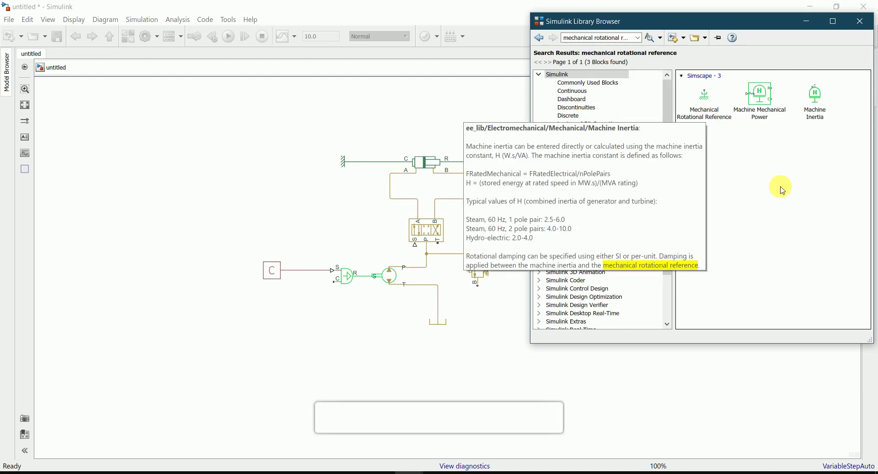
Place a Mechanical Rotational Reference below the PS Constant block and connect it to the velocity source's C port.
mouse_move(712, 104)
mouse_down()
mouse_move(630, 149)
mouse_move(281, 286)
mouse_move(289, 325)
mouse_move(335, 282)
mouse_up()
click(312, 333)
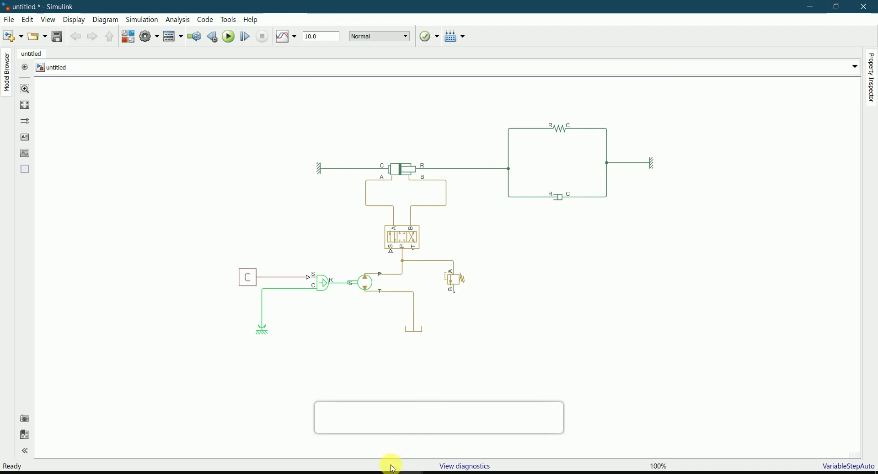
Search the block library for "ps converter".
click(526, 446)
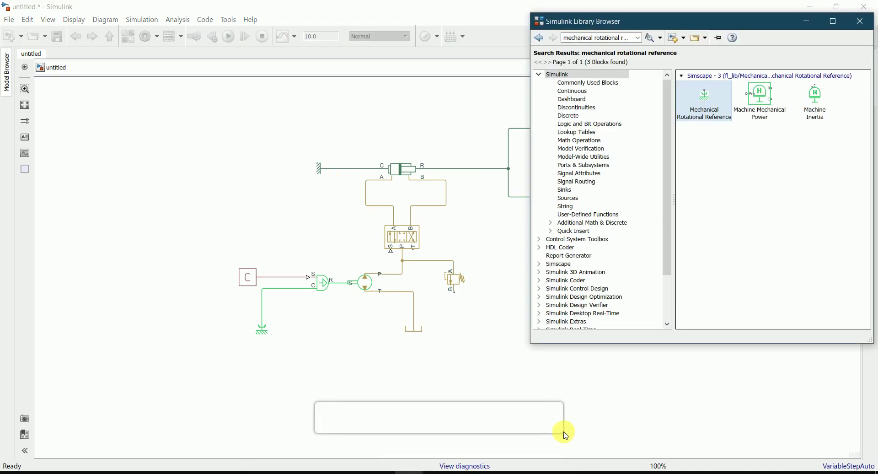
click(633, 37)
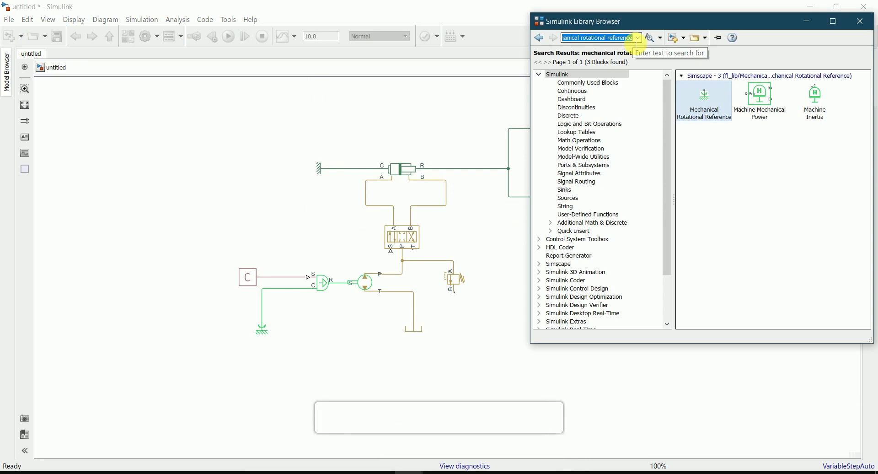
text(ps )
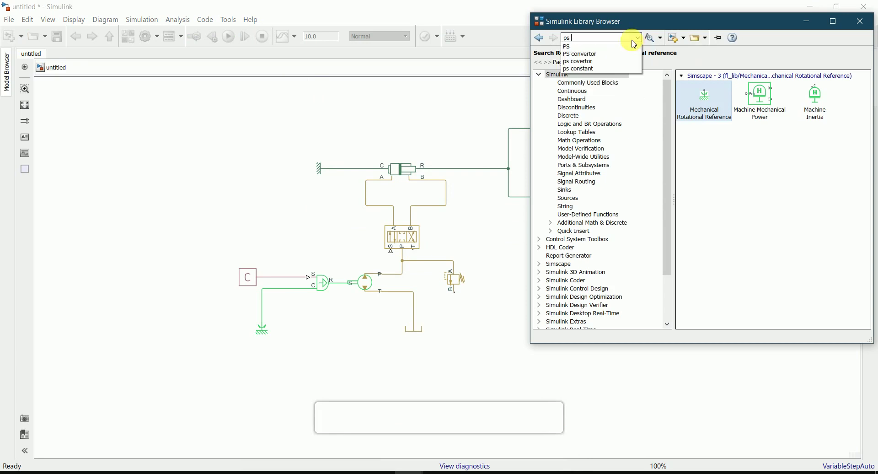
text(convert)
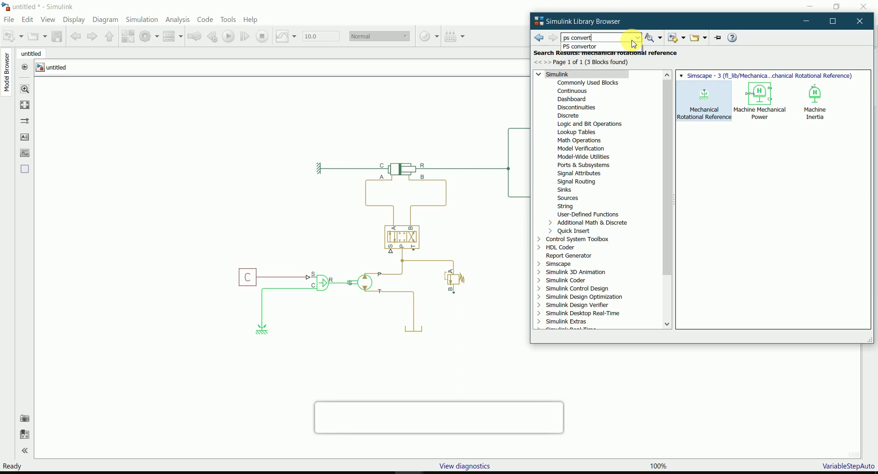
text(er)
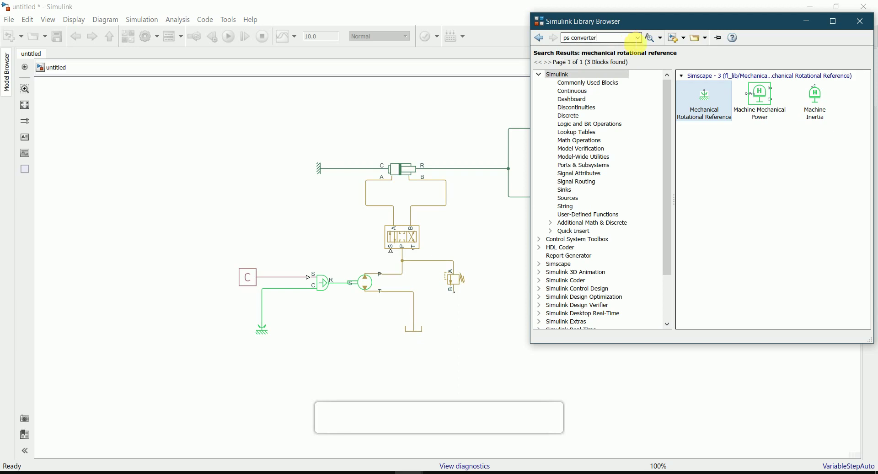
key(Return)
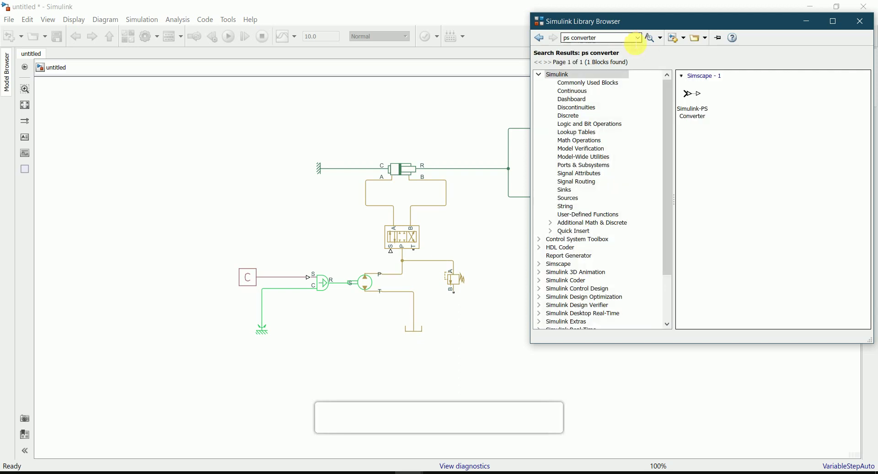
Place a Simulink-PS Converter beside the directional valve and connect its output to the valve's S port.
drag(692, 96, 216, 182)
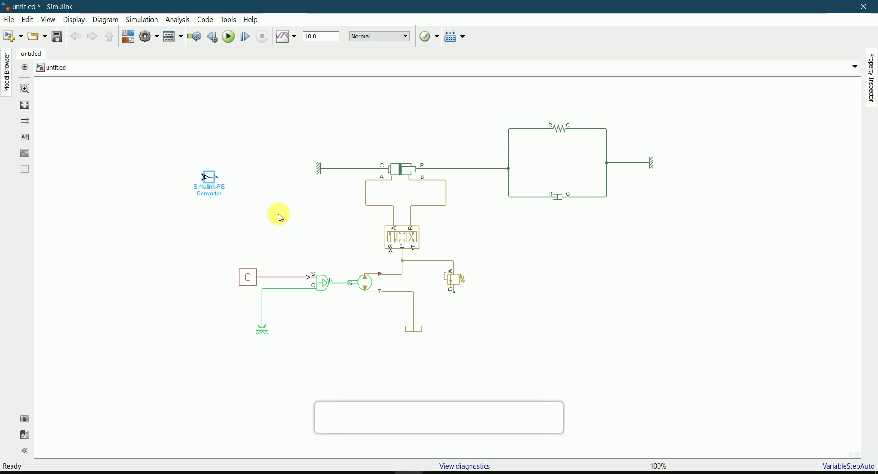
drag(215, 183, 326, 249)
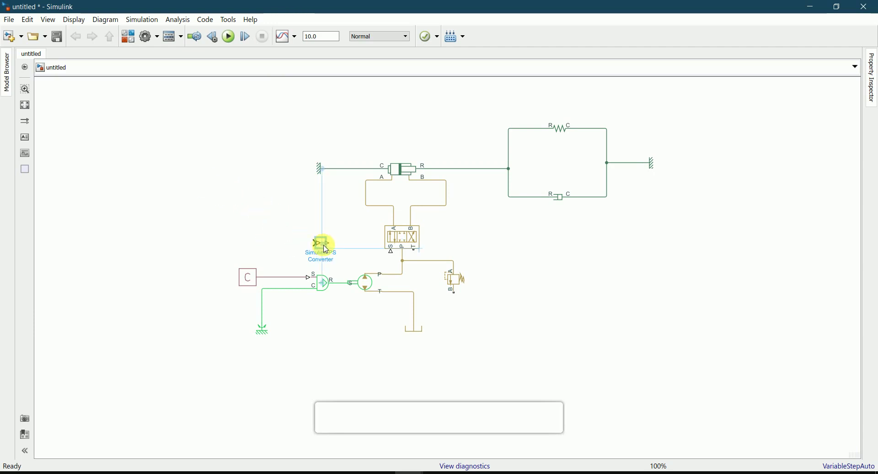
click(339, 236)
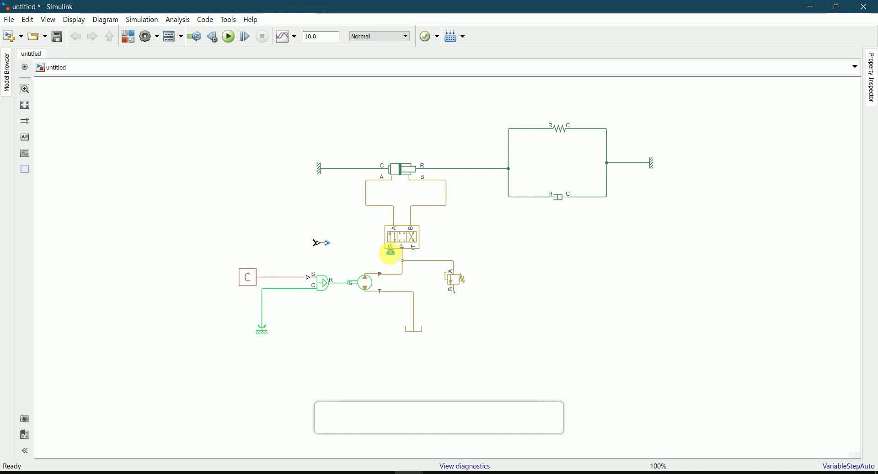
drag(392, 252, 328, 243)
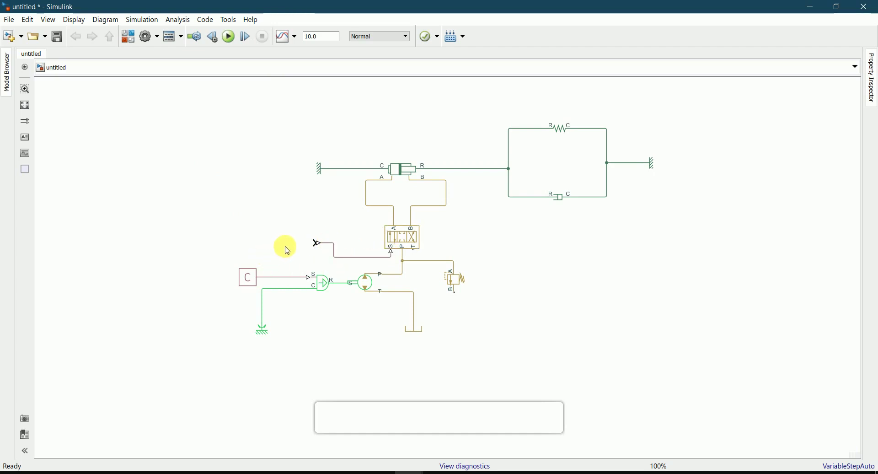
click(323, 244)
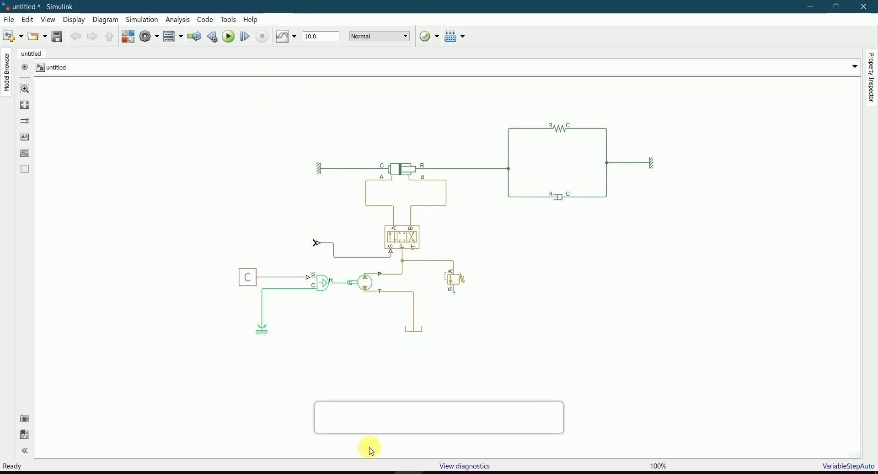
Find the Sine Wave block by searching for "sine" and place it ahead of the Simulink-PS Converter, connected to its input.
click(394, 472)
click(544, 435)
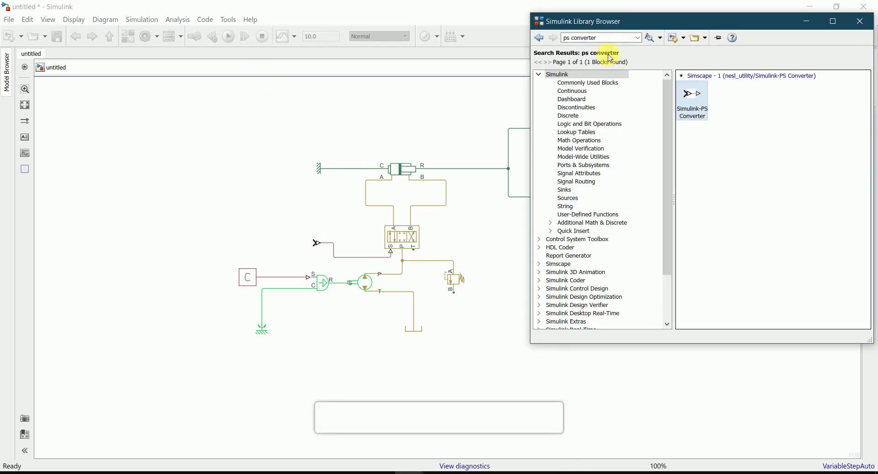
triple_click(606, 38)
text(sine)
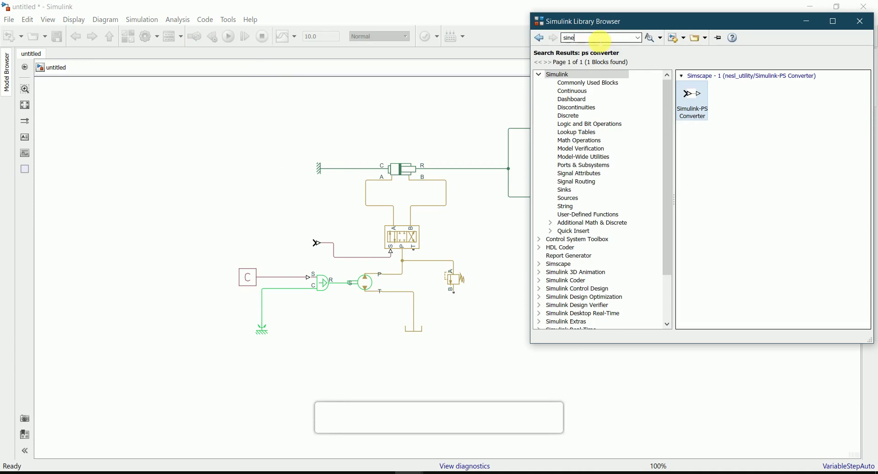
key(Return)
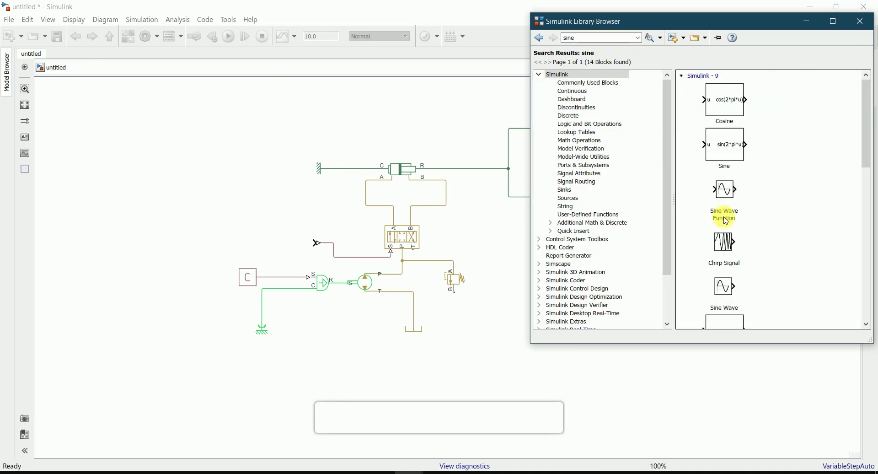
click(729, 213)
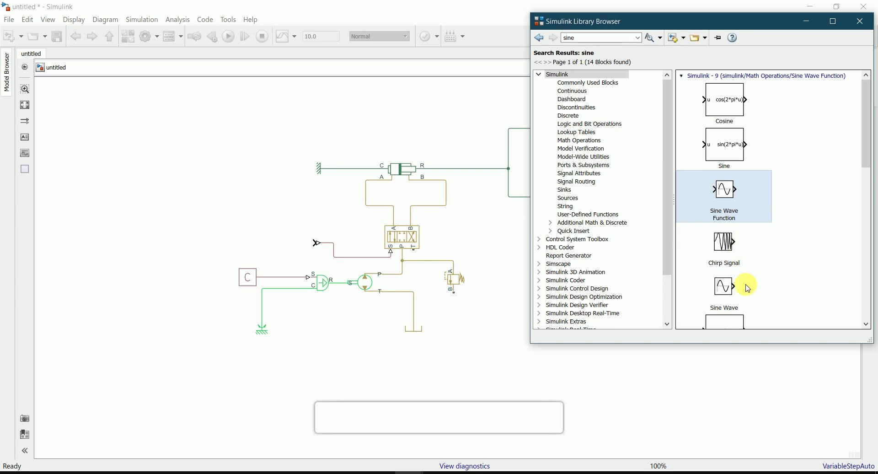
drag(726, 286, 315, 243)
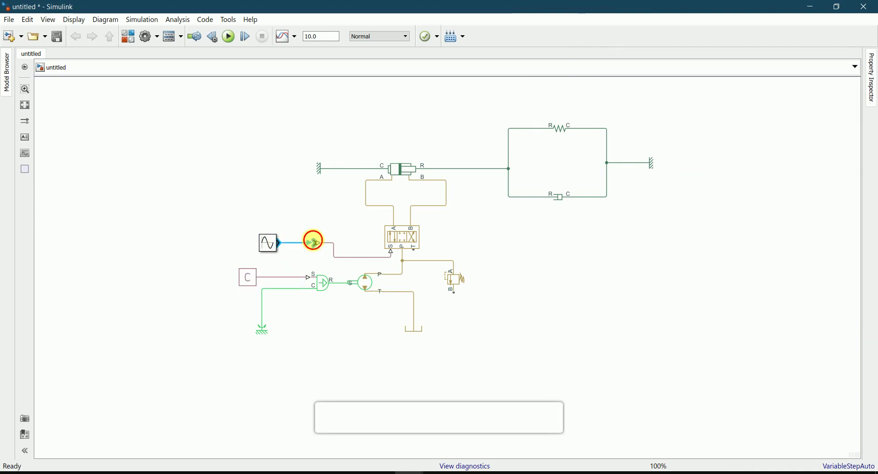
Set the Sine Wave block's amplitude to 0.003.
click(268, 241)
double_click(270, 242)
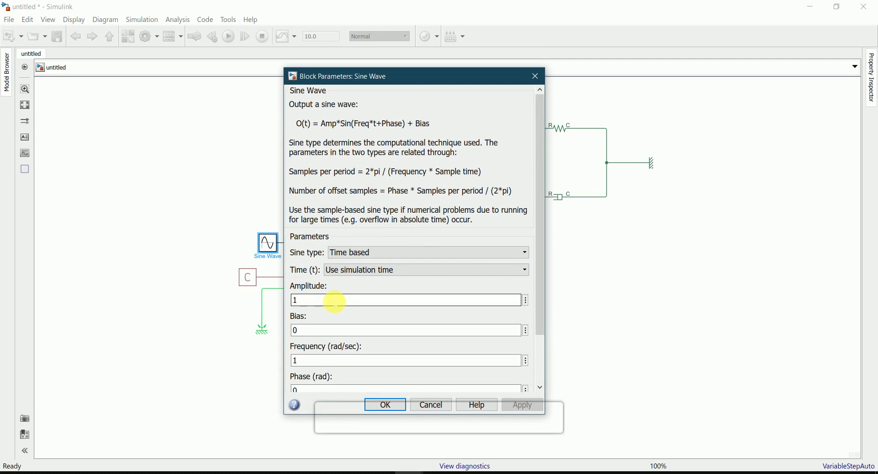
text(0.)
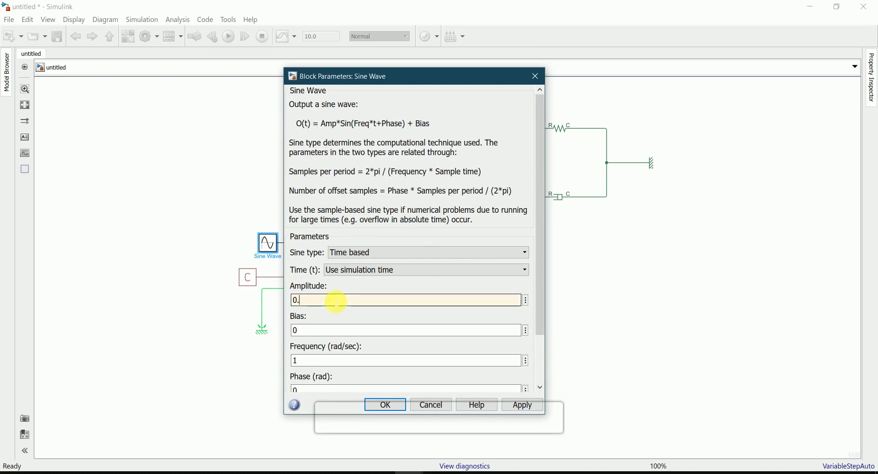
text(003)
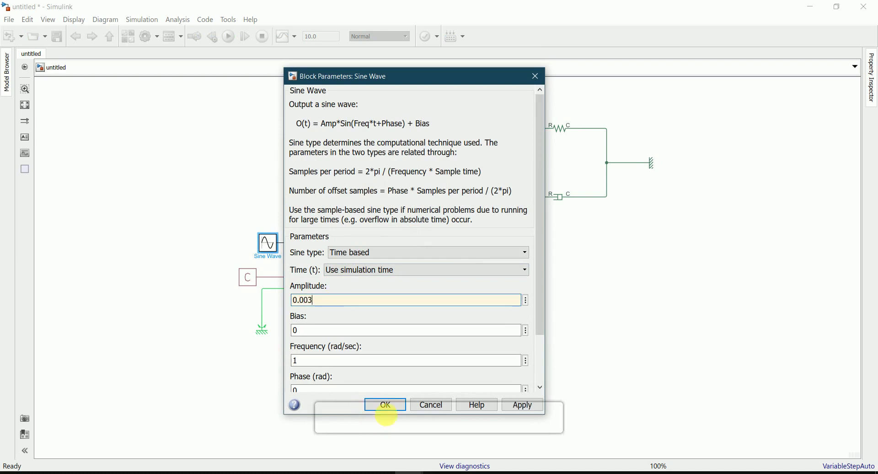
click(390, 406)
click(560, 308)
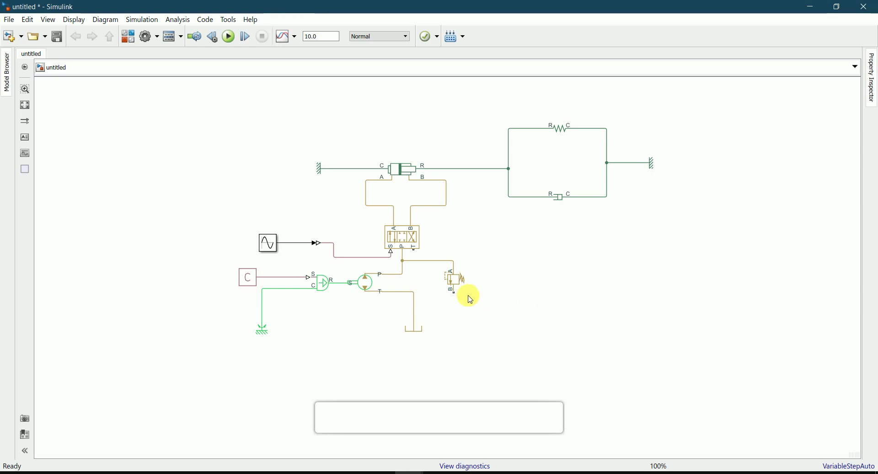
Search the block library for "mass".
scroll(470, 298, down, 1)
scroll(504, 233, up, 1)
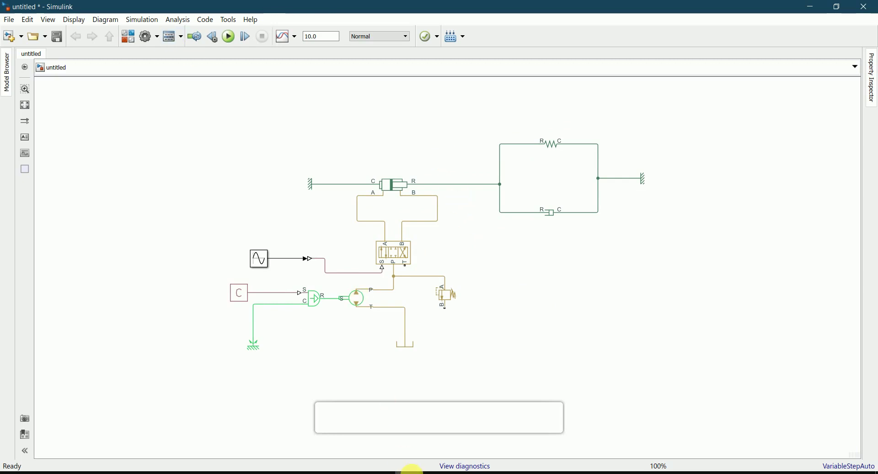
mouse_move(412, 469)
click(521, 430)
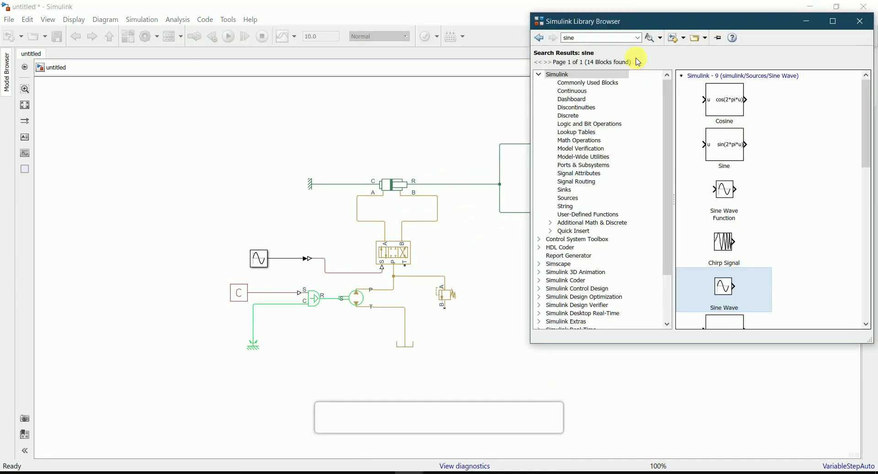
click(601, 41)
text(mass)
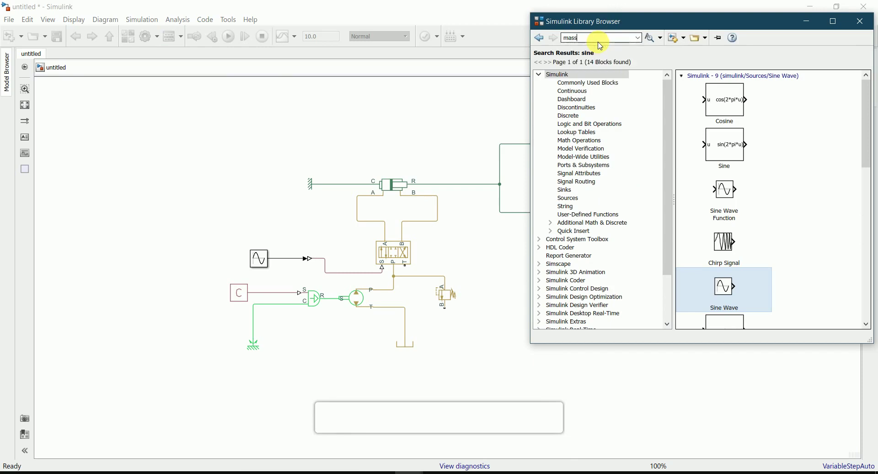
key(Return)
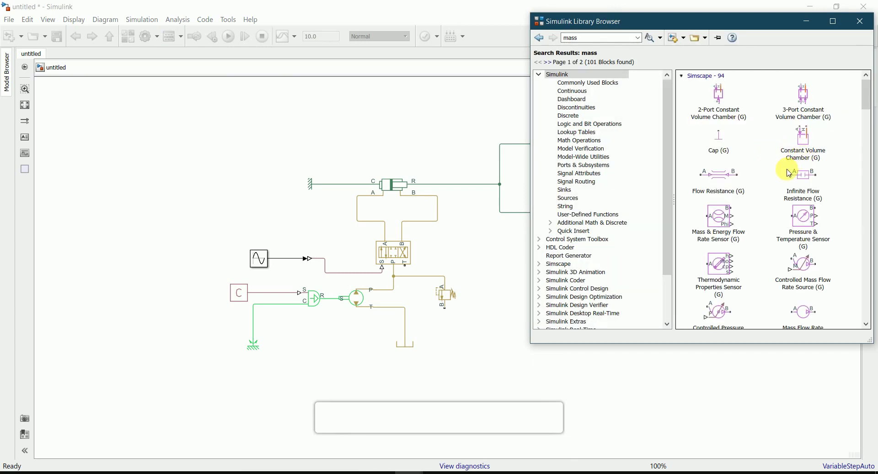
Place a Mass block below the cylinder's rod line and connect it to the line between port R and the spring-damper pair.
scroll(777, 202, down, 1)
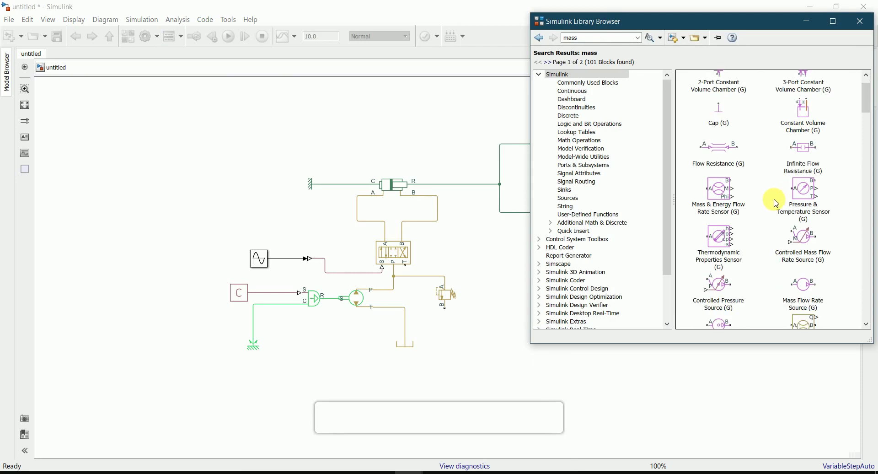
scroll(777, 202, down, 5)
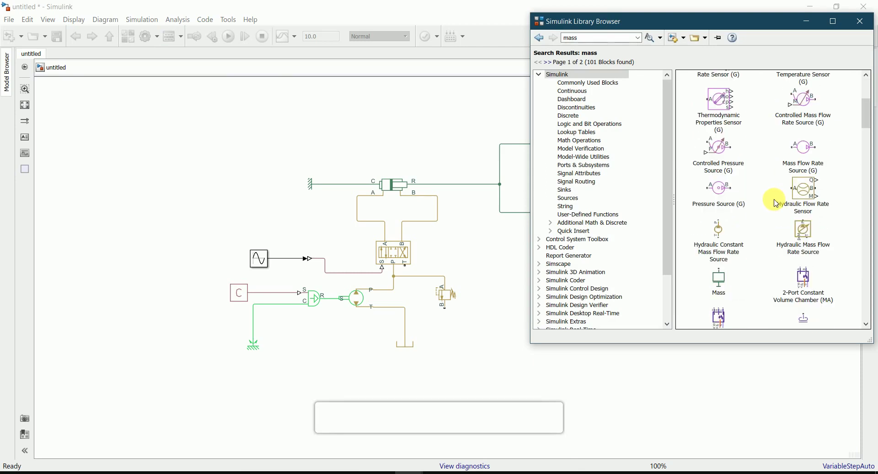
mouse_move(719, 279)
mouse_down()
mouse_move(495, 277)
mouse_move(481, 247)
mouse_move(477, 183)
mouse_up()
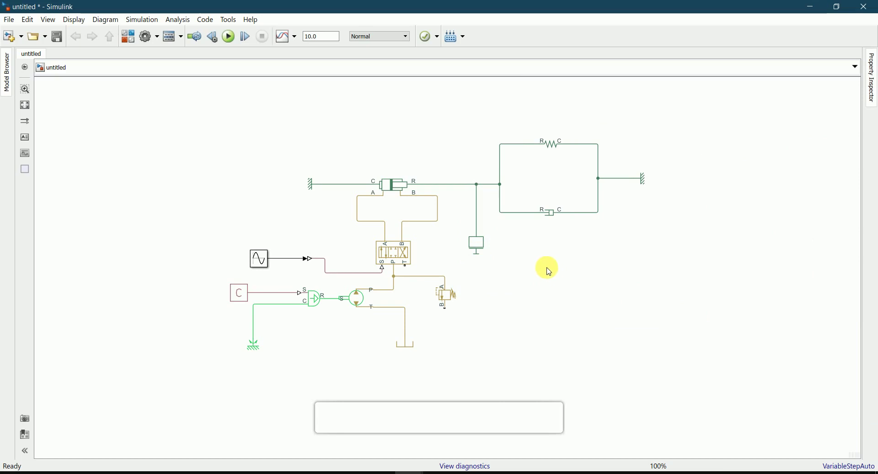
Set the Mass block's mass to 100 kg.
click(486, 251)
double_click(487, 251)
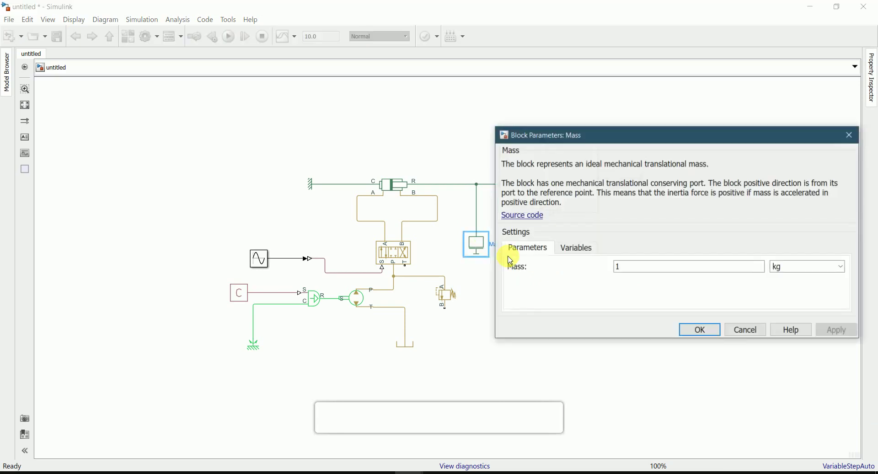
double_click(631, 266)
text(1)
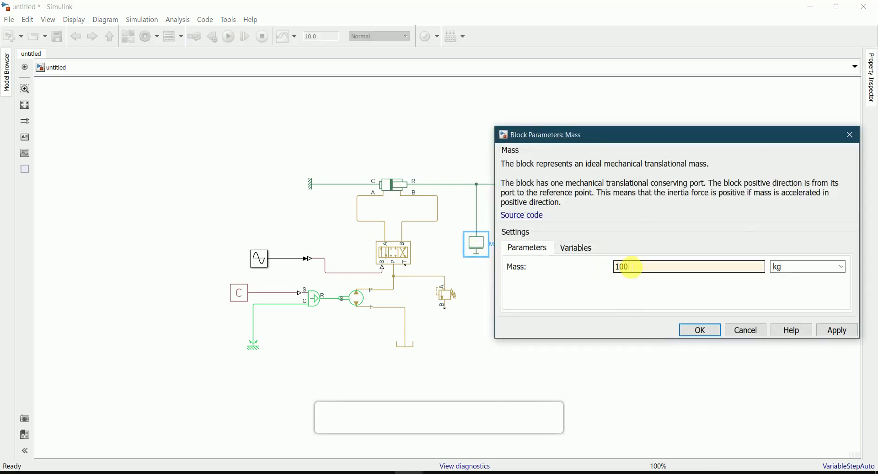
click(701, 331)
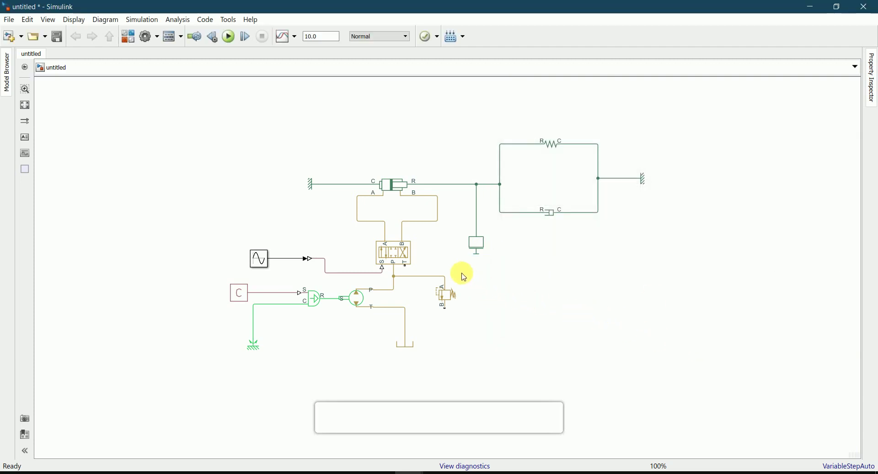
Connect the directional valve's T port to the pump's tank line, routing the connection around and below the pressure relief valve.
scroll(383, 246, down, 1)
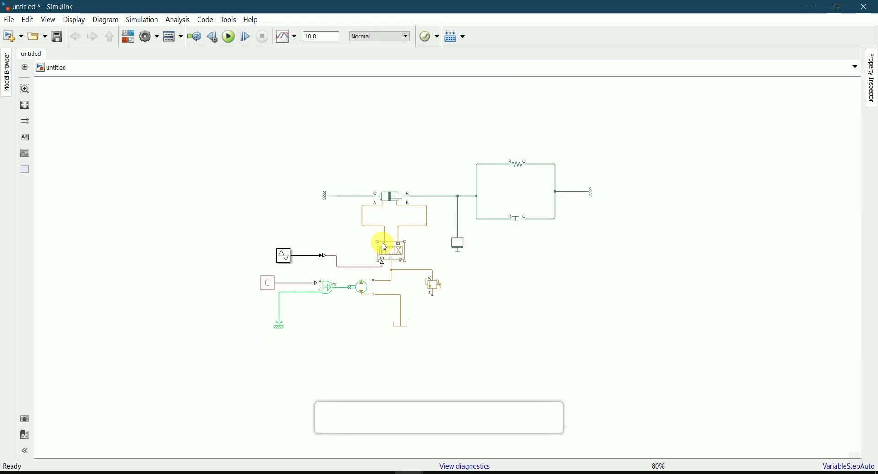
scroll(383, 246, up, 1)
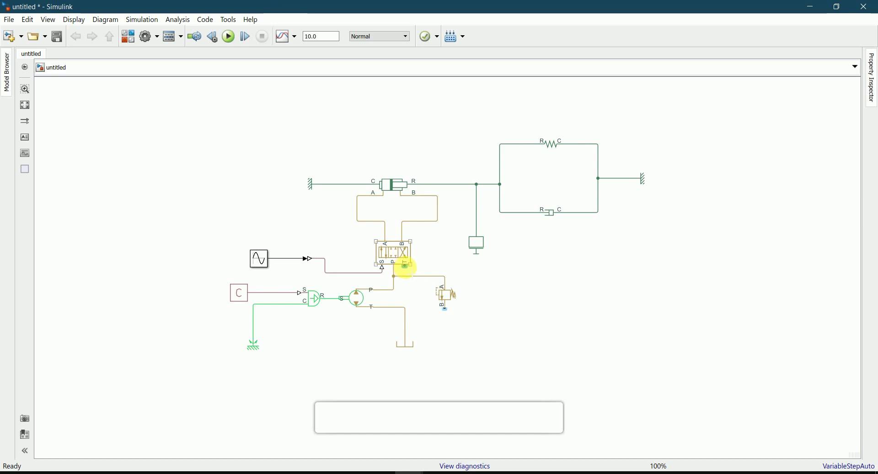
click(612, 374)
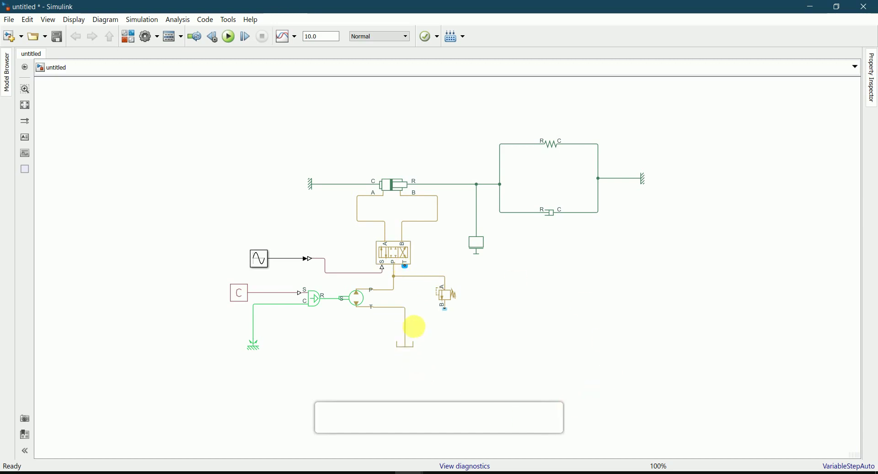
drag(415, 327, 486, 319)
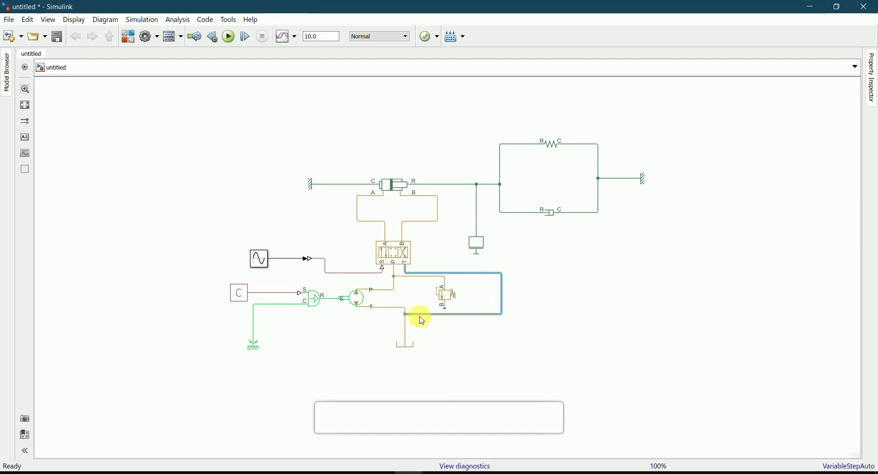
drag(420, 317, 447, 325)
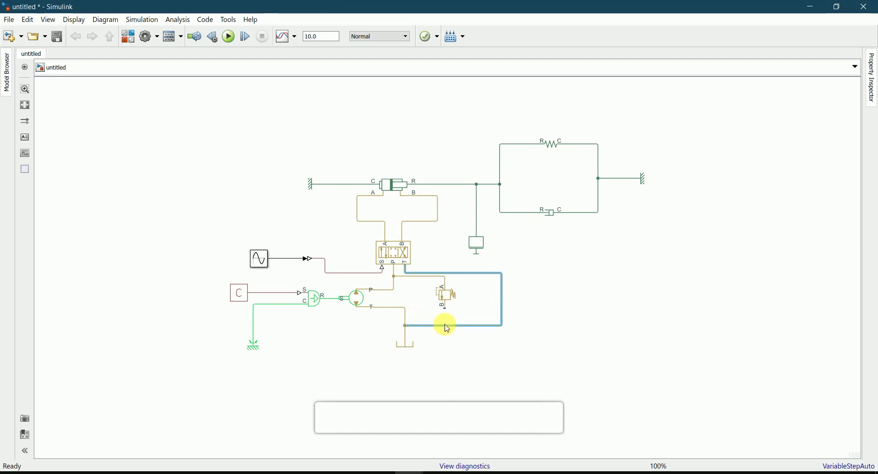
Connect the pressure relief valve's B port to the tank line directly below it.
click(552, 315)
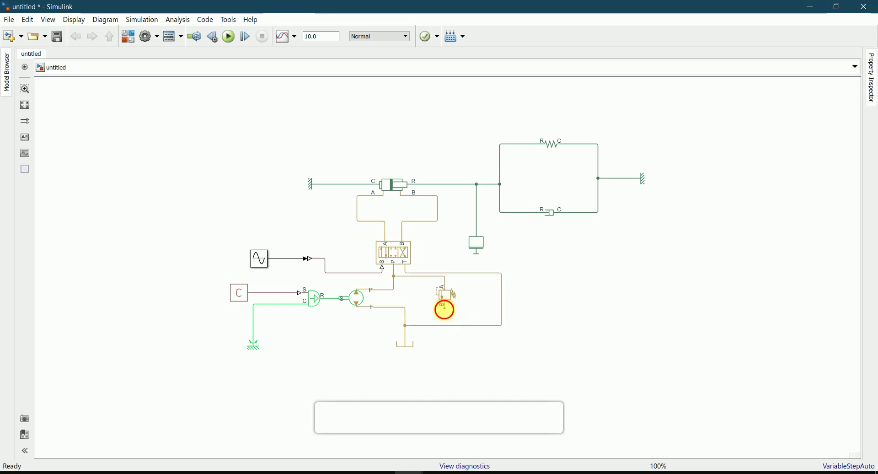
drag(445, 309, 449, 324)
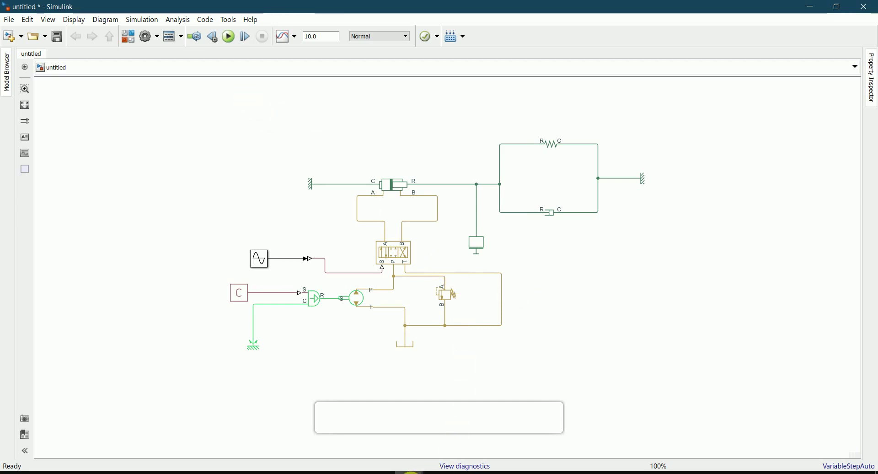
Search the block library for "hydraulic fluid" and place a Hydraulic Fluid block beside the directional valve's return line.
click(409, 471)
click(531, 439)
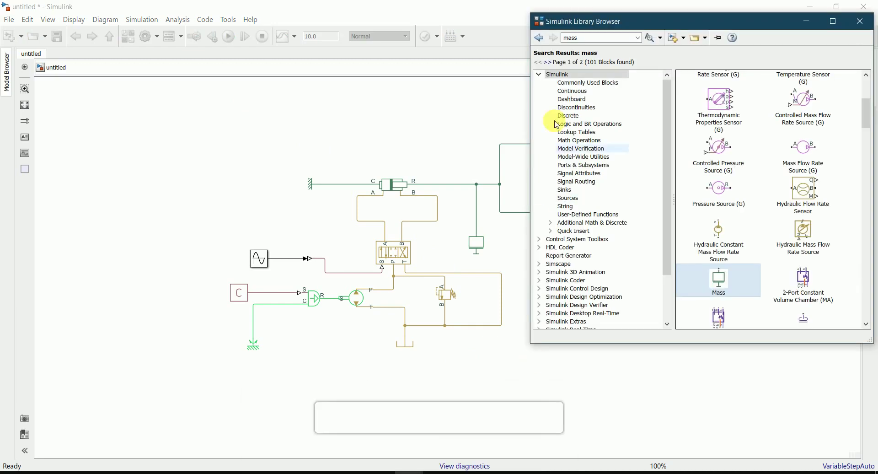
click(587, 39)
text(hydrau)
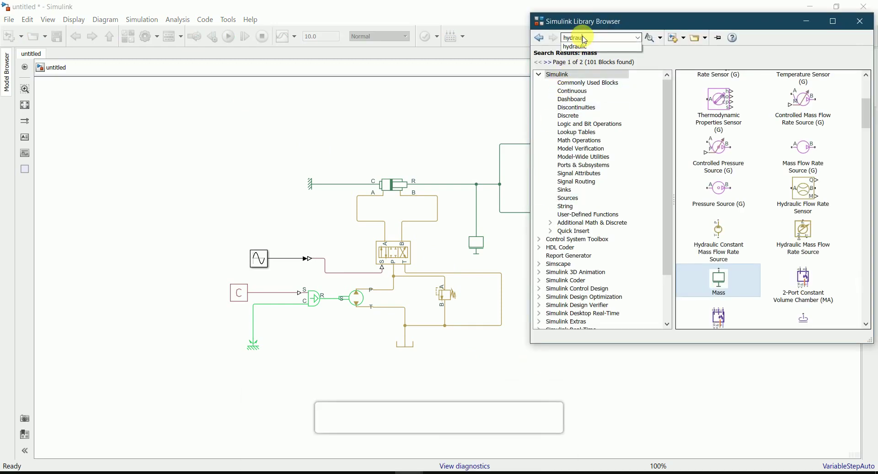
text(lic )
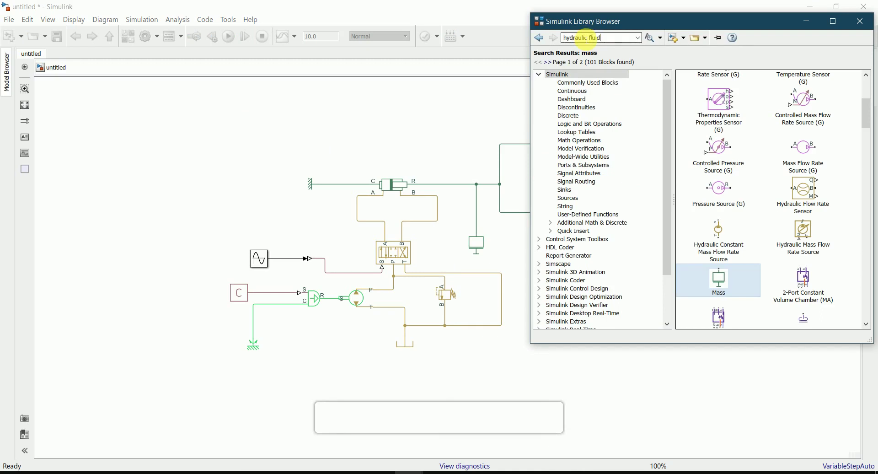
text(fluid)
key(Return)
drag(700, 94, 529, 303)
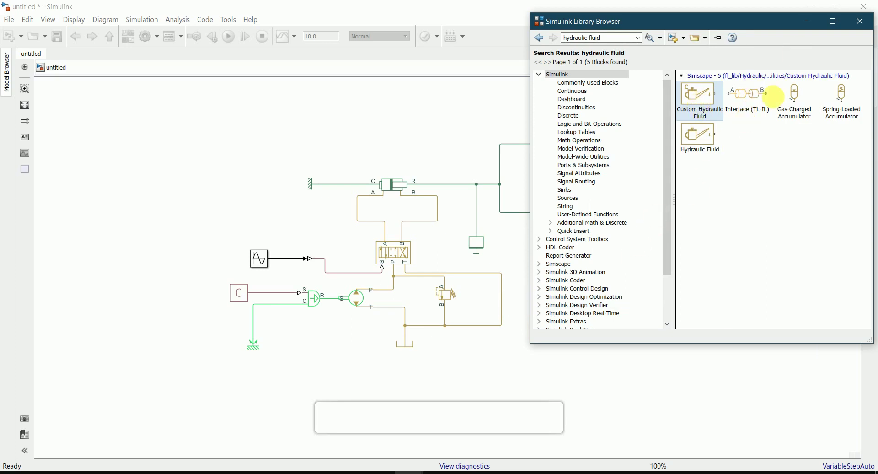
click(699, 136)
drag(700, 135, 561, 308)
click(613, 354)
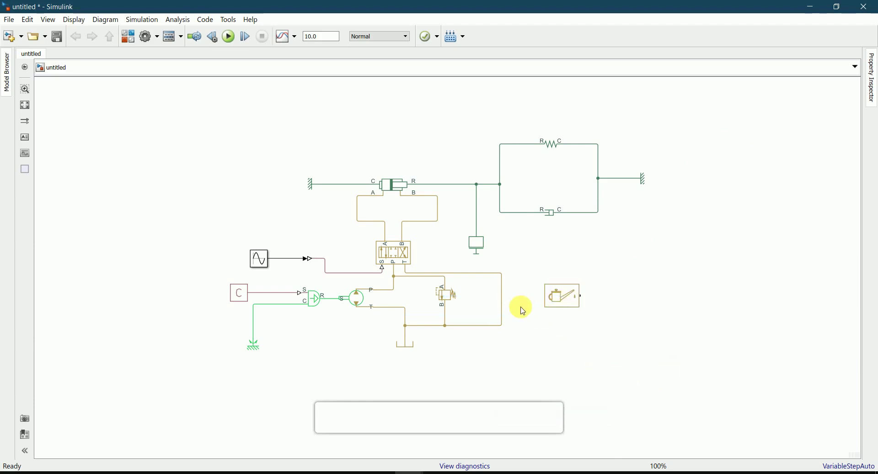
Connect the Hydraulic Fluid block to the directional valve's return line, routing the connection above the block.
click(503, 300)
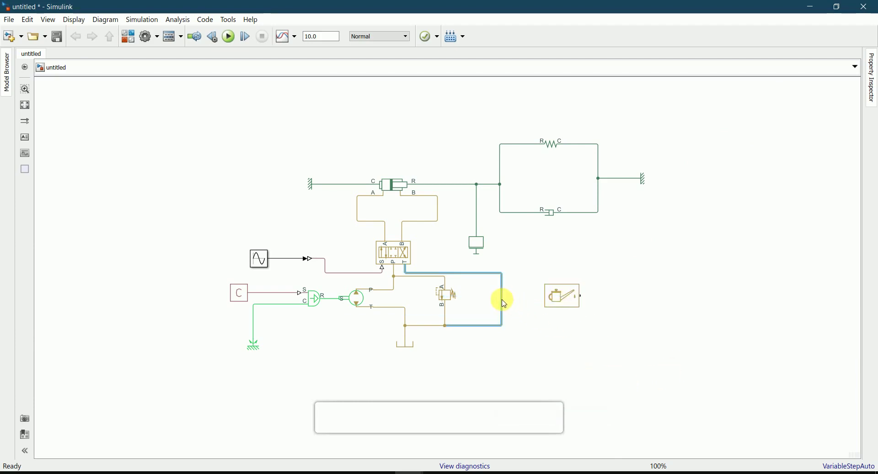
click(546, 298)
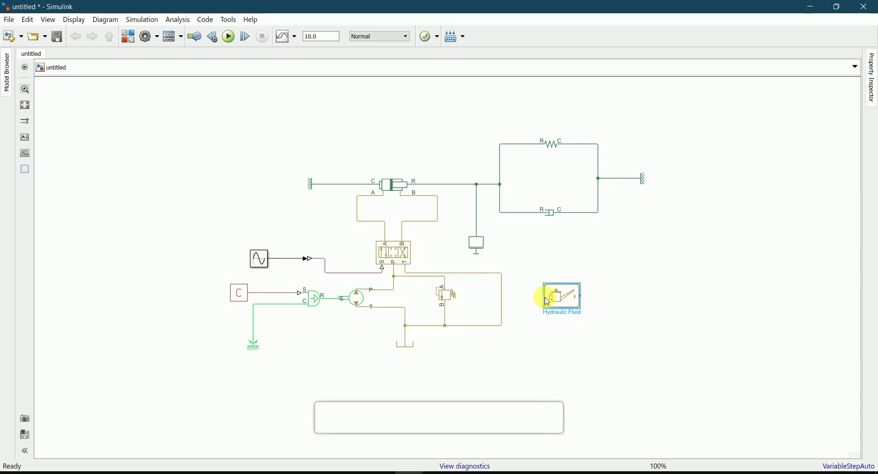
click(596, 339)
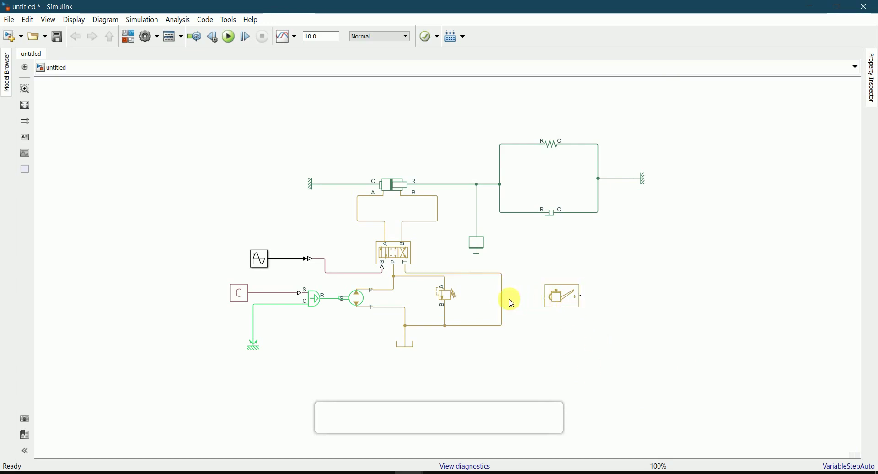
drag(503, 298, 586, 297)
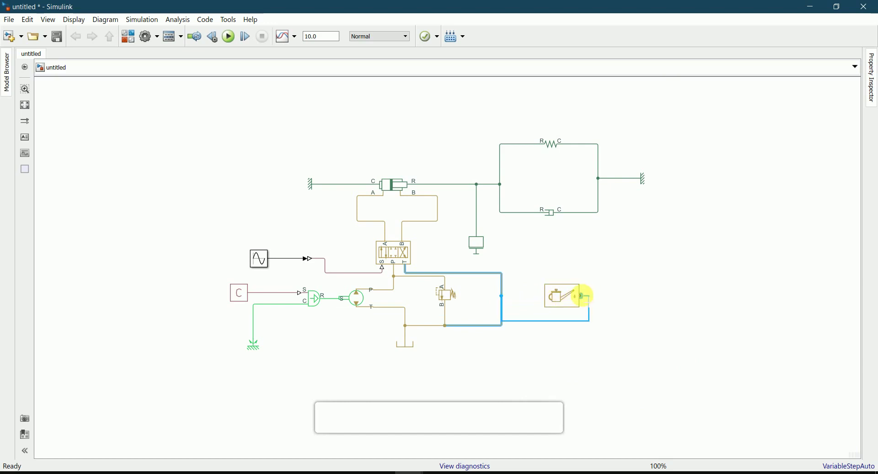
drag(557, 322, 556, 280)
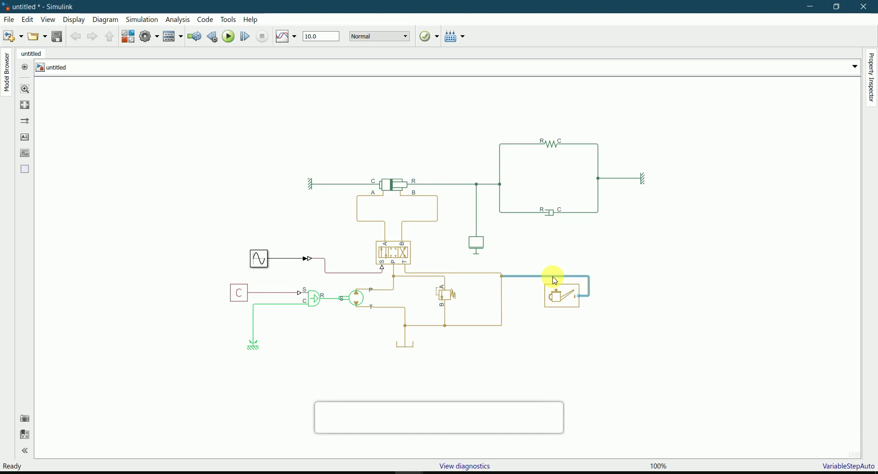
drag(556, 280, 555, 280)
click(641, 284)
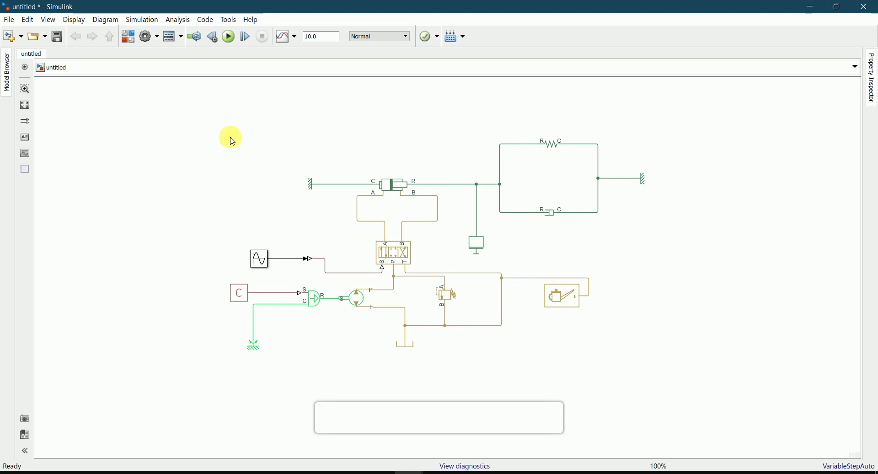
Search the block library for "solver" and place a Solver Configuration block below the tank line.
mouse_move(393, 471)
click(550, 410)
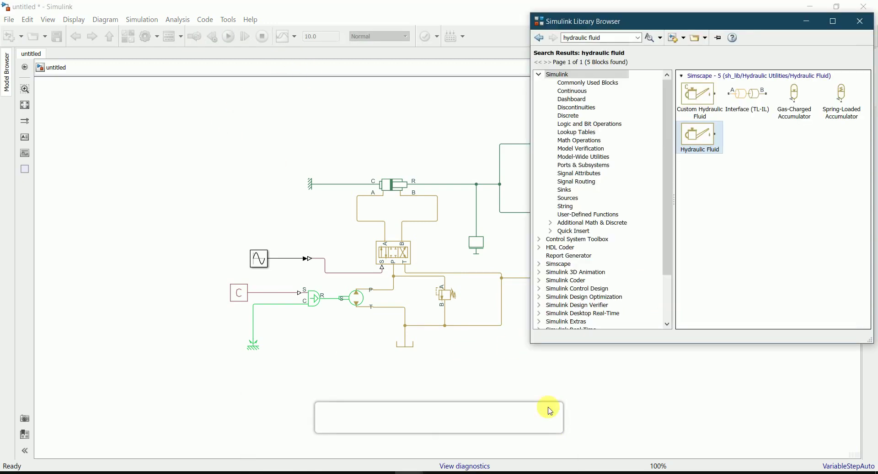
click(612, 38)
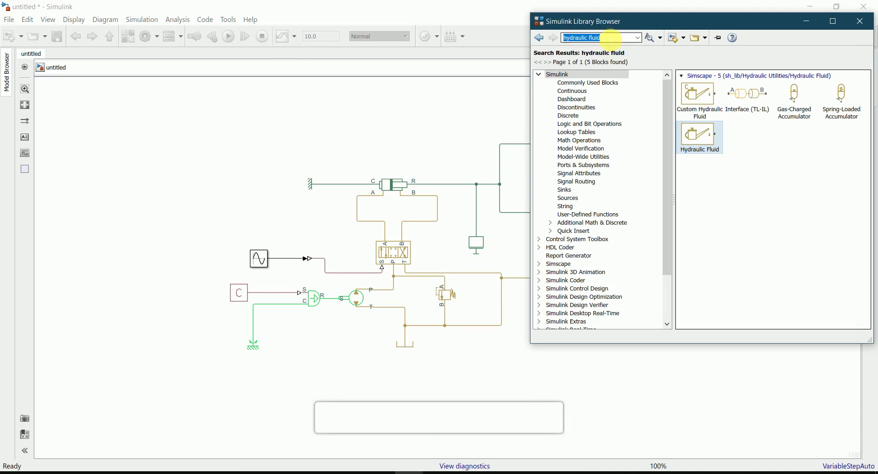
text(solver)
key(Return)
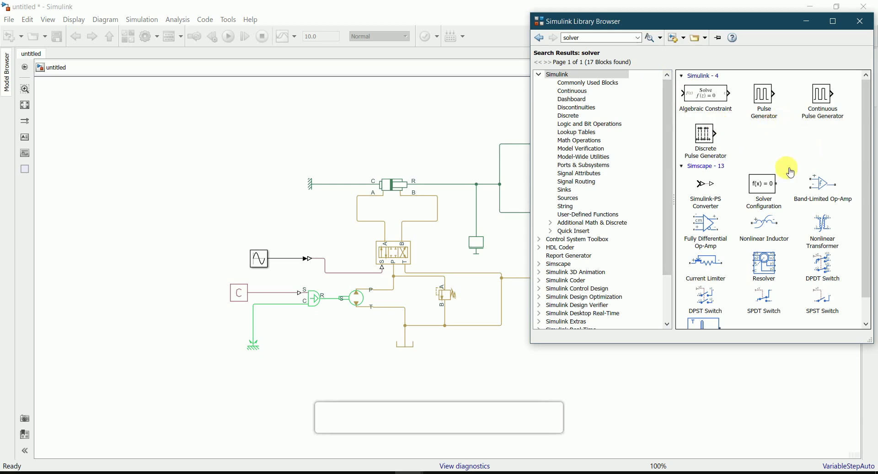
click(777, 187)
drag(777, 187, 485, 365)
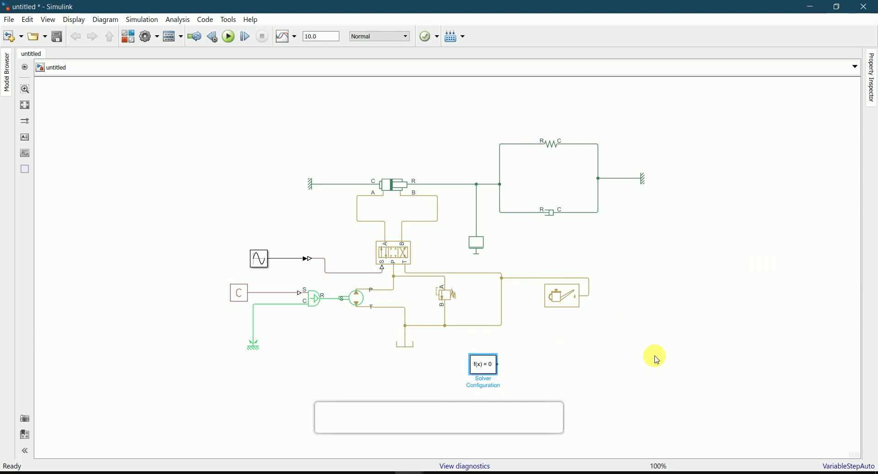
click(657, 359)
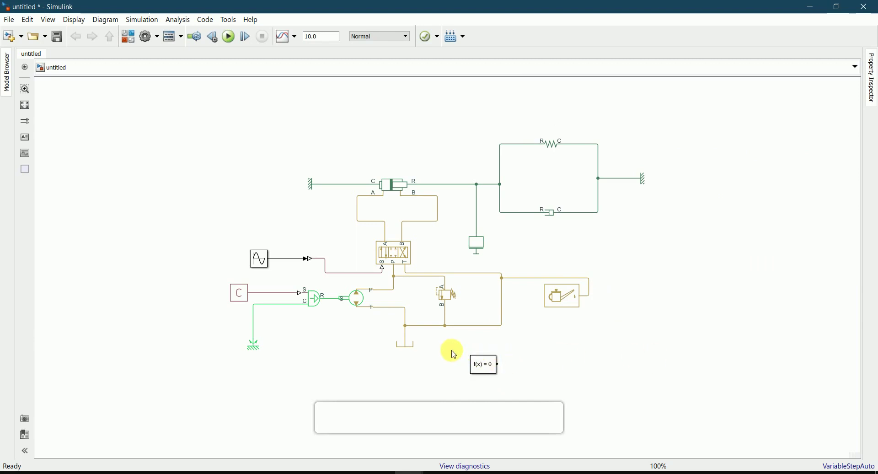
Connect the Solver Configuration block's port to the tank line between the relief valve and the return line.
click(502, 364)
click(508, 367)
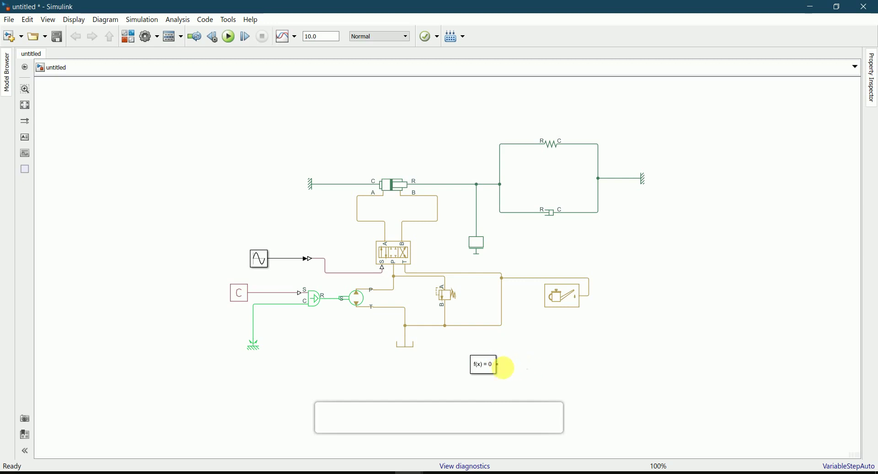
drag(499, 364, 471, 325)
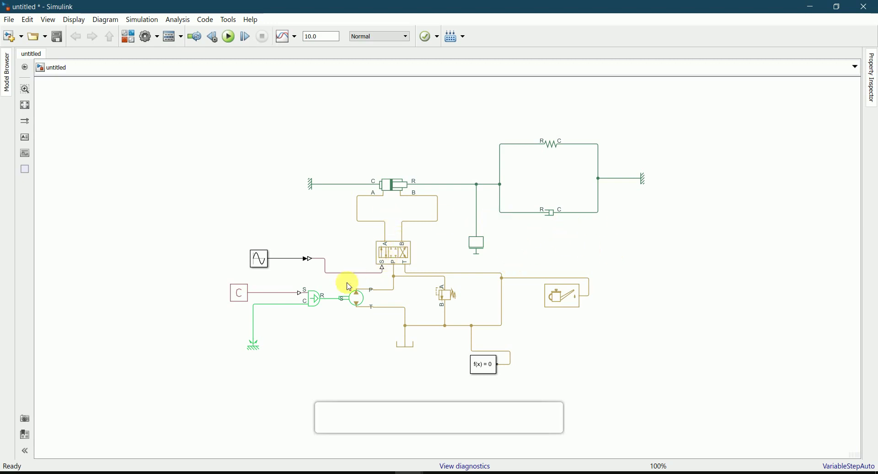
Run the simulation of the completed hydraulic model with a stop time of 10.0.
click(315, 312)
click(358, 295)
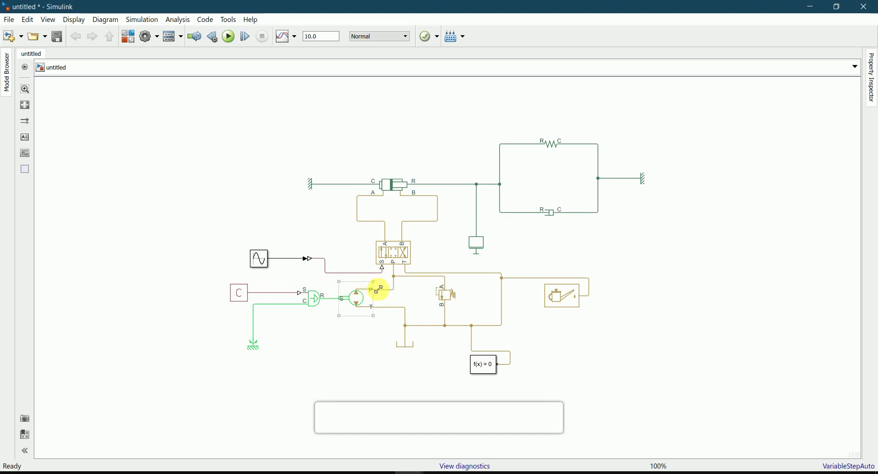
click(349, 311)
key(space)
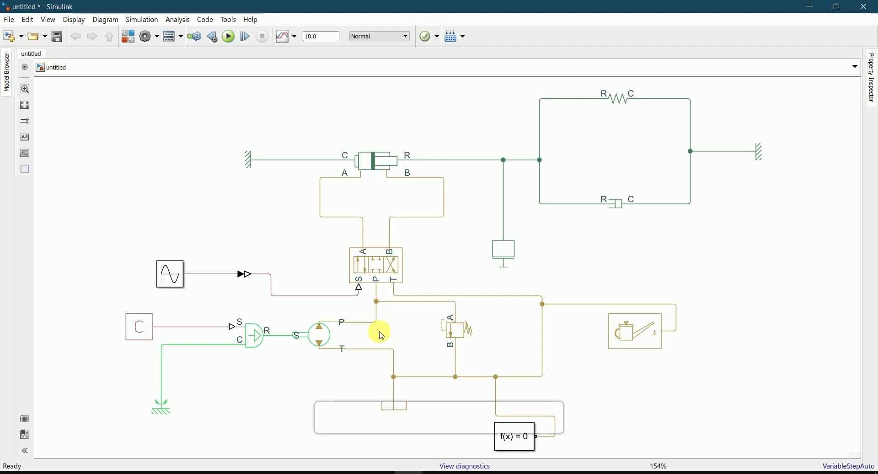
click(234, 43)
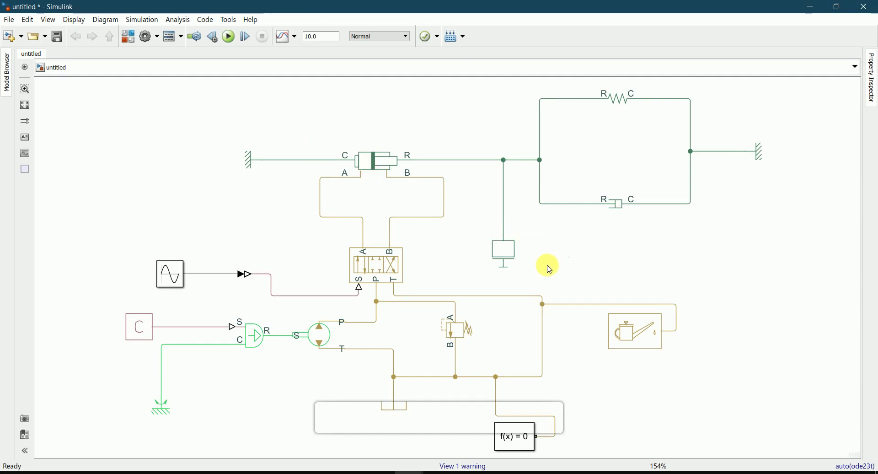
click(617, 100)
click(617, 100)
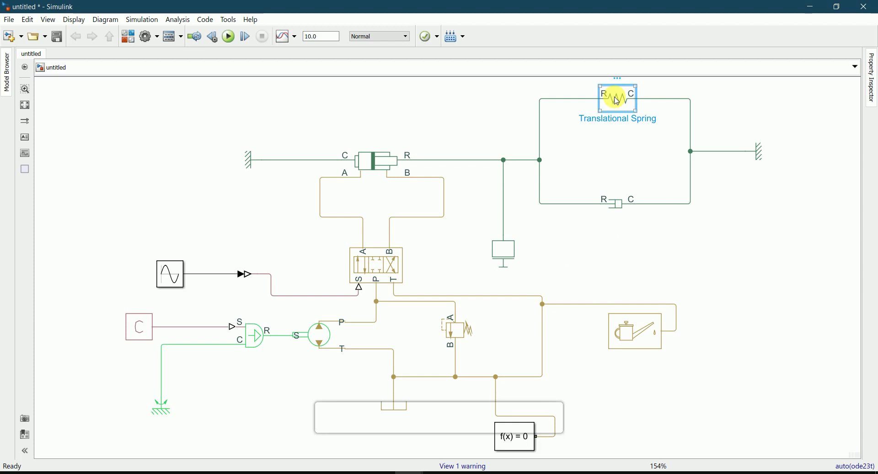
right_click(617, 99)
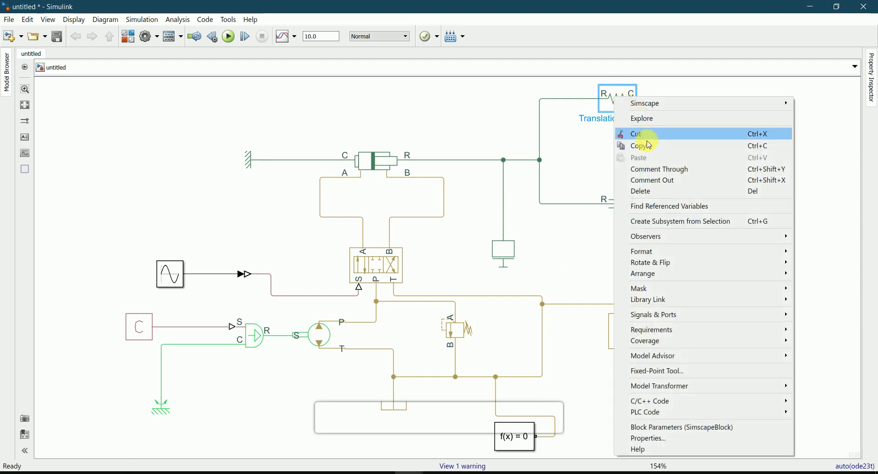
mouse_move(686, 103)
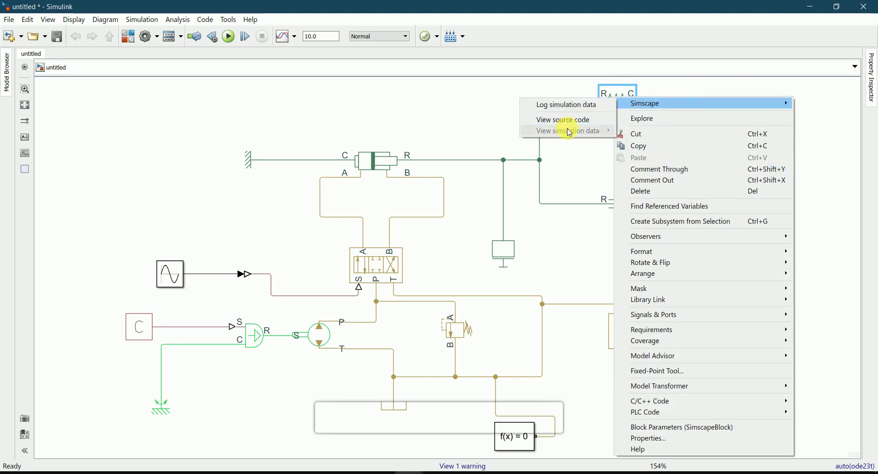
View the Translational Damper's Simscape source code in MATLAB and return to the Simulink model.
click(605, 203)
click(610, 205)
right_click(610, 205)
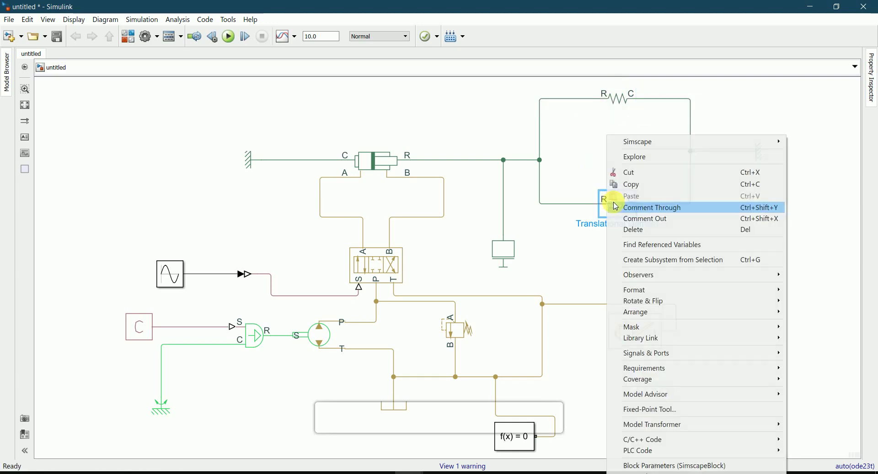
mouse_move(659, 148)
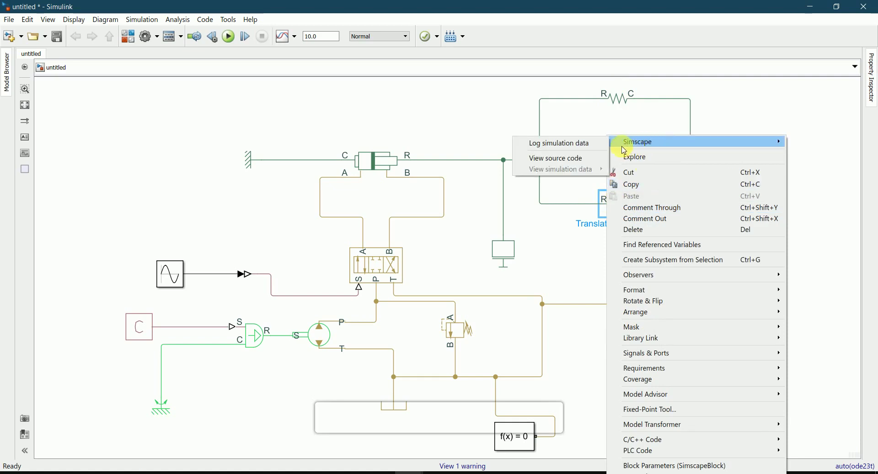
click(577, 166)
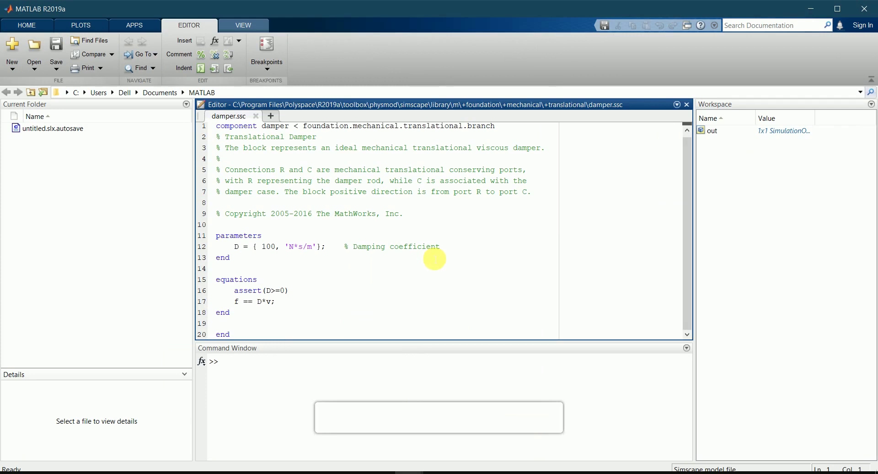
click(408, 472)
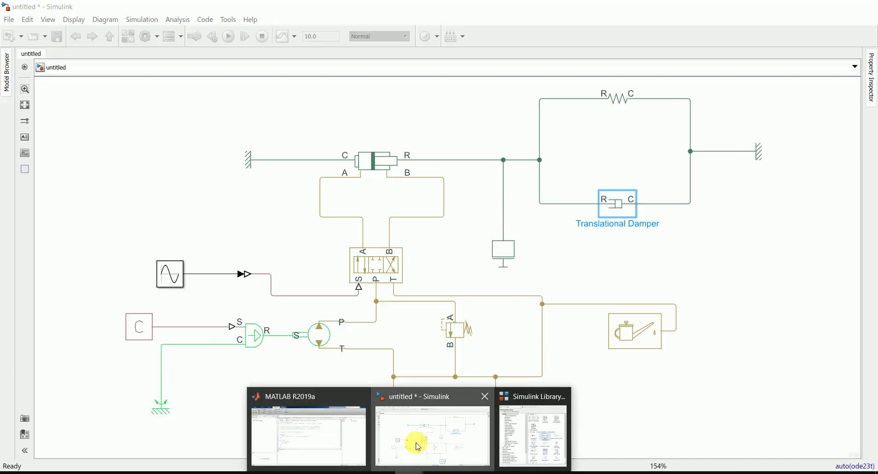
click(412, 447)
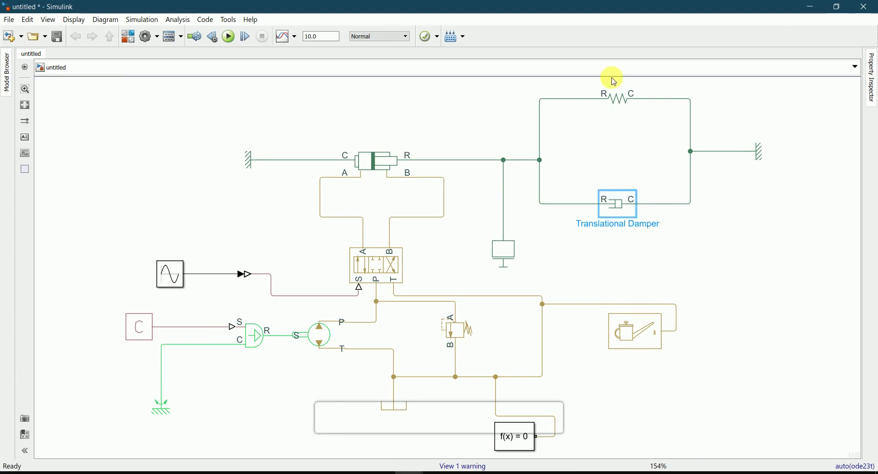
Open the Translational Damper's simulation data in the Simscape Results Explorer and plot the velocity at its C node.
click(620, 208)
right_click(620, 208)
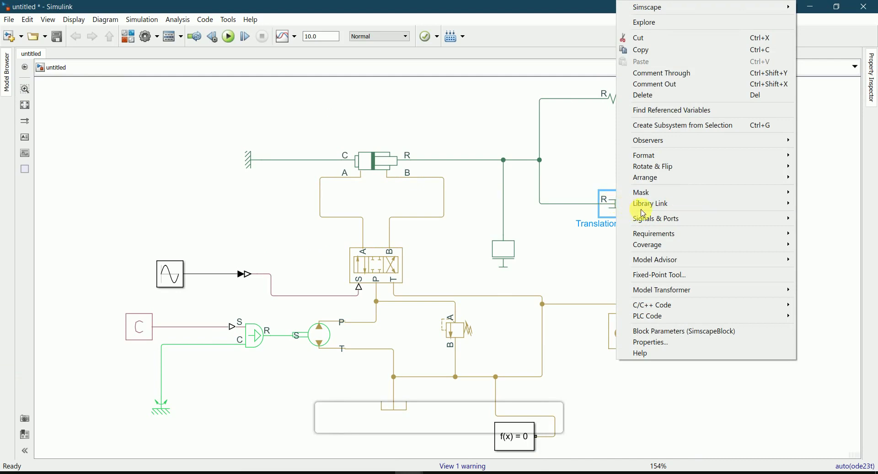
mouse_move(689, 12)
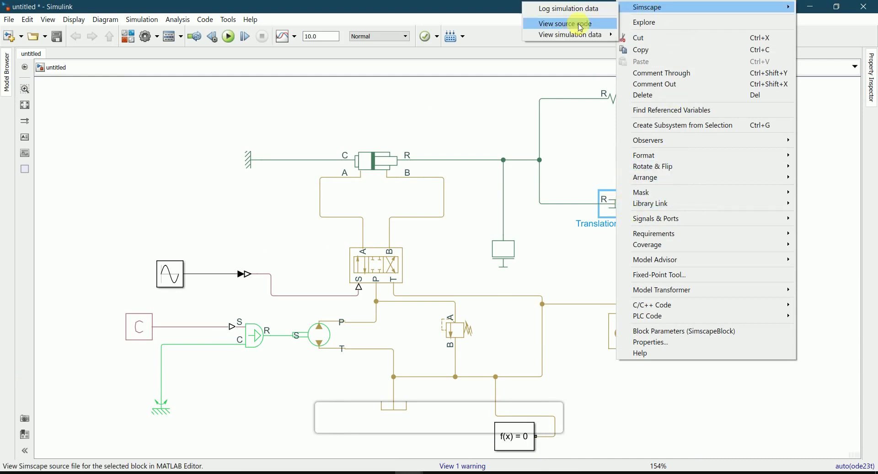
mouse_move(568, 36)
click(637, 36)
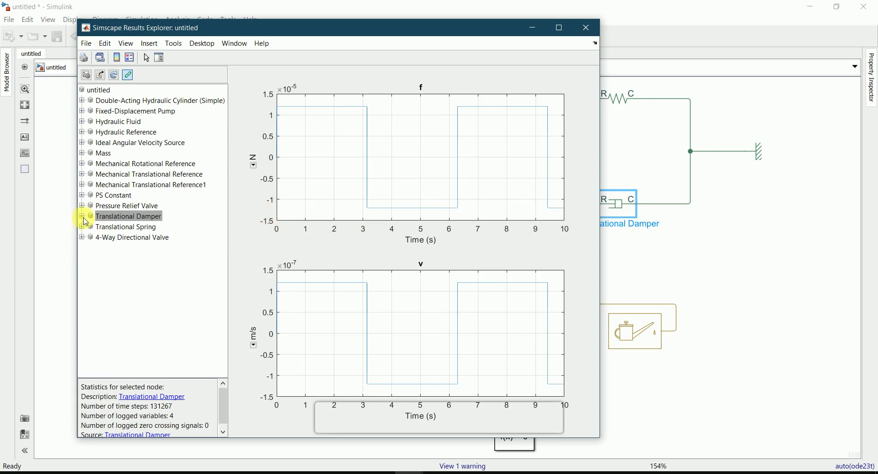
click(82, 216)
click(104, 227)
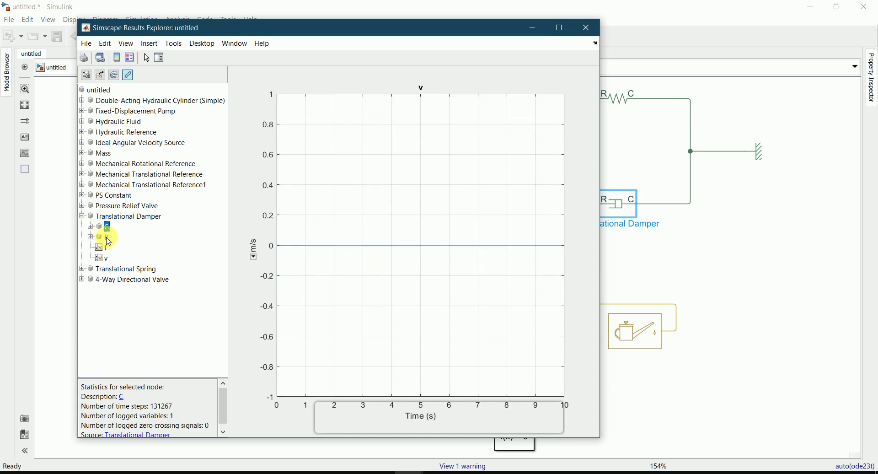
Plot the Translational Damper's R node, force f and velocity v results, and collapse its branch in the results tree.
click(108, 237)
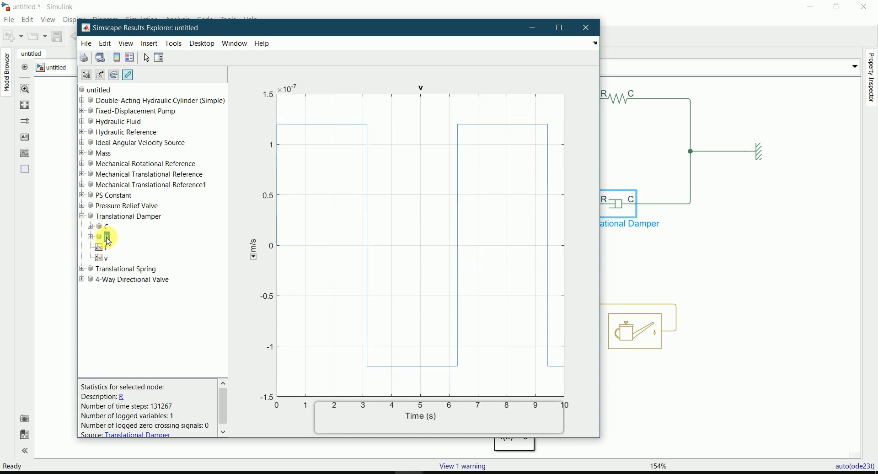
click(108, 248)
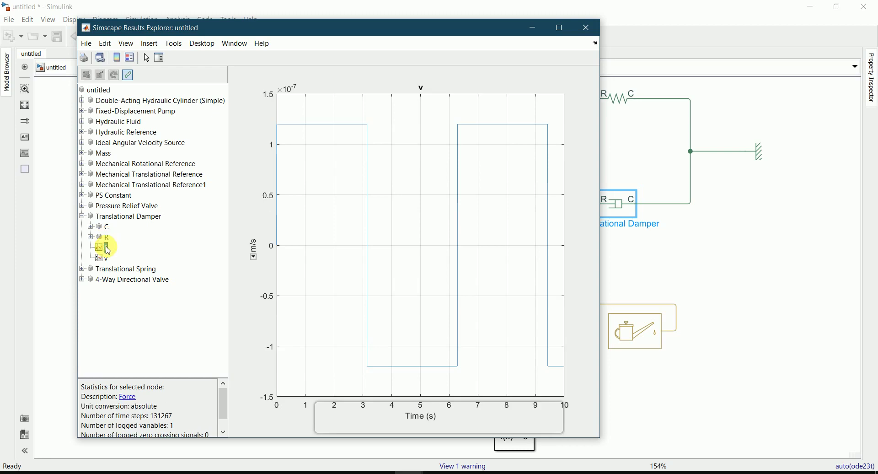
click(107, 258)
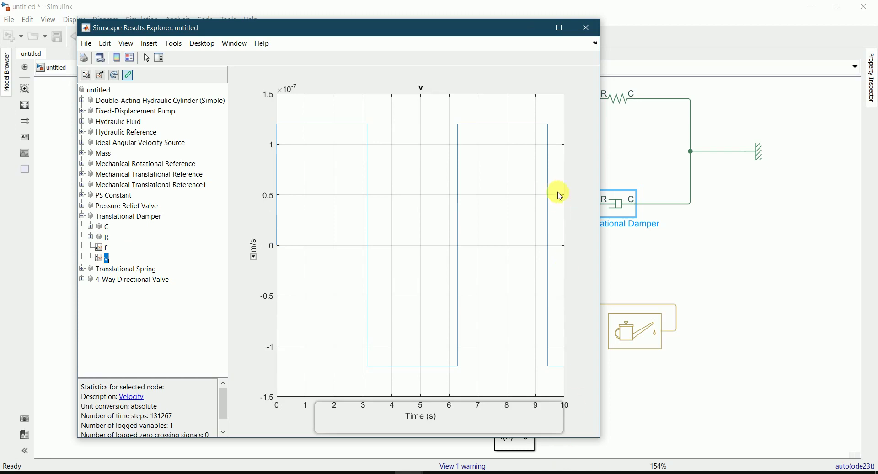
click(83, 216)
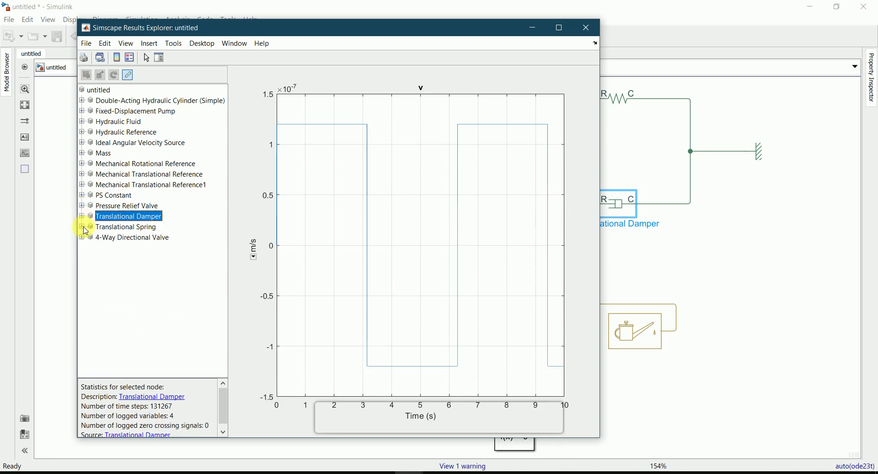
Plot the Translational Spring's overall results, its C and R nodes, force, velocity and deformation, and return to the Simulink model.
click(82, 227)
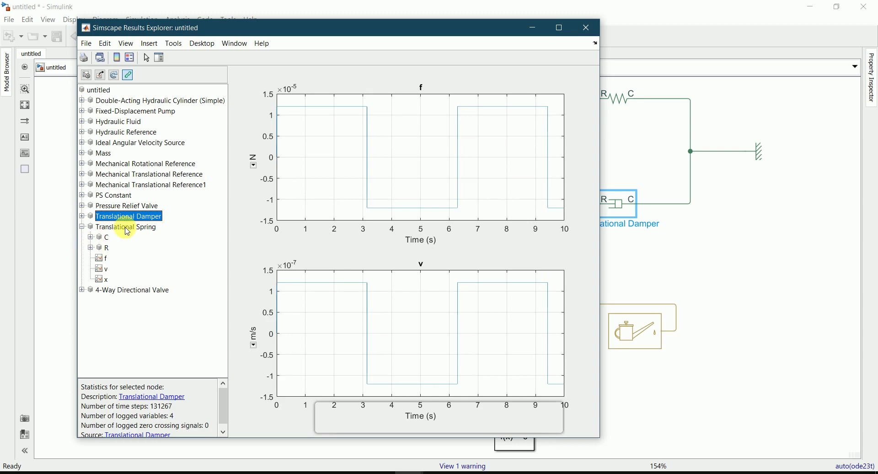
click(128, 229)
click(107, 239)
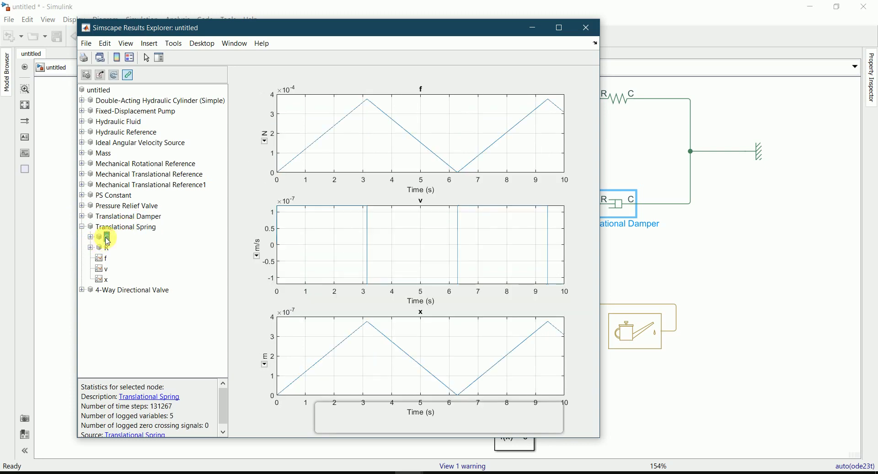
click(108, 248)
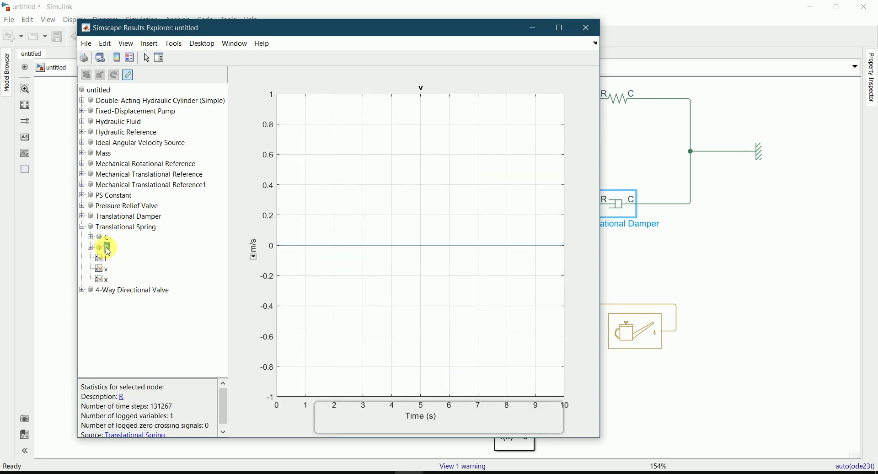
click(106, 259)
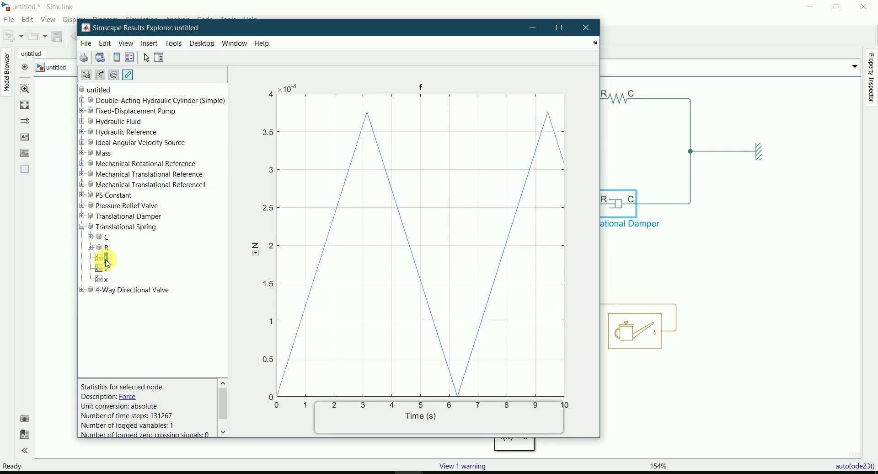
click(106, 269)
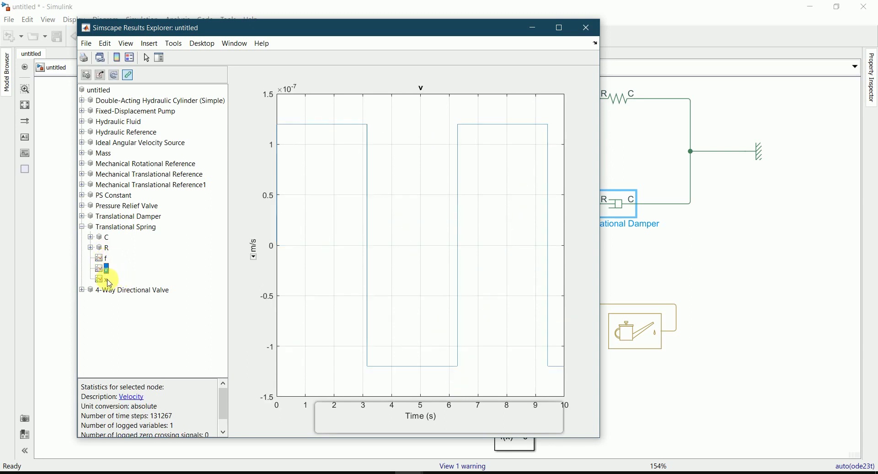
click(107, 279)
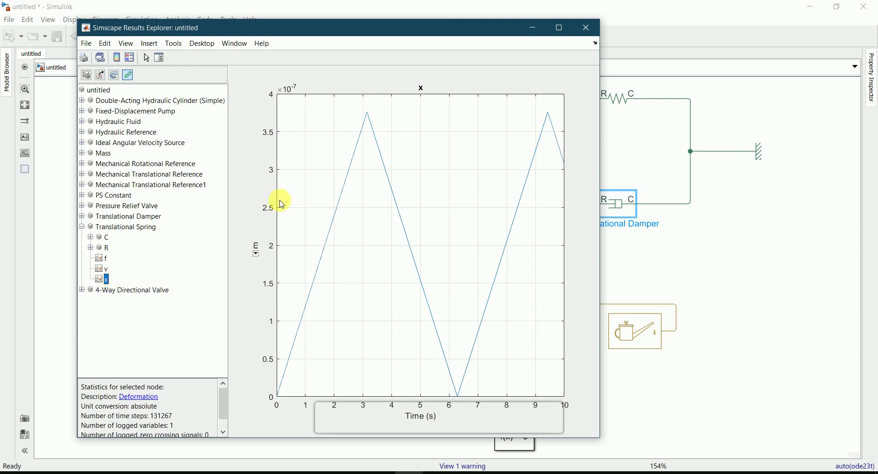
click(615, 120)
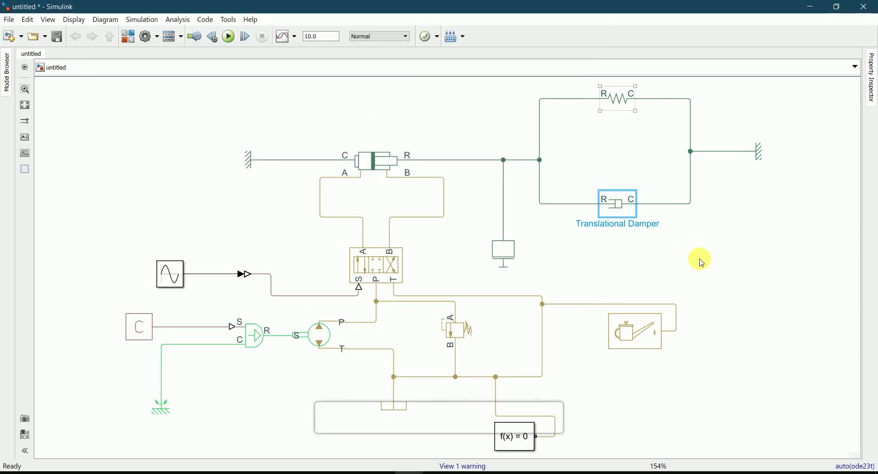
click(703, 262)
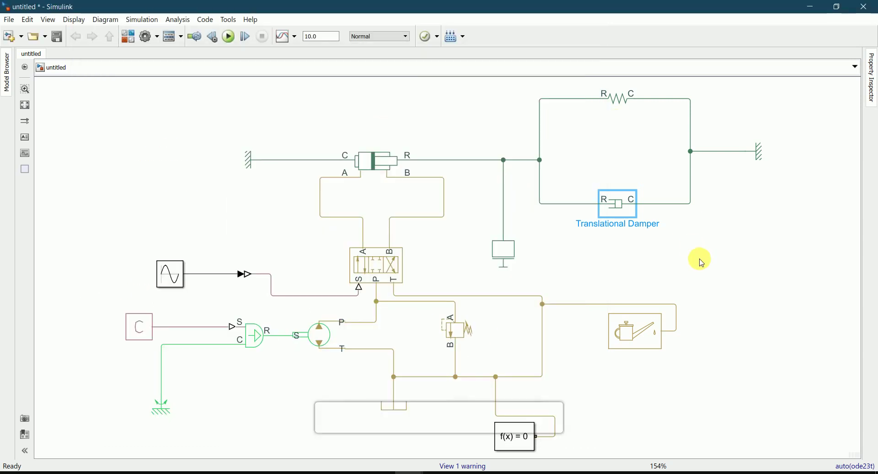